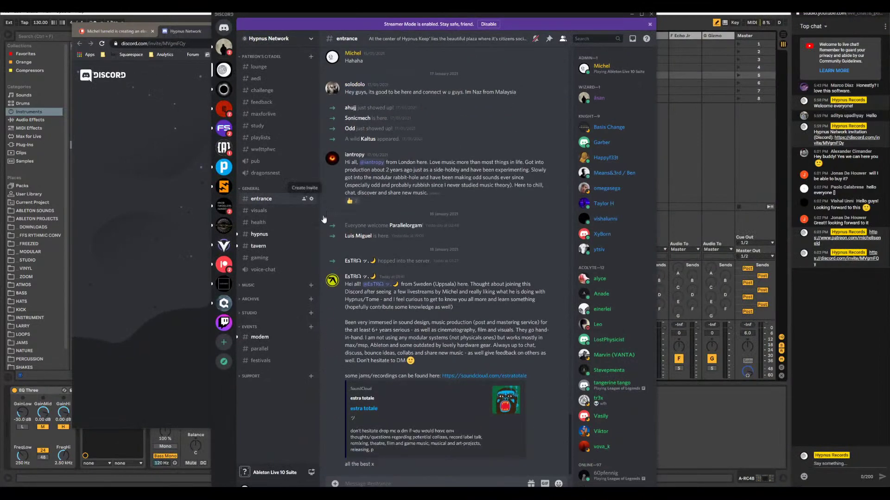
Look through the message history of the entrance channel on the Hypnus Network server, including the welcome post with the invite
click(272, 286)
click(273, 286)
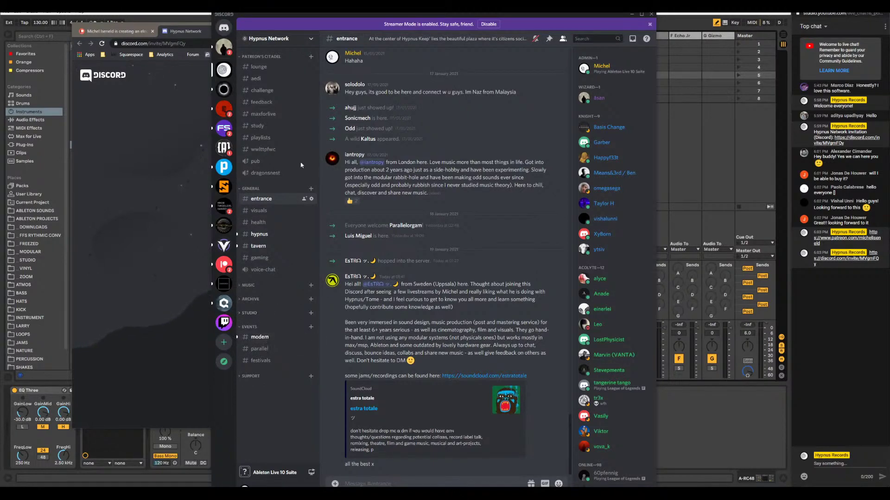
scroll(444, 252, up, 10)
scroll(449, 257, up, 15)
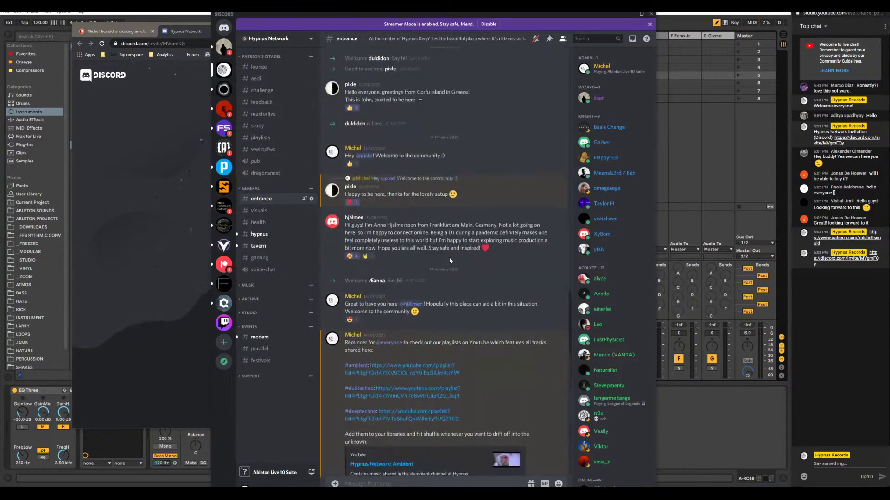
scroll(451, 257, up, 15)
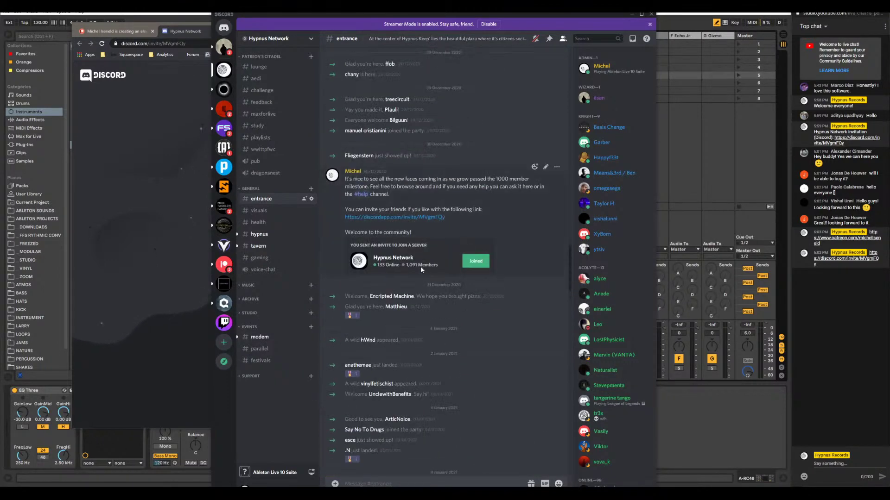
scroll(430, 267, down, 10)
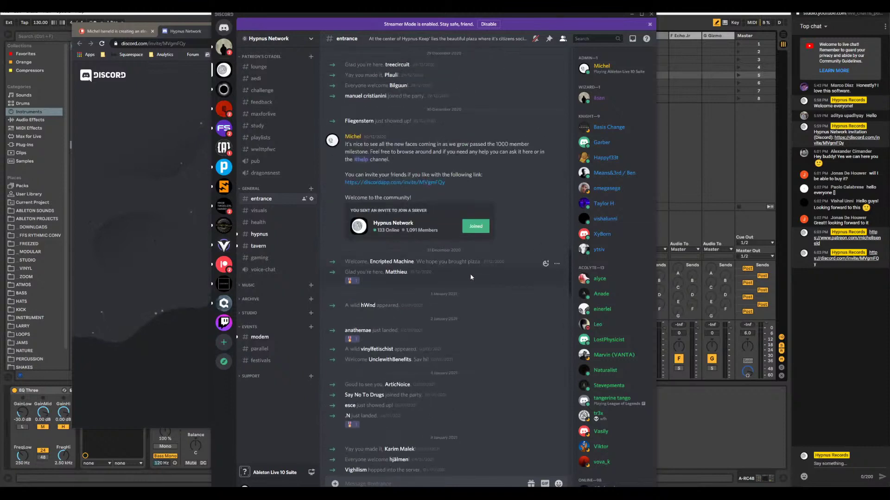
scroll(449, 255, down, 10)
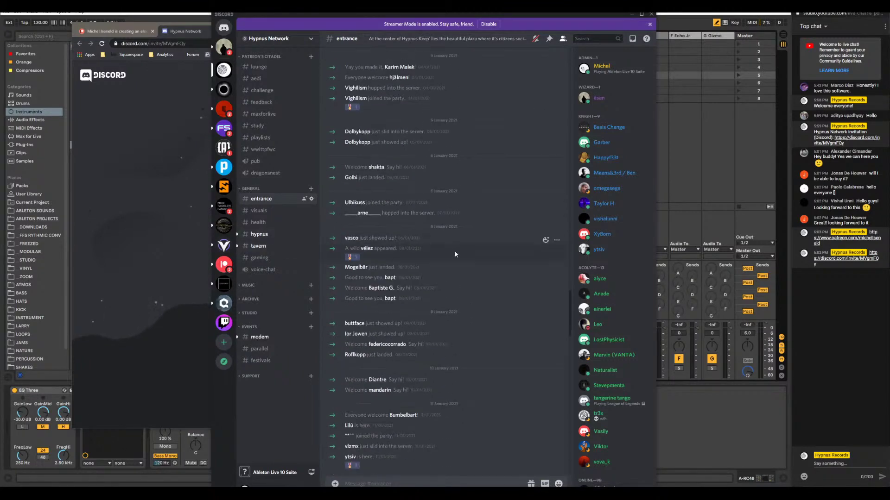
scroll(449, 255, down, 10)
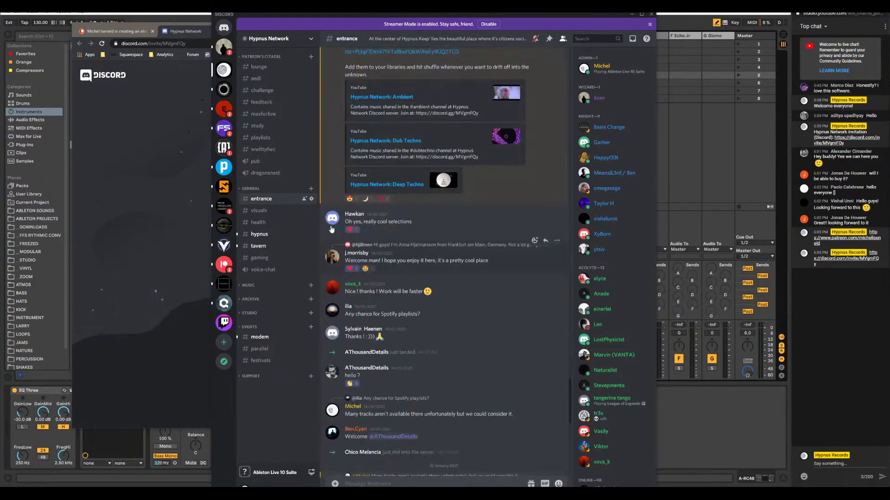
Look over the channels in the Music category, and collapse the Music and General categories
click(264, 286)
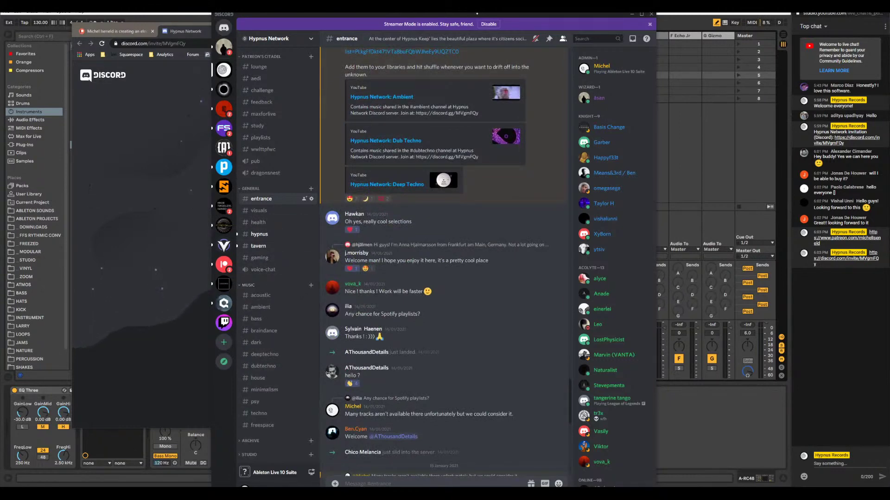
drag(477, 14, 545, 45)
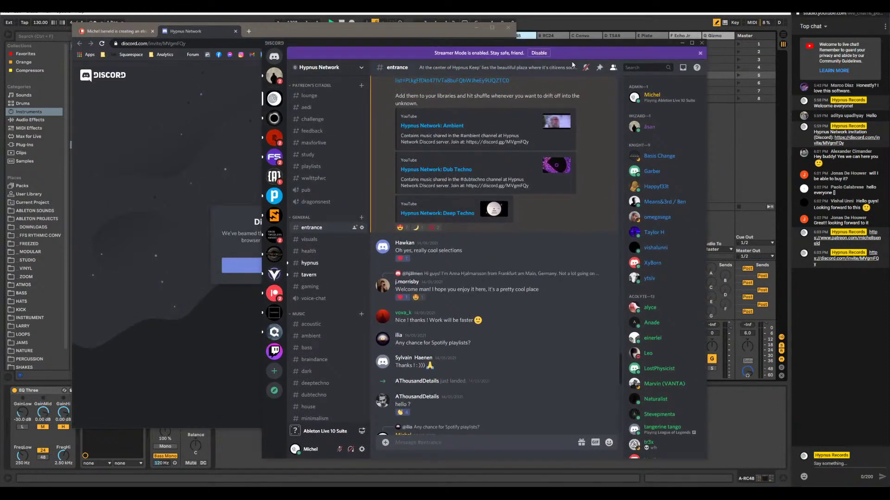
click(296, 315)
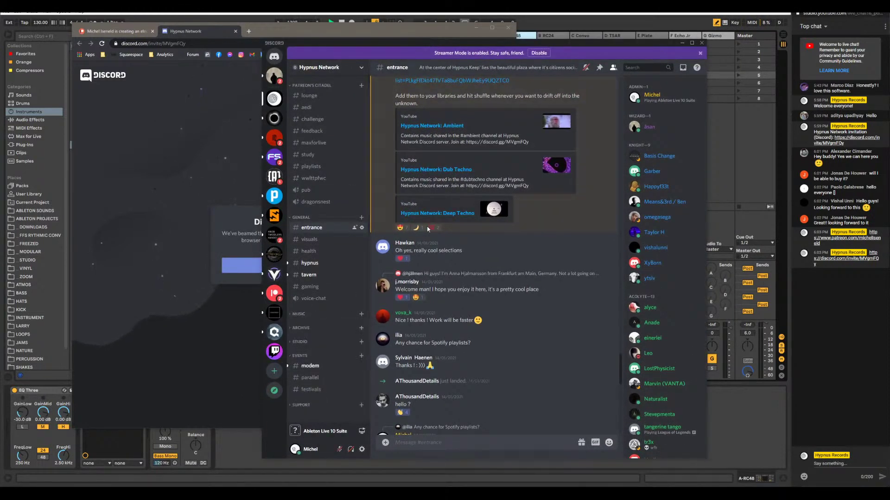
click(318, 221)
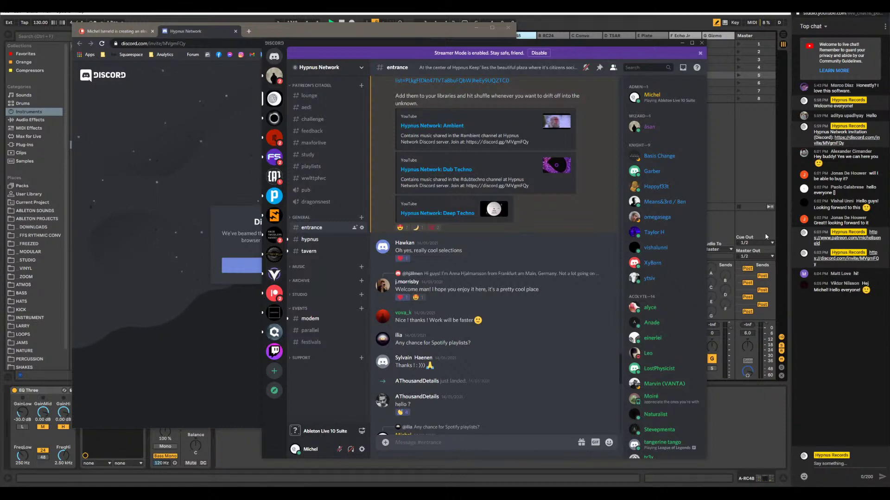
Minimize the Discord and browser windows to switch to Ableton Live
drag(631, 49, 660, 53)
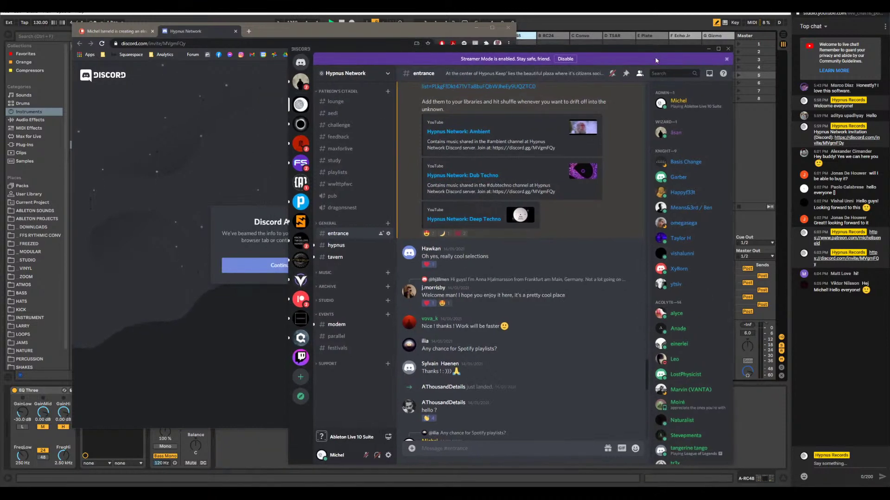
scroll(552, 257, down, 10)
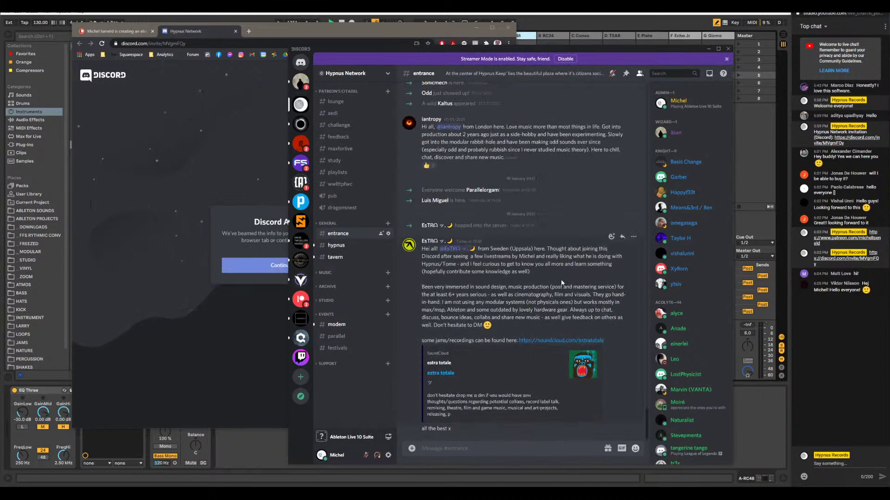
click(708, 49)
click(477, 27)
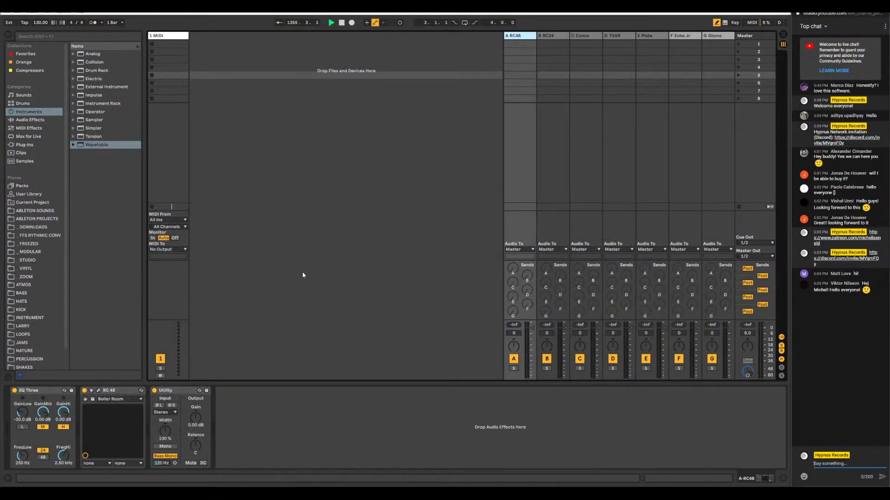
Load the Slink (Beta) device from the Hypnus Slink (Beta) pack onto the MIDI track
click(183, 37)
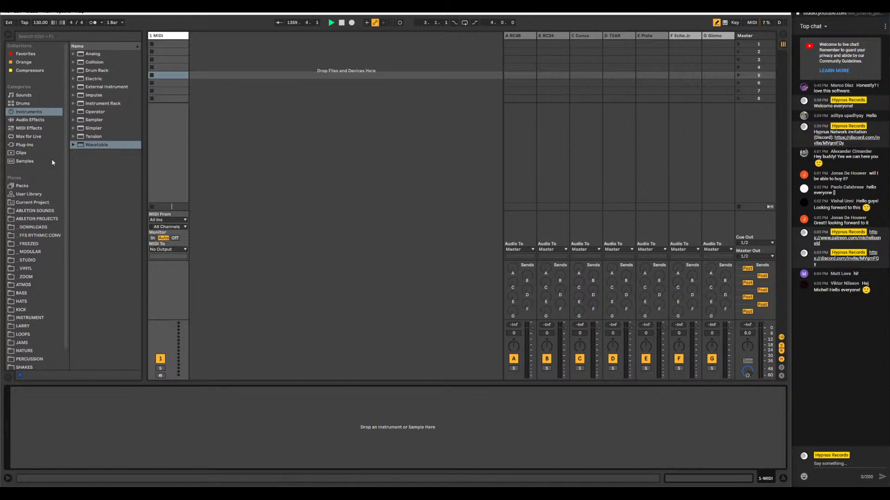
click(22, 185)
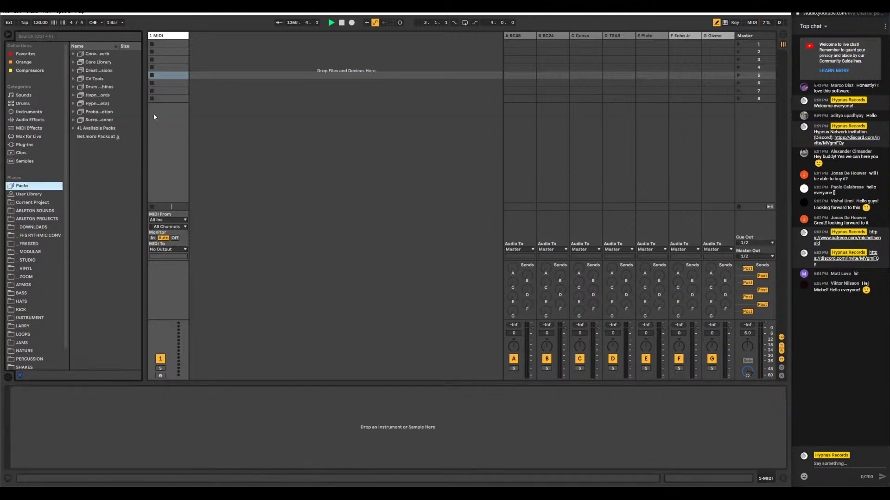
drag(165, 97, 186, 104)
click(106, 104)
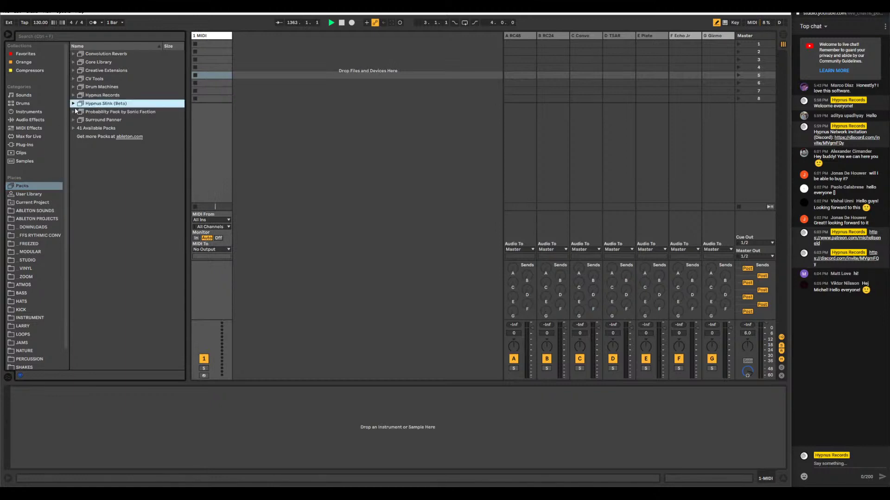
click(73, 104)
click(116, 112)
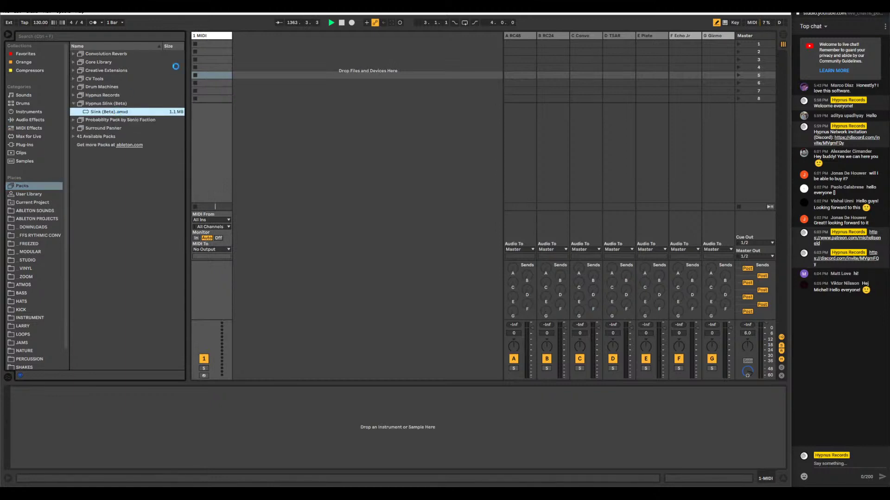
key(Return)
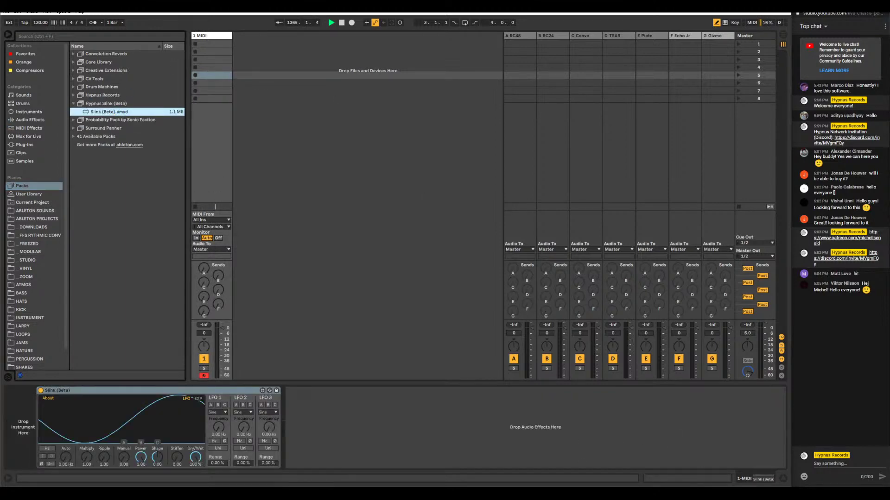
right_click(728, 494)
click(723, 483)
right_click(77, 494)
click(79, 480)
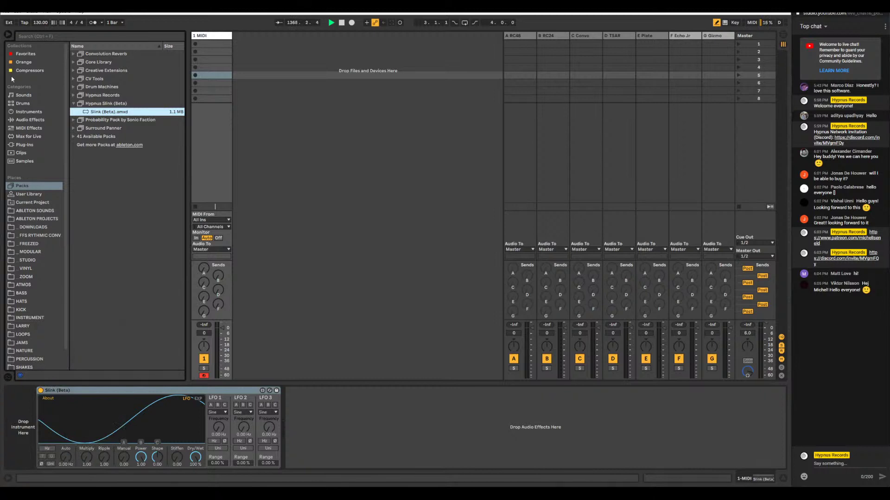
Add the Wavetable instrument to the track ahead of Slink (Beta)
click(26, 113)
drag(118, 145, 23, 452)
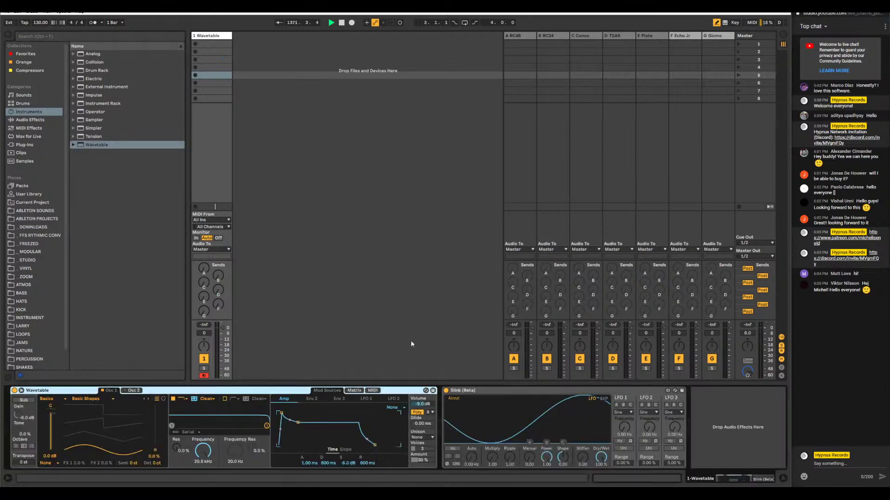
Stop playback and switch off the Slink (Beta) device
click(446, 391)
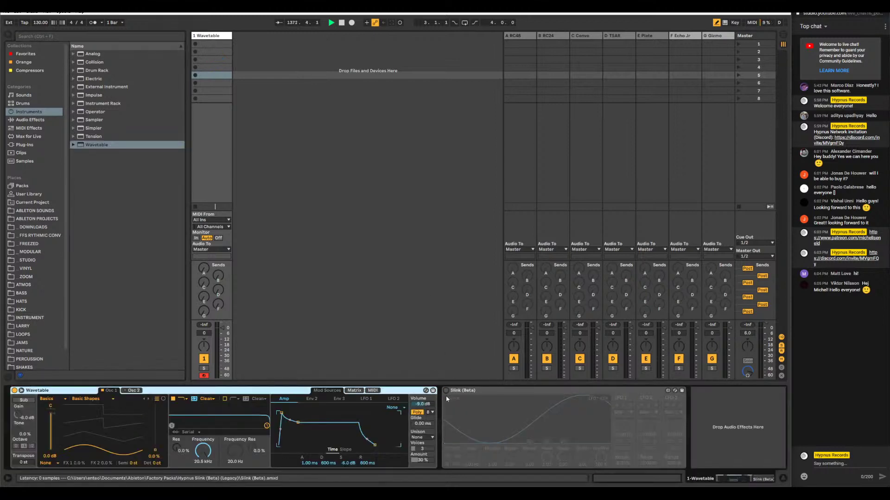
click(446, 398)
click(445, 391)
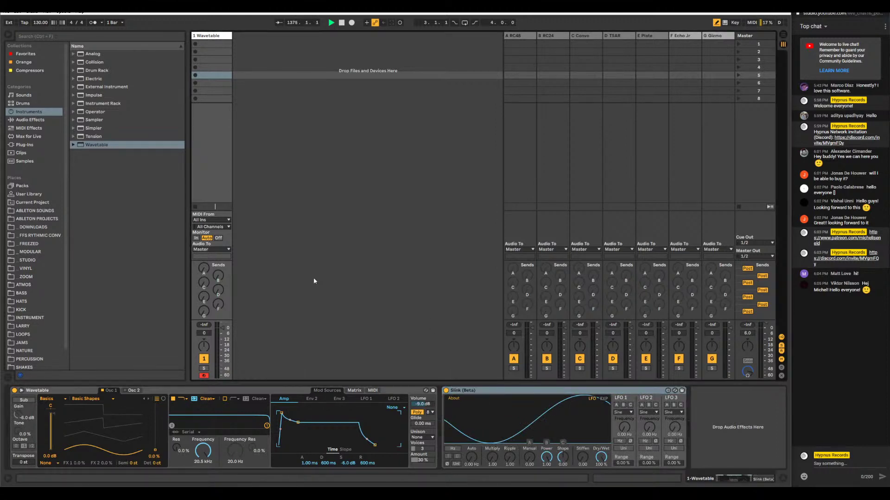
key(space)
click(697, 404)
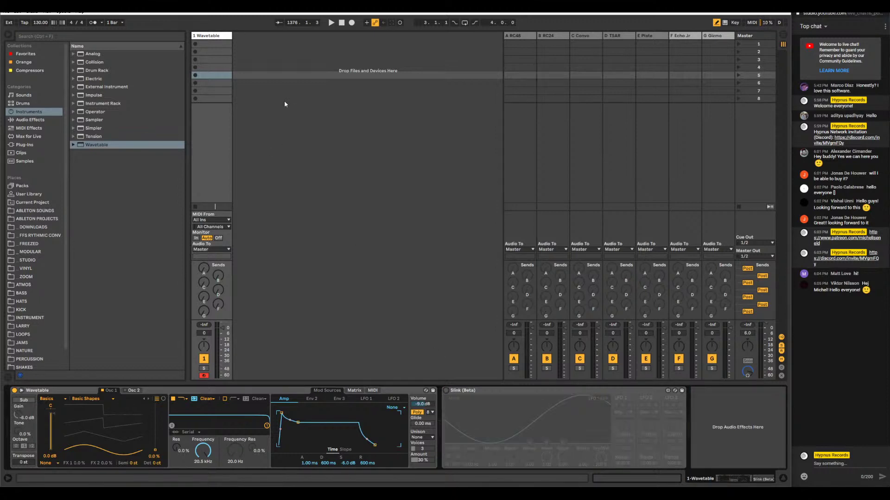
Create a MIDI clip in the first slot of the Wavetable track and draw a C1 note at its start
double_click(211, 43)
click(178, 408)
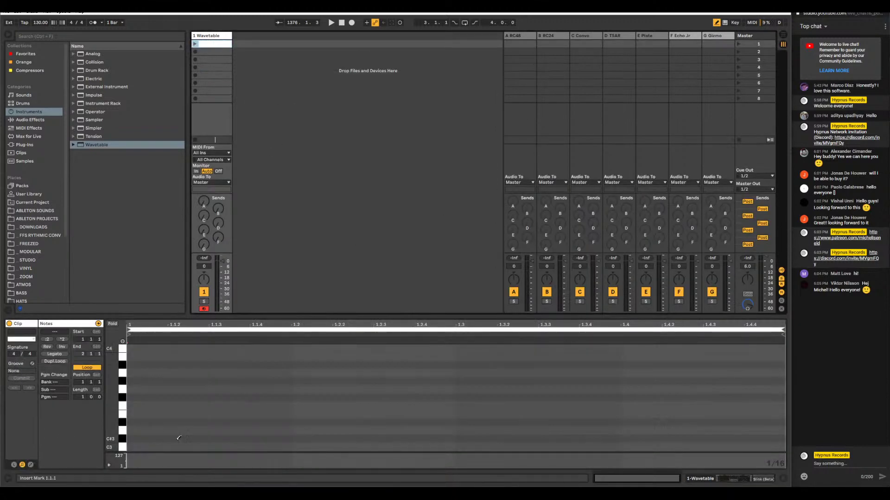
scroll(176, 403, down, 5)
scroll(176, 403, down, 4)
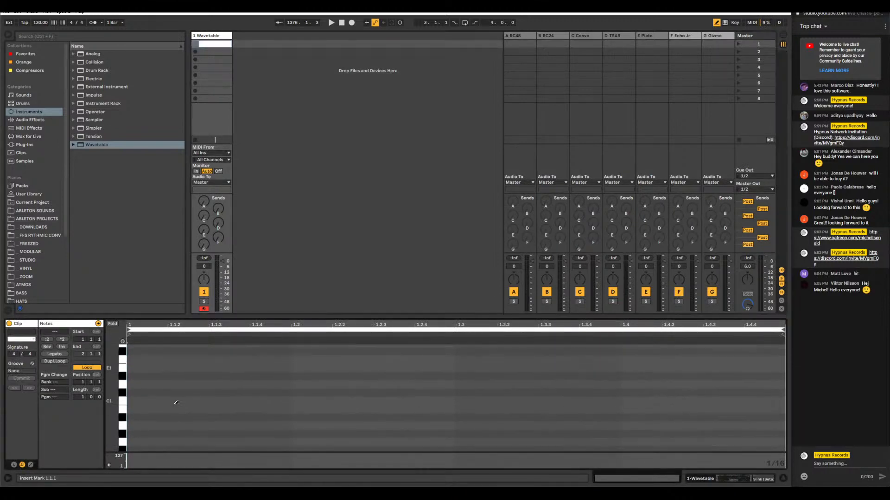
click(153, 401)
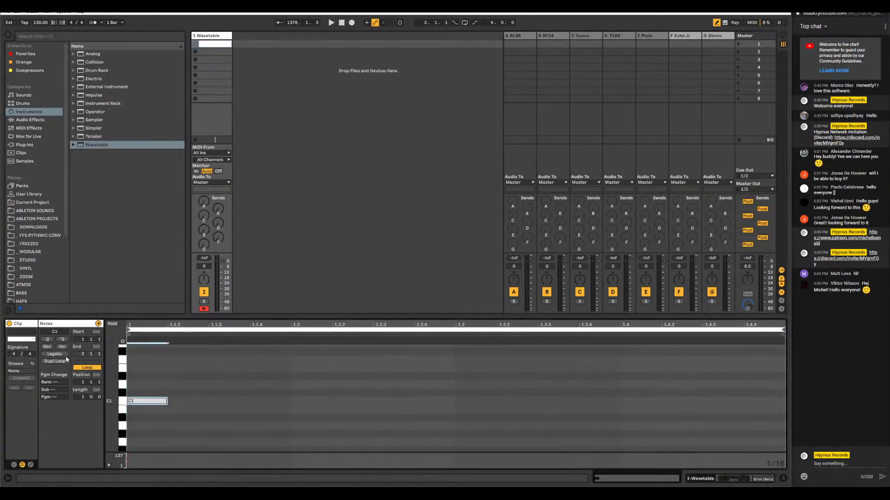
Set the clip's loop length to 16 bars, extend the C1 note across it with Legato, and return to the track's devices
drag(82, 397, 91, 350)
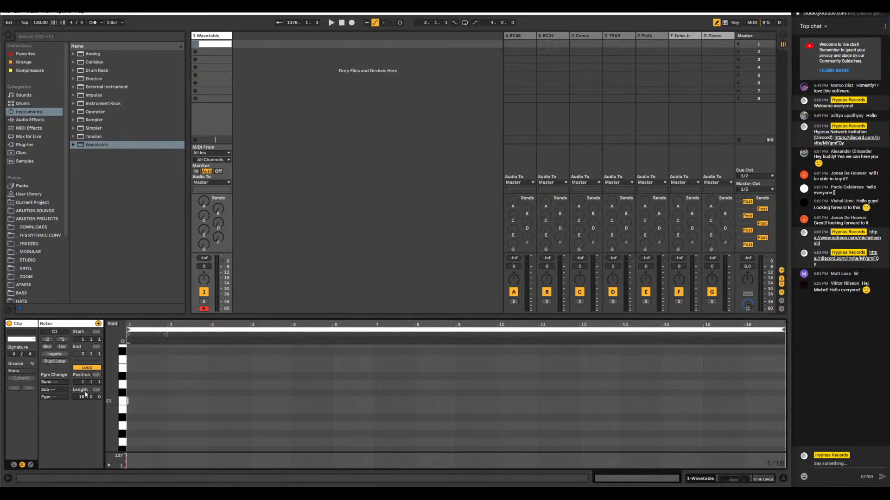
click(54, 354)
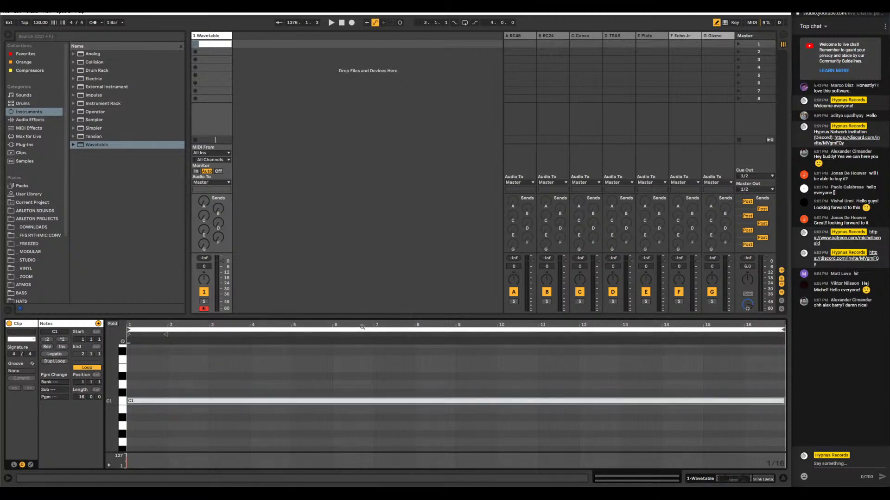
click(215, 36)
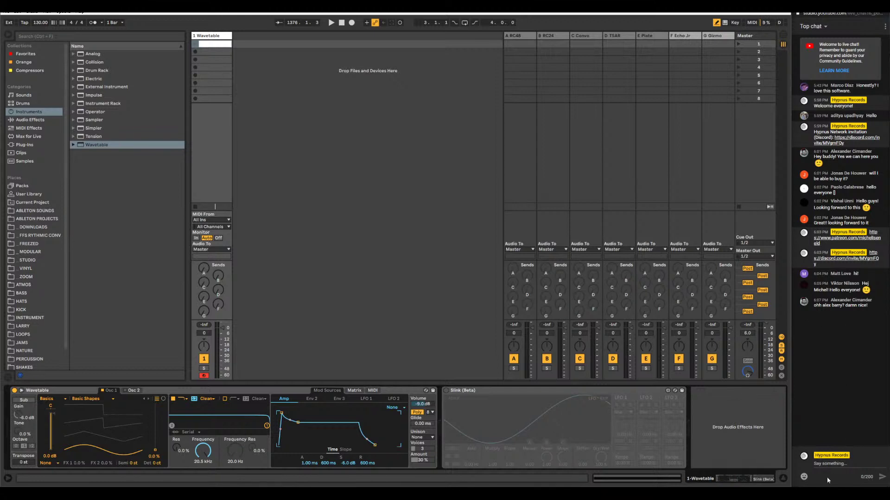
Post the artist's full name in the live chat, followed by a second message reading "Dorisburg, Genius of Time"
click(827, 465)
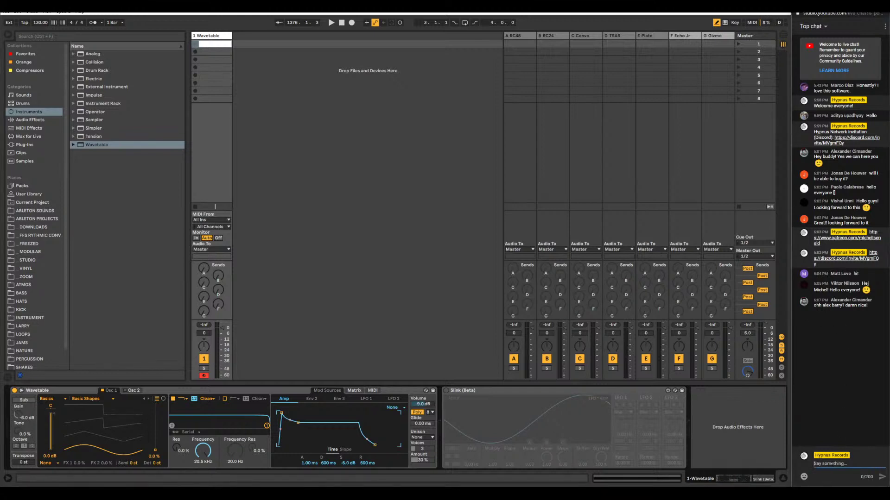
text(Alexander Berg)
key(Return)
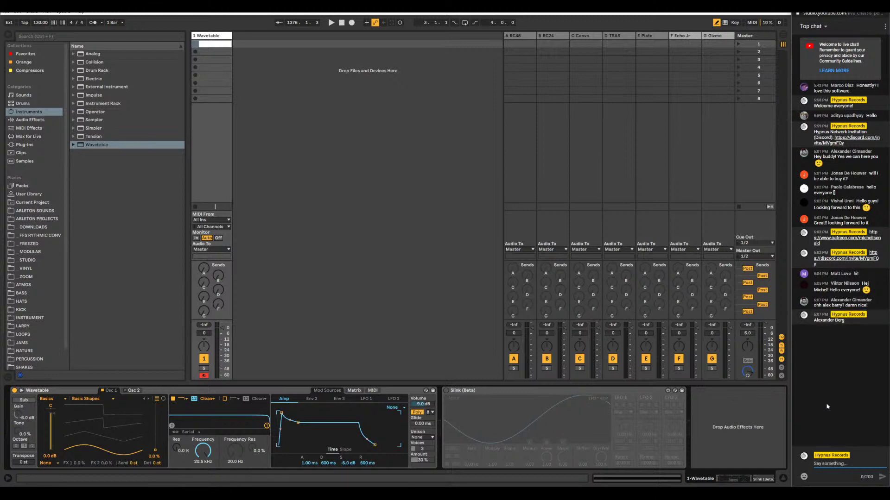
text(Dorisburg, Genius of Time)
key(Return)
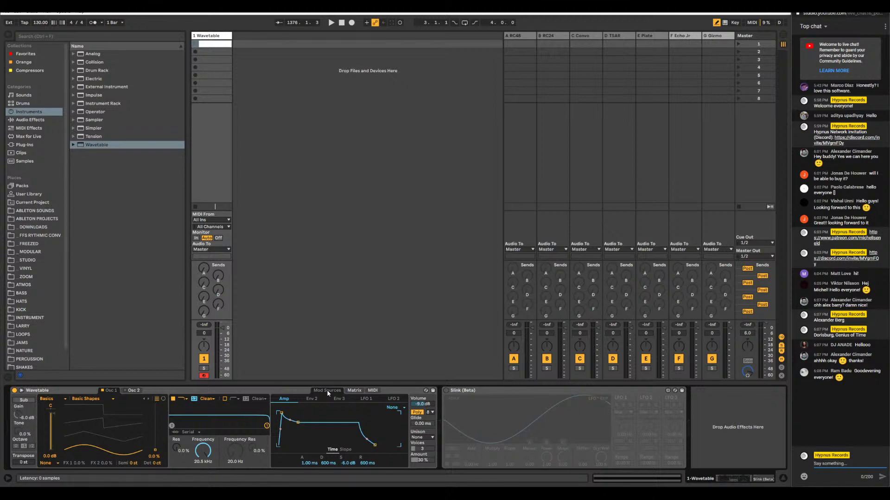
Launch the first clip on the Wavetable track and show the track's devices
click(207, 47)
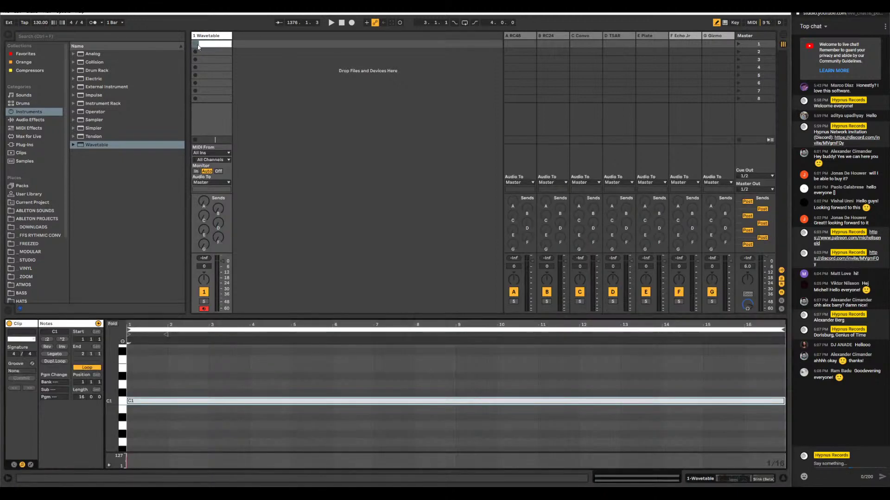
click(195, 44)
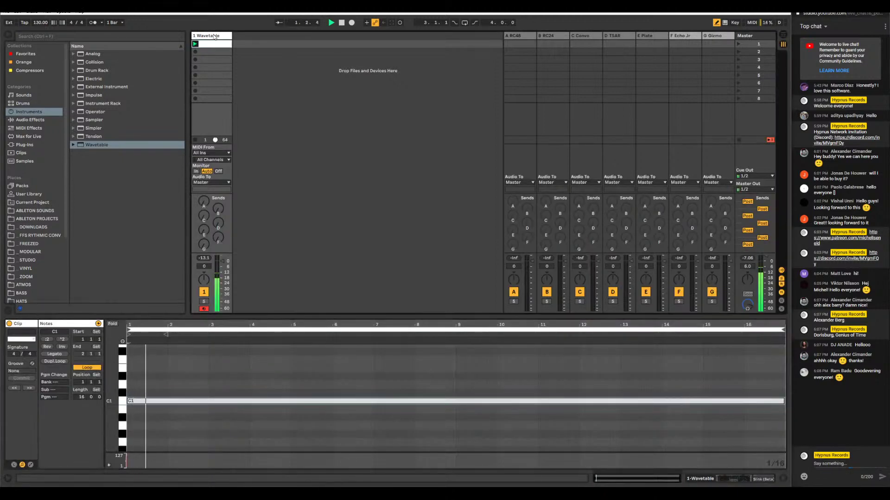
click(216, 37)
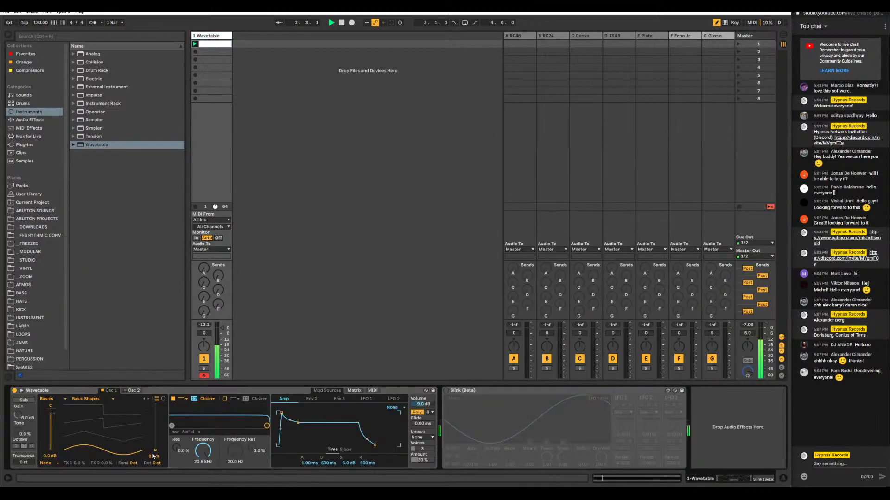
Set oscillator 1's wavetable position to 33% and enable the Slink (Beta) device
drag(153, 456, 153, 426)
click(446, 391)
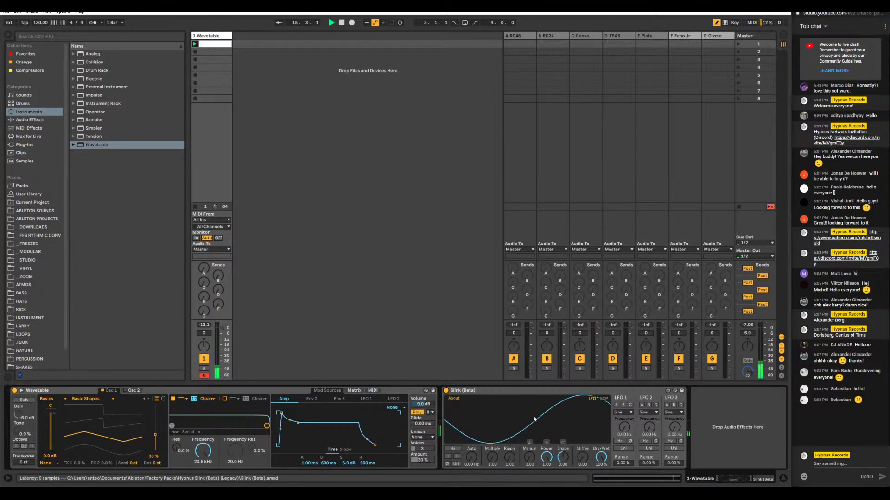
Try an EQ Eight after Slink (Beta), and replace it with a Spectrum analyzer
click(31, 120)
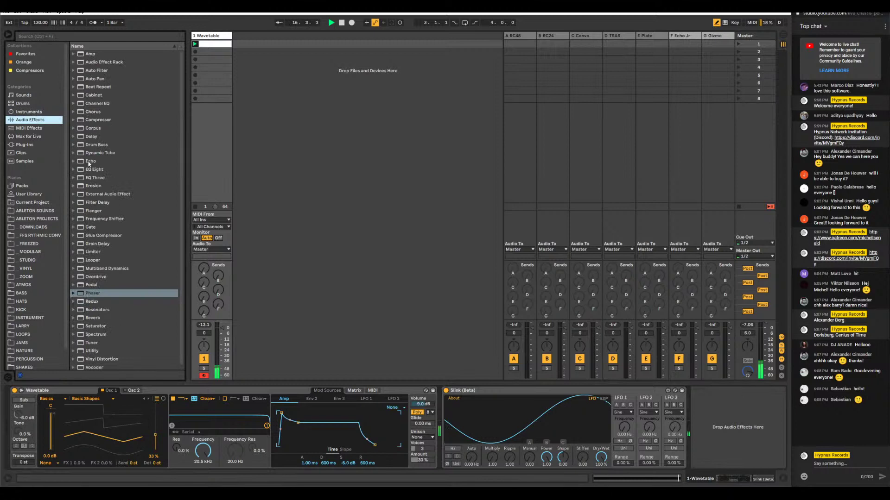
double_click(96, 170)
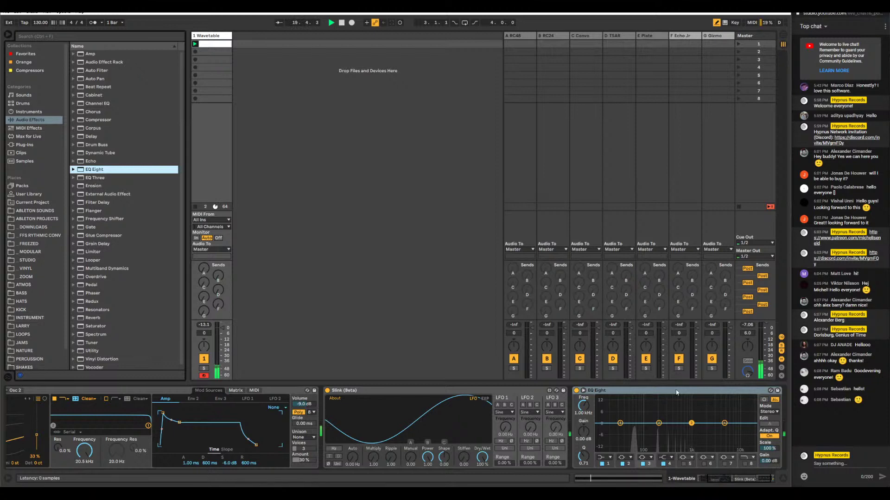
click(638, 393)
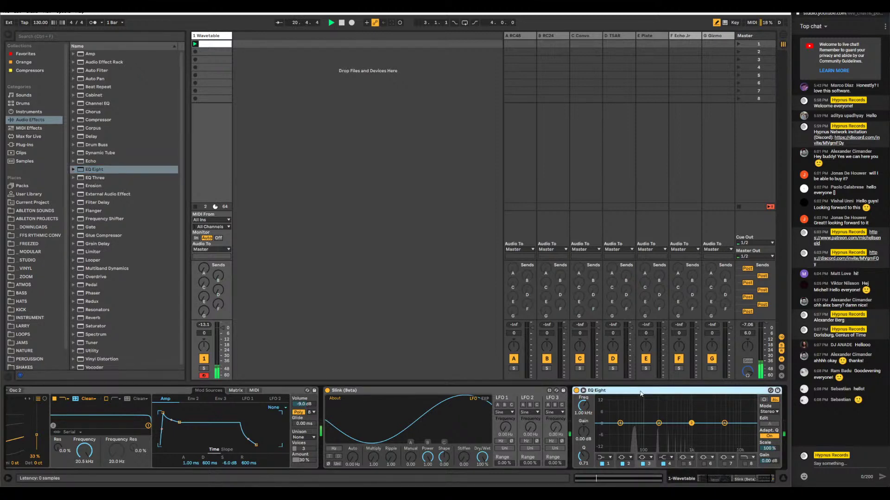
key(Delete)
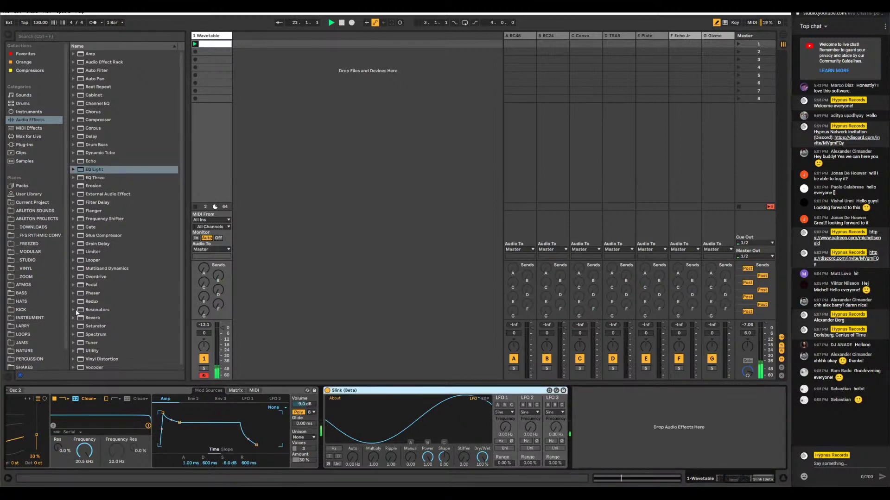
double_click(102, 335)
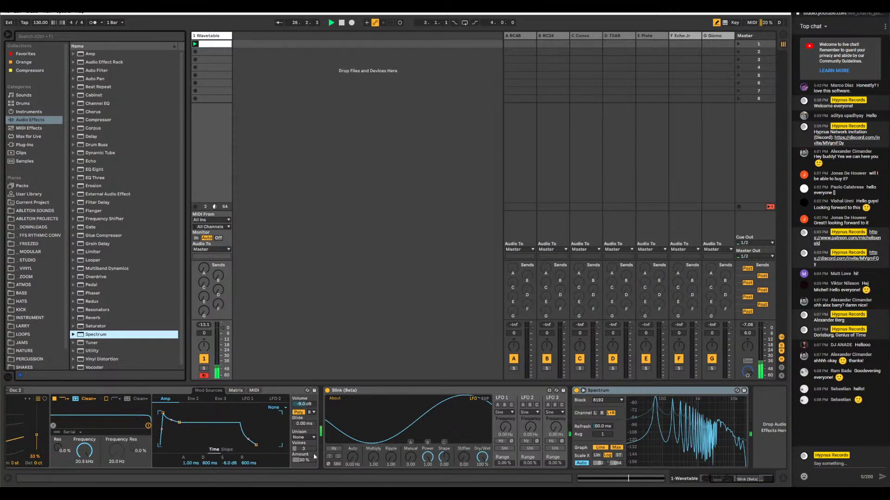
Set Slink's Multiply to 7.87 and its Auto rate to 0.46 Hz
drag(358, 462, 372, 426)
key(XF86AudioRaiseVolume)
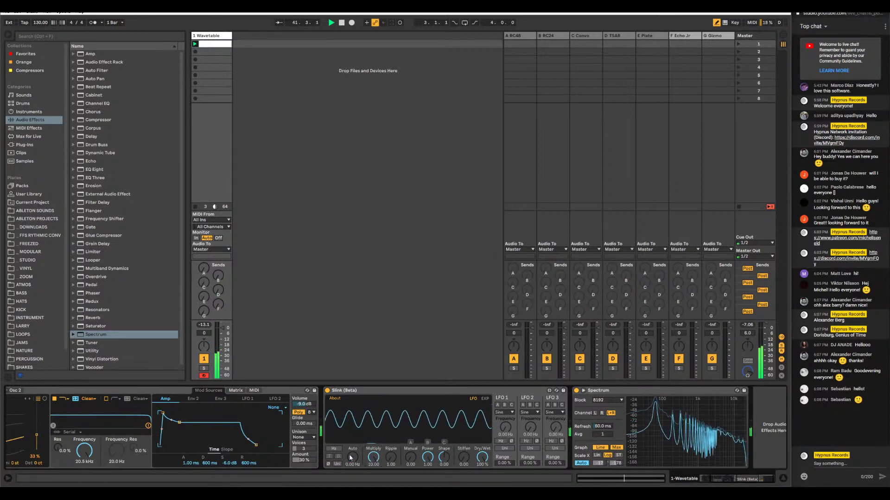
drag(351, 458, 351, 450)
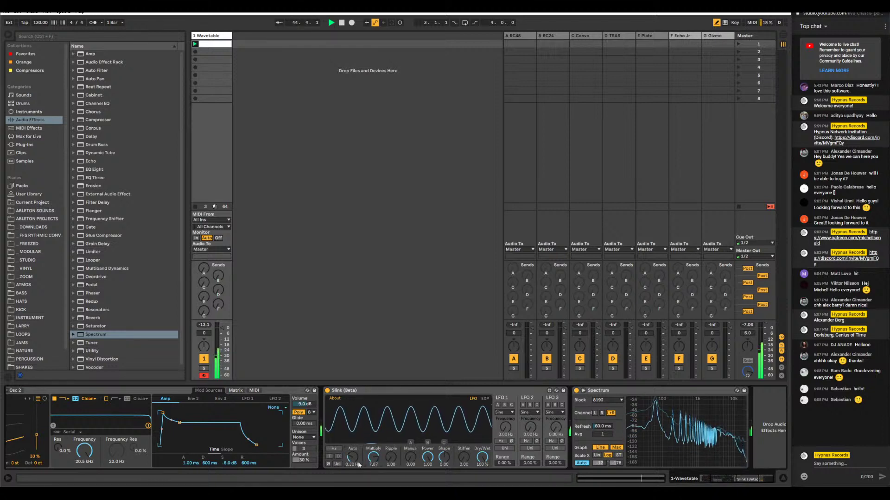
drag(358, 465, 358, 461)
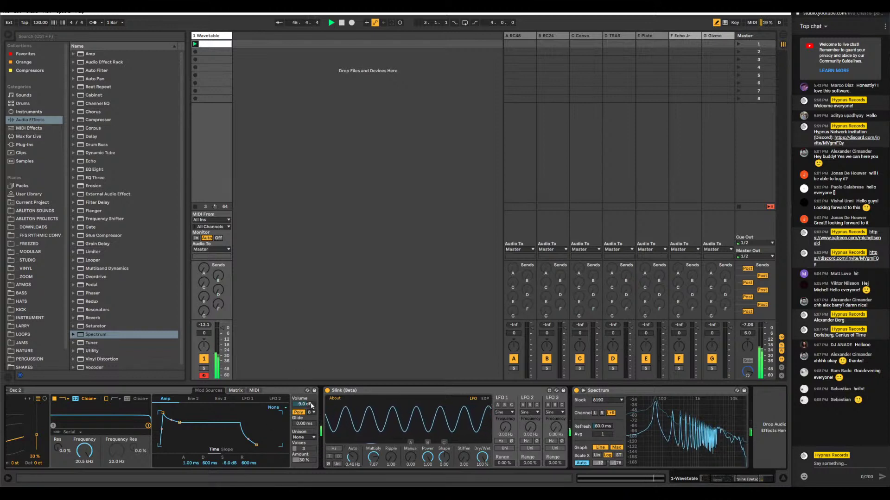
Set oscillator 1's wavetable position to 40% and compare the sound with Slink (Beta) bypassed and enabled
drag(728, 478, 716, 481)
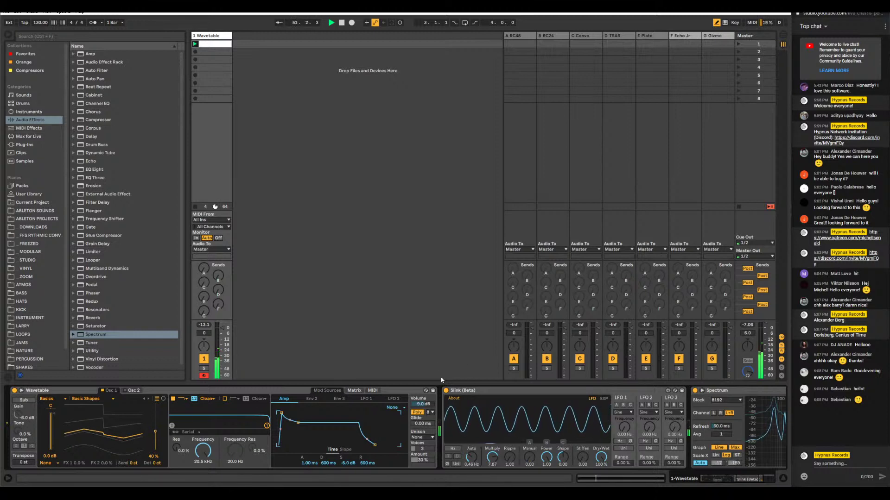
click(446, 391)
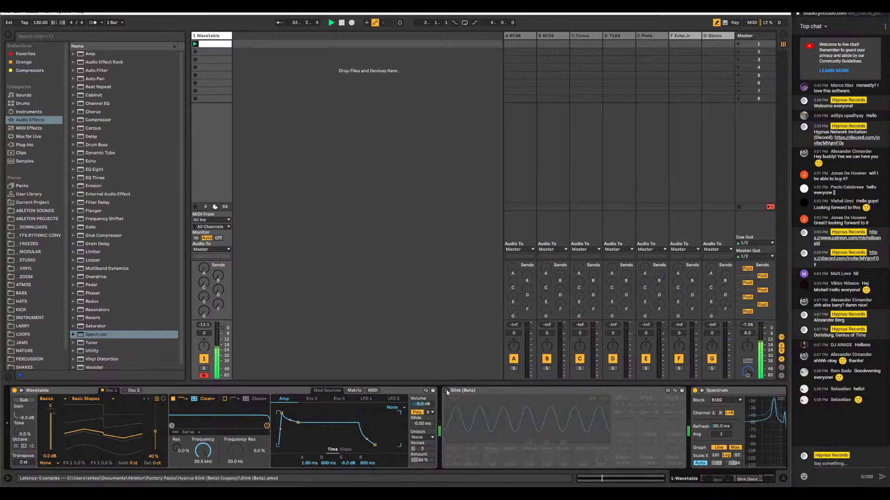
click(446, 391)
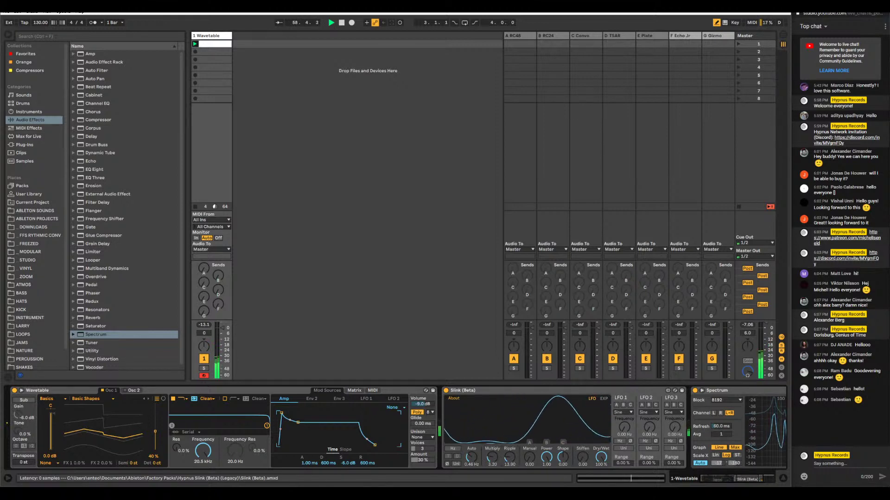
Set Slink's Multiply to 2.77, Auto rate to 0.00 Hz and Manual to 0.42
drag(492, 458, 495, 462)
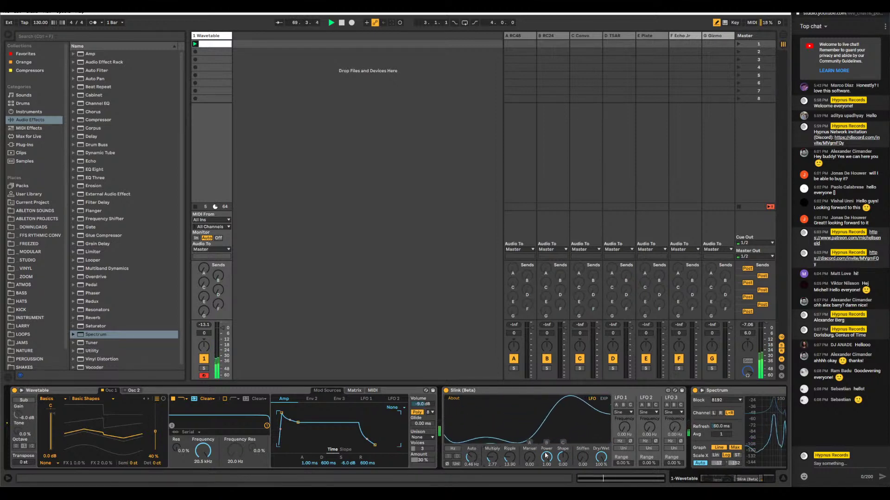
drag(467, 459, 467, 477)
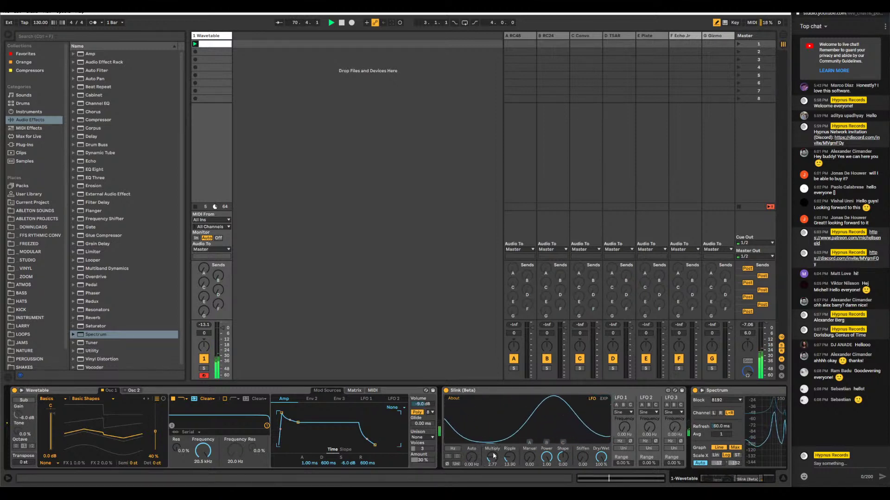
mouse_move(532, 462)
mouse_down()
mouse_move(532, 440)
mouse_move(532, 449)
mouse_up()
Assign Slink's LFO 1 to target A with the Ramp shape, raise its Frequency and set its Range to 45.7%
click(623, 412)
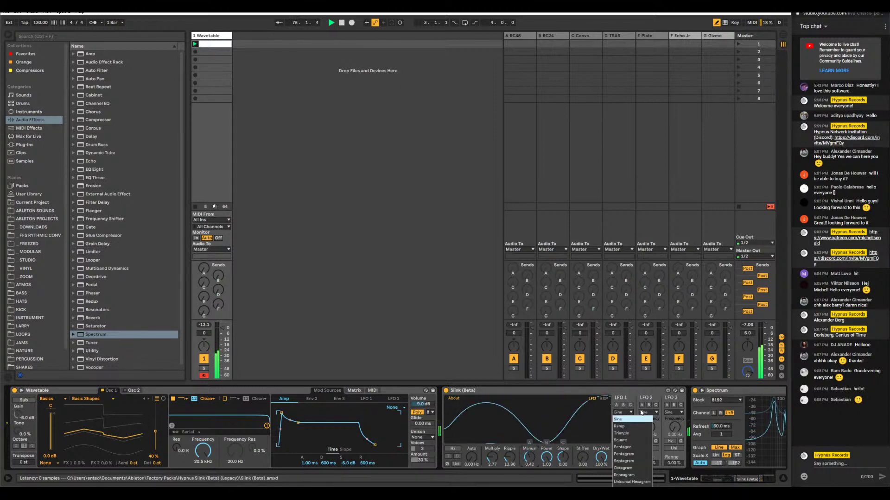
click(631, 427)
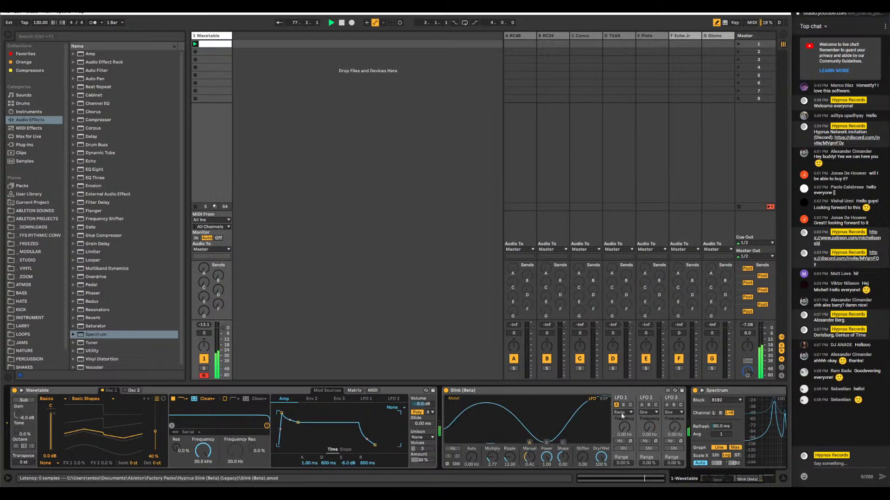
drag(624, 427, 624, 419)
drag(623, 463, 622, 456)
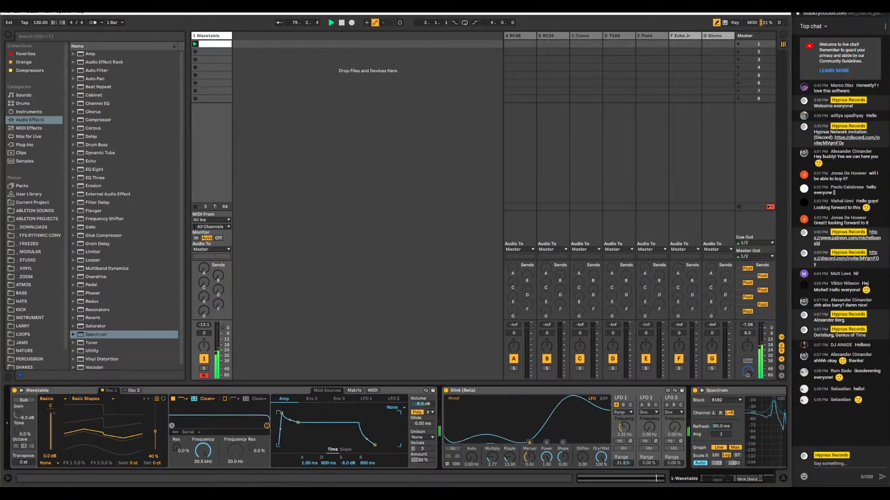
drag(623, 463, 623, 460)
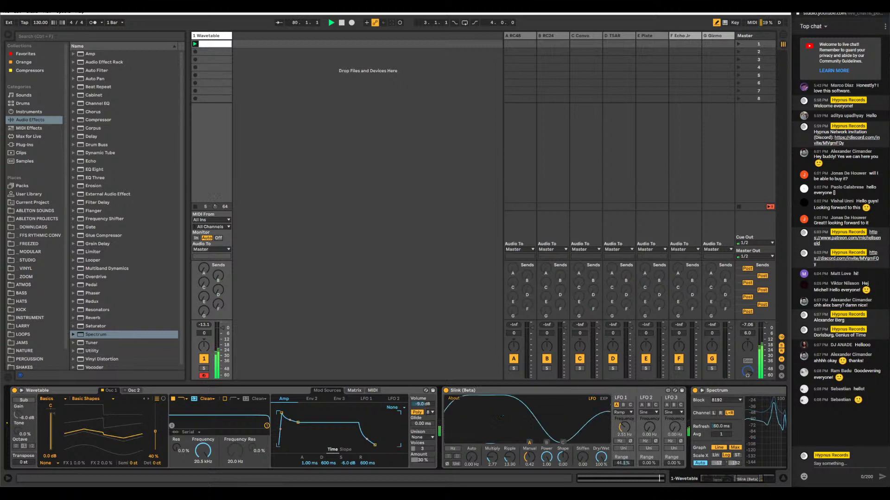
Switch LFO 1 to tempo sync and set its rate to 1/4
click(626, 448)
click(619, 441)
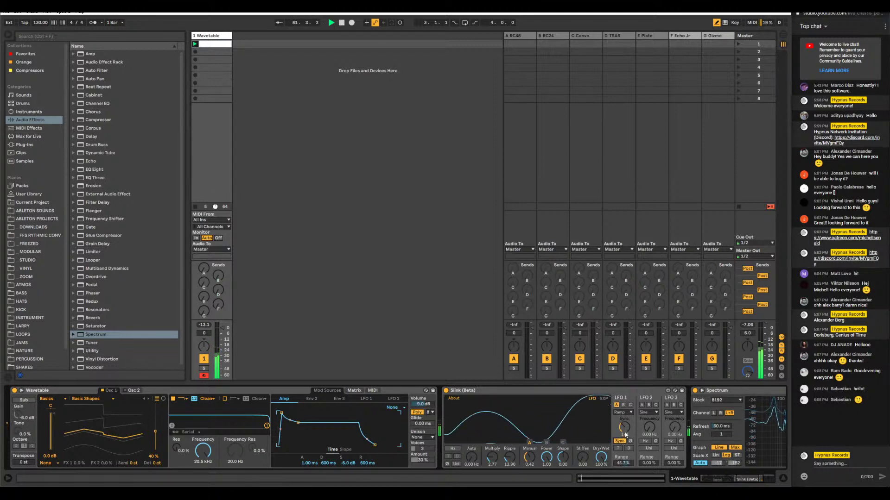
drag(624, 427, 625, 429)
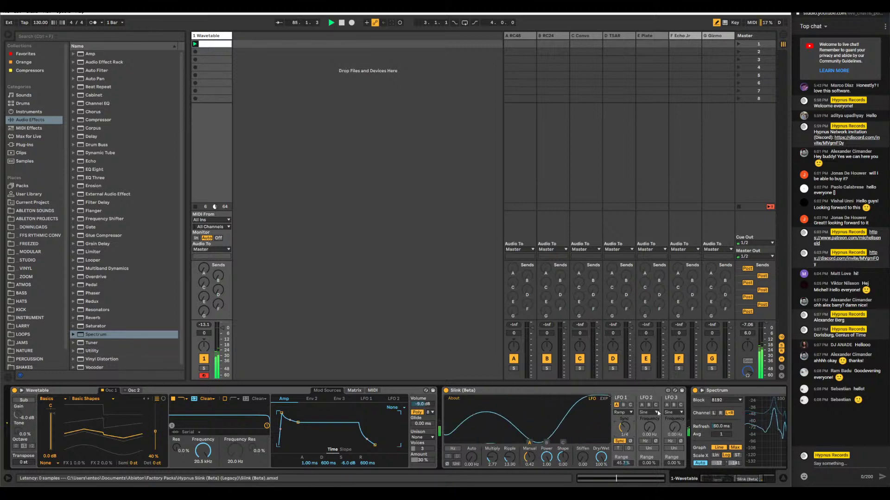
Assign LFO 2 to target A at about 0.45 Hz with a -23.6% Range, and set LFO 1's sync rate to 1/2
drag(649, 427, 649, 417)
mouse_move(646, 463)
mouse_down()
mouse_move(647, 479)
mouse_move(648, 460)
mouse_up()
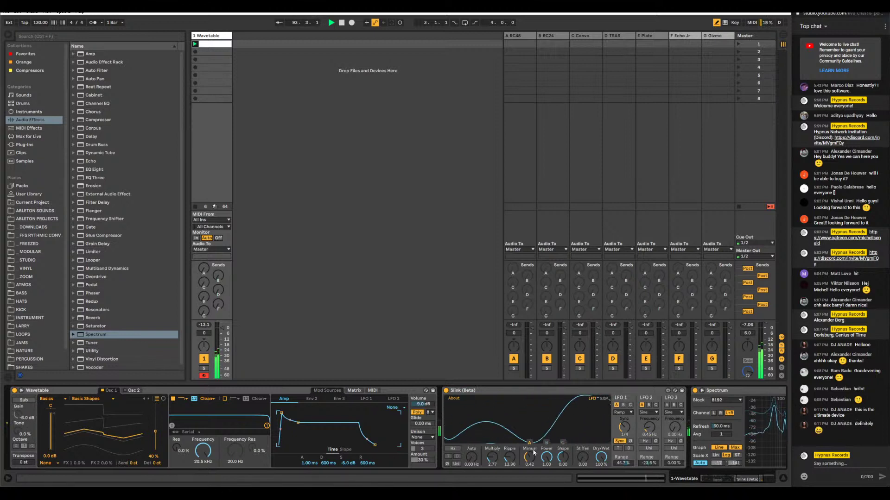
drag(624, 427, 624, 423)
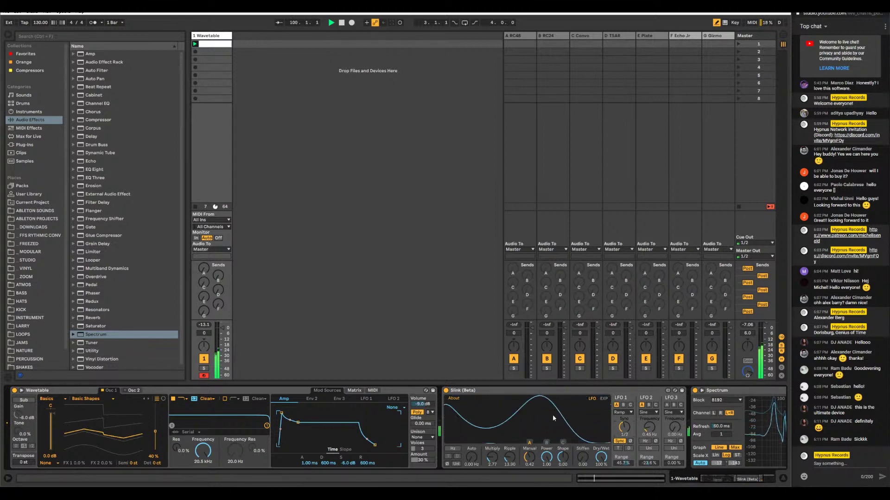
Assign LFO 2 to target B as well and lower Slink's Power to 0.73
click(648, 406)
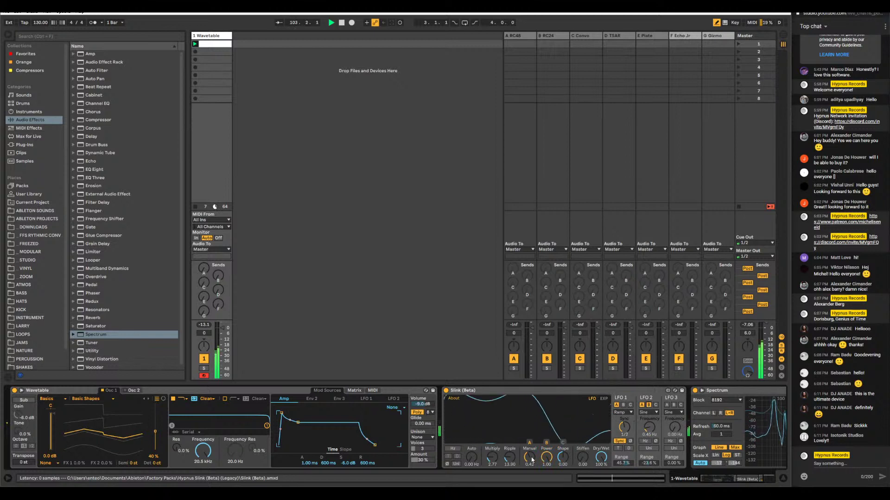
drag(547, 457, 547, 482)
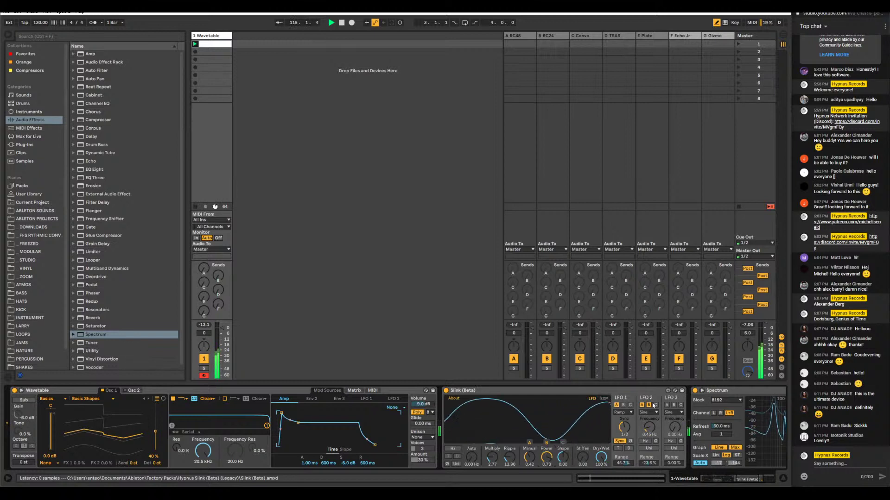
Assign LFO 3 to target C with the Pentagram shape at 0.24 Hz and a 100% Range
click(676, 412)
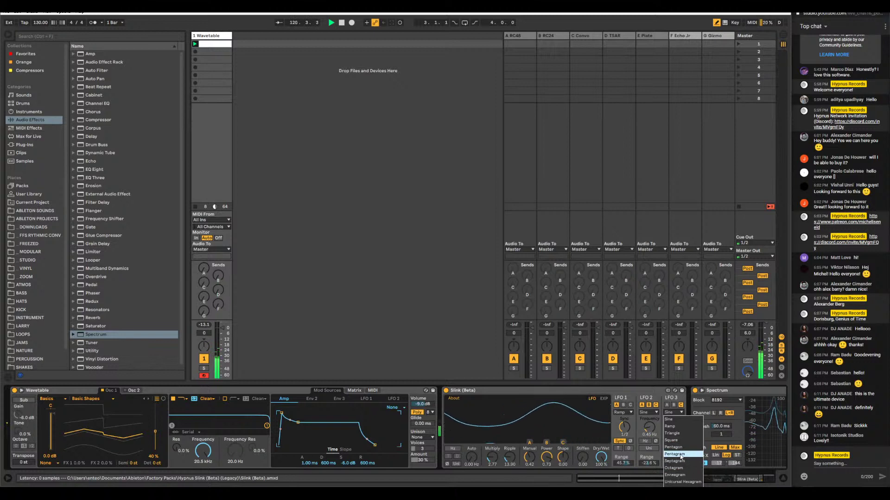
click(675, 454)
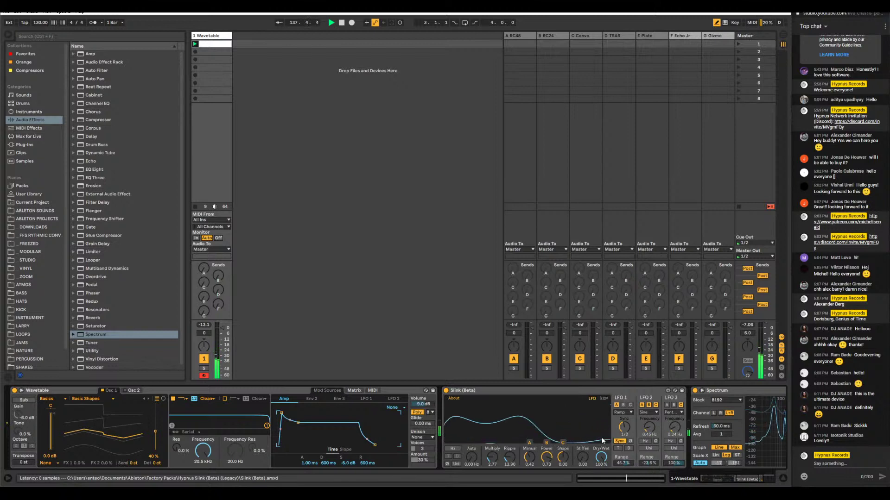
Restart playback with all LFO targets switched off, and reset Slink's Multiply to 1.00, Manual to 0.00 and Power to 1.00
key(space)
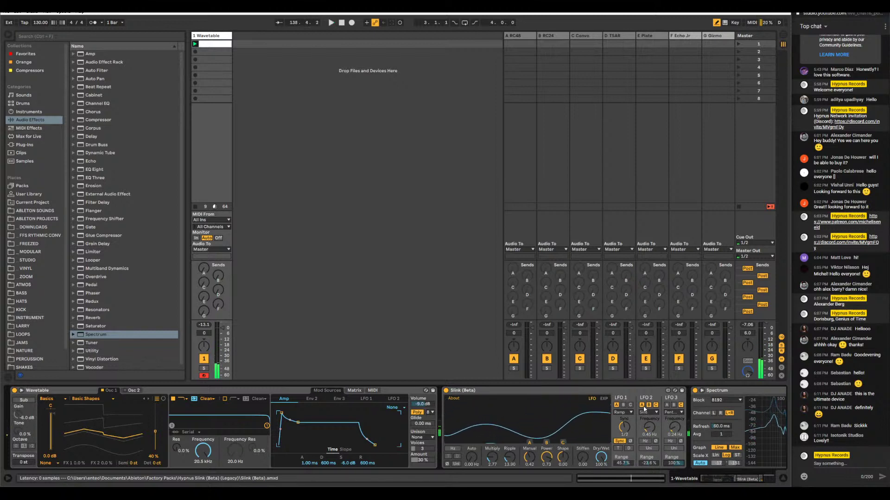
click(616, 404)
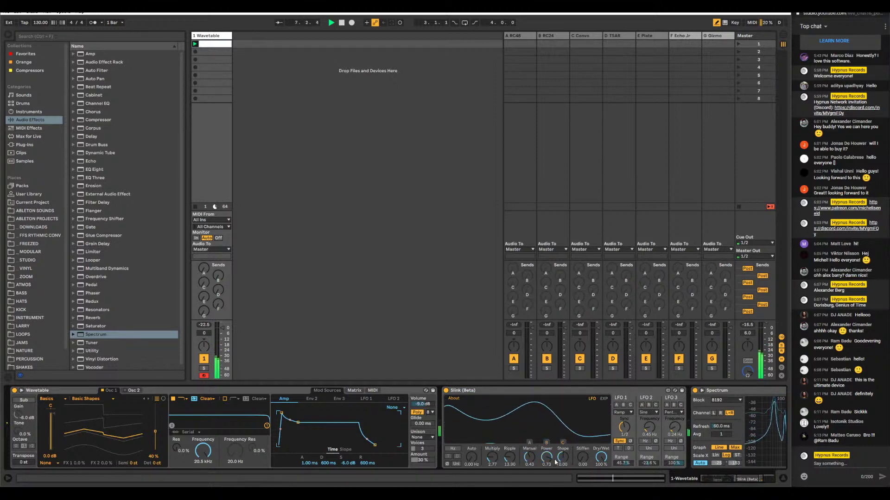
drag(488, 459, 488, 481)
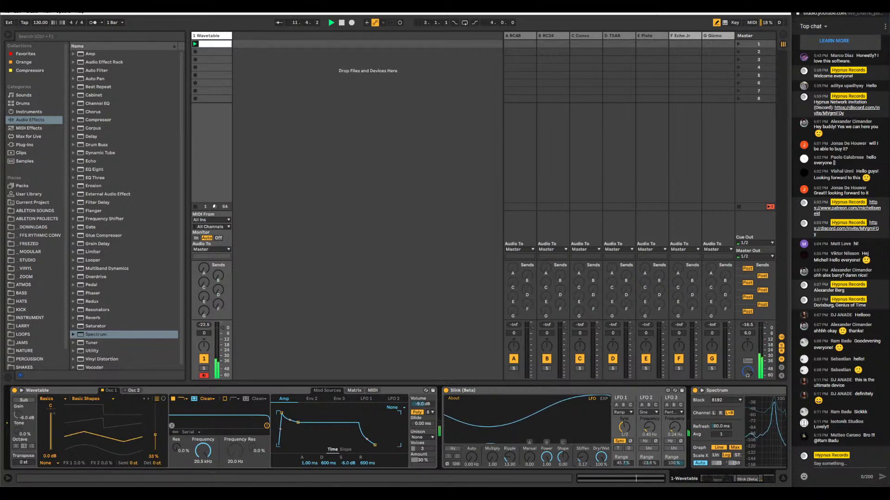
Audition Slink's Stiffen at 0.75, return it to 0.00, and bring Dry/Wet down to 0% and back to 100%
drag(582, 457, 520, 456)
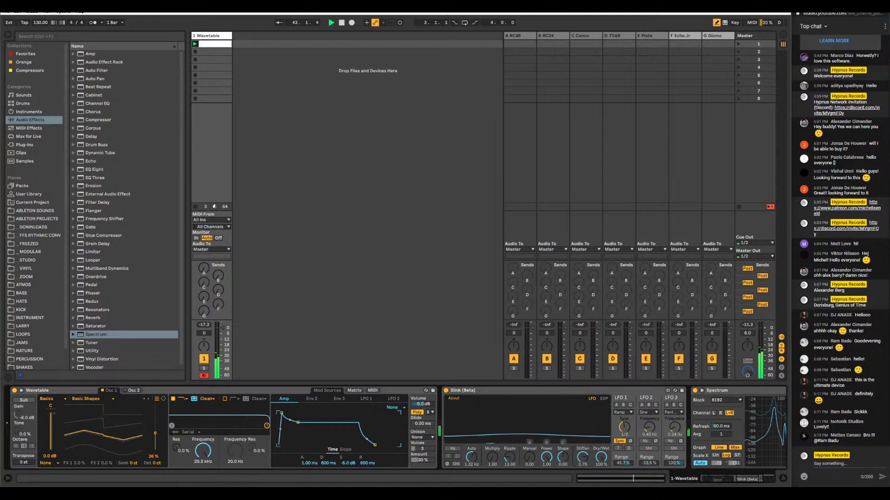
drag(586, 460, 601, 499)
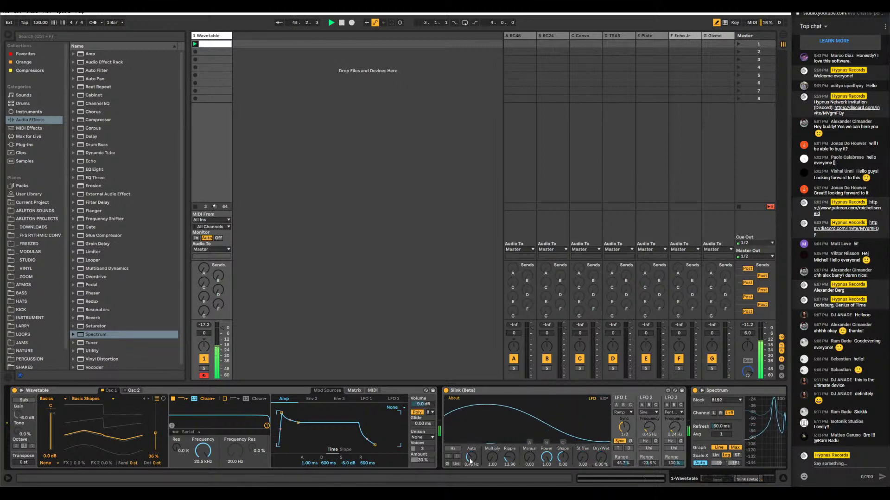
drag(598, 454, 597, 412)
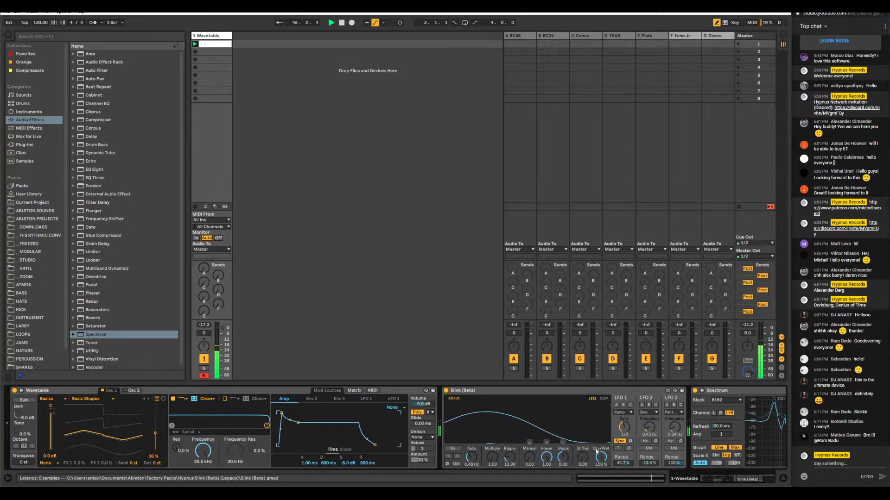
Set Slink's Ripple to 64.00, Multiply to 6.34 and Auto rate to 0.38 Hz
drag(510, 458, 510, 417)
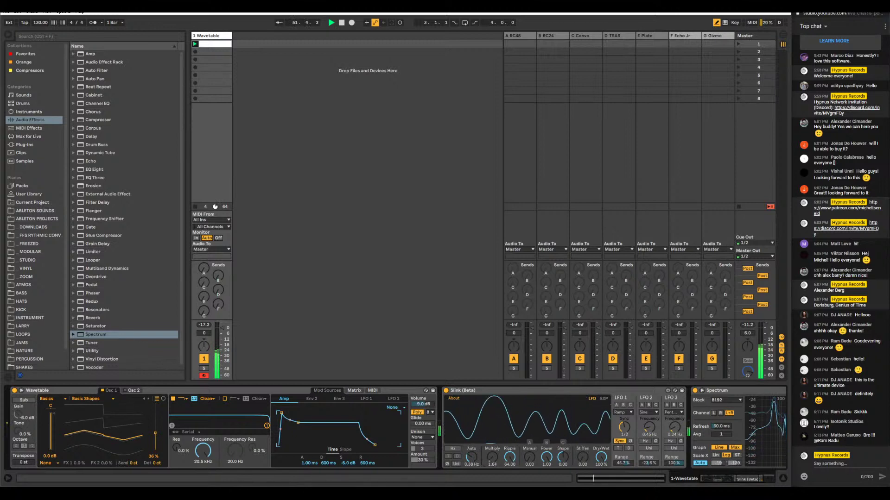
drag(492, 461, 495, 456)
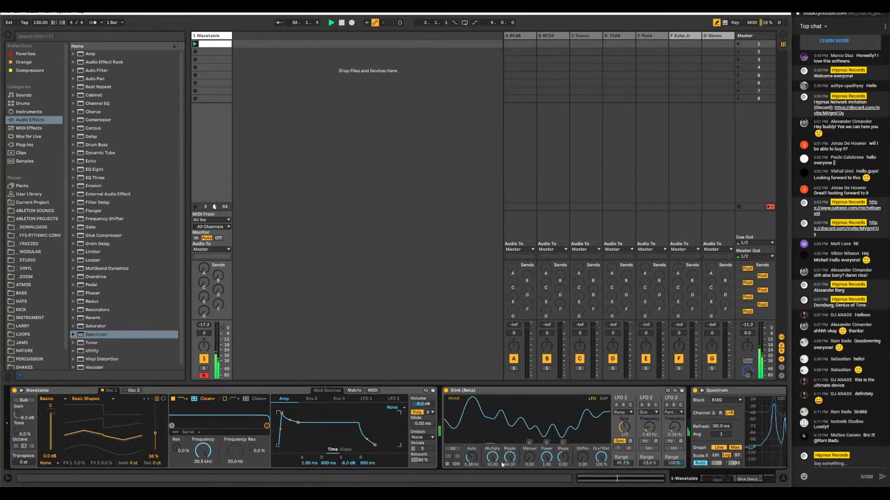
drag(492, 459, 492, 468)
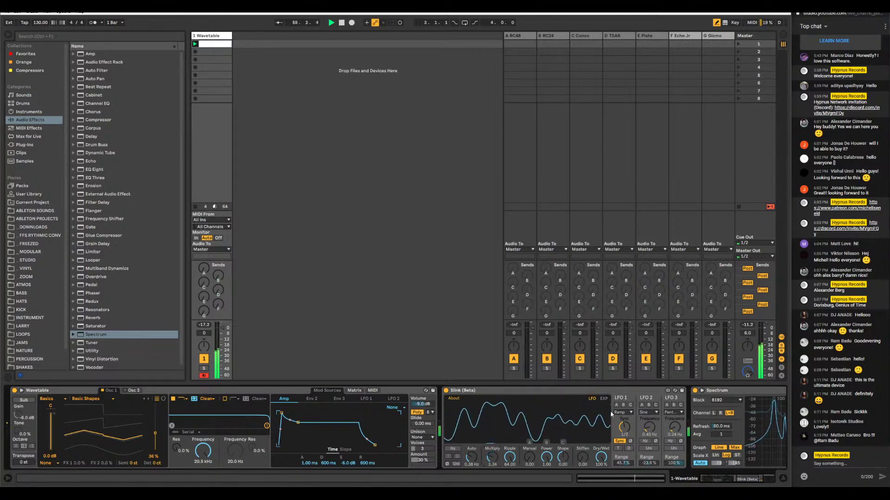
Show Slink's experimental controls, raise Move to 31.00, and lower Ripple to 14.39
click(604, 399)
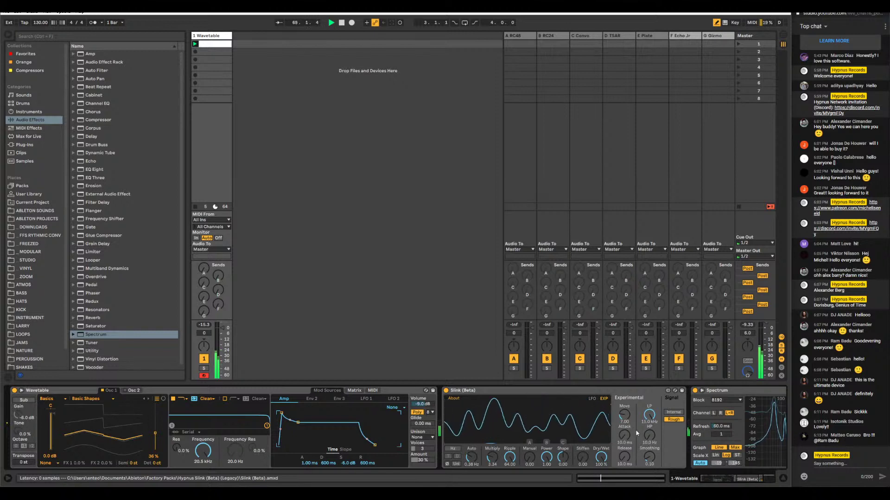
drag(629, 422, 629, 410)
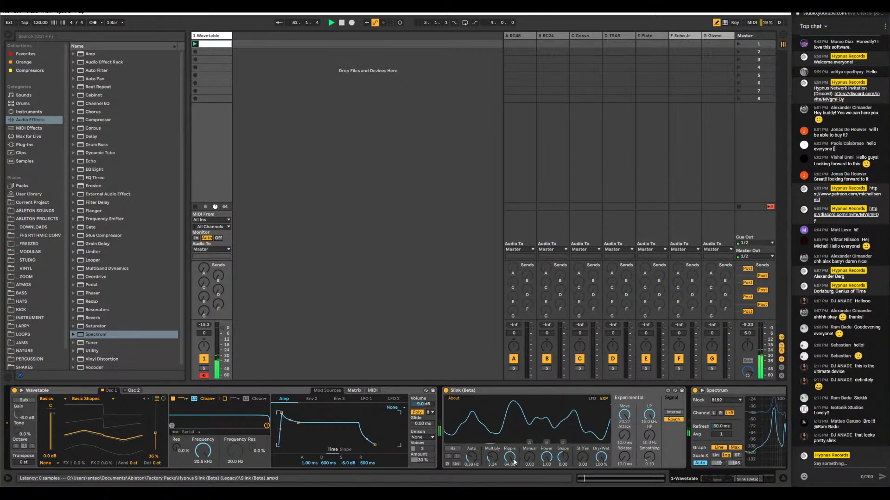
drag(512, 459, 511, 494)
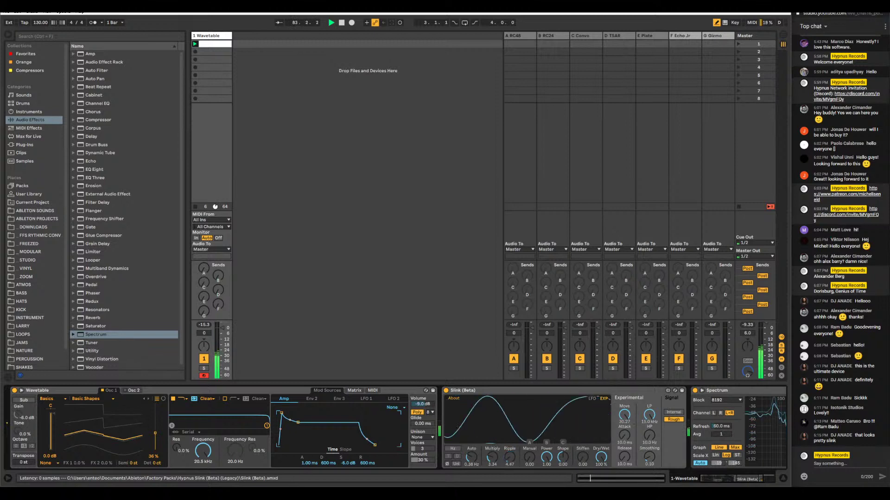
drag(510, 463, 510, 457)
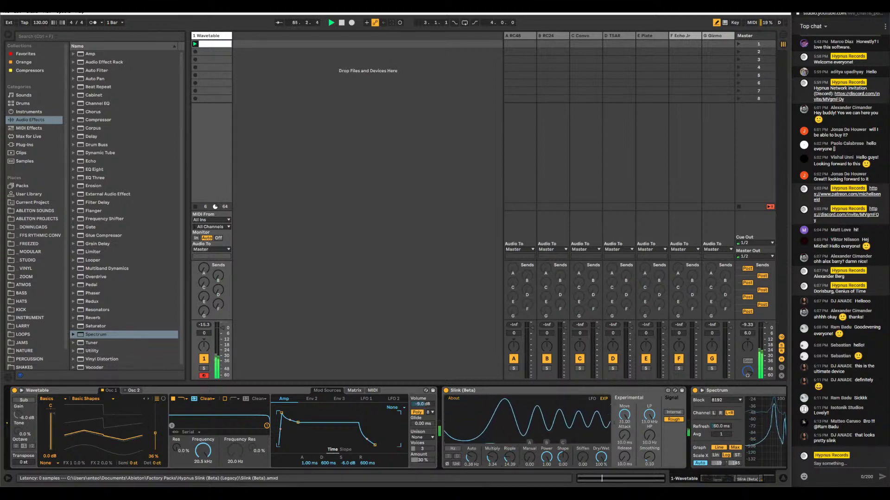
Set Slink's Multiply to 6.05, Ripple to 17.22 and Auto rate to 0.92 Hz, and Wavetable's oscillator position to 41%
mouse_move(492, 458)
mouse_down()
mouse_move(492, 441)
mouse_move(500, 454)
mouse_up()
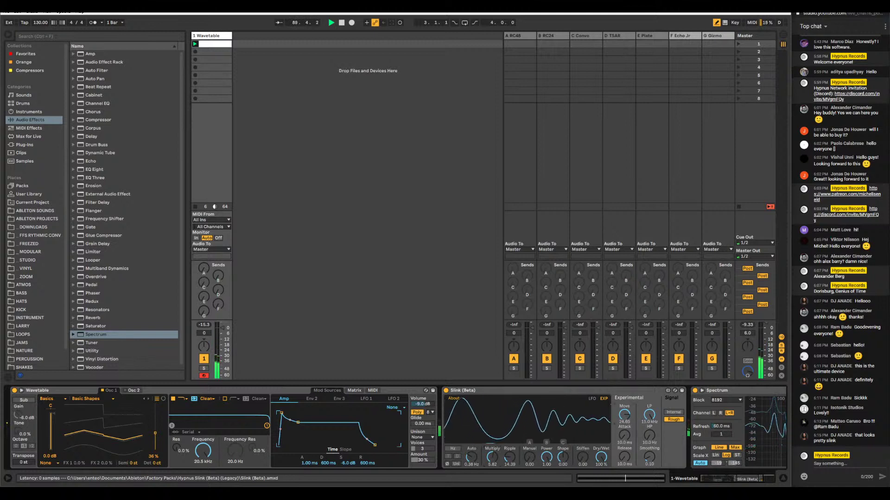
mouse_move(624, 414)
mouse_down()
mouse_move(625, 430)
mouse_move(625, 414)
mouse_up()
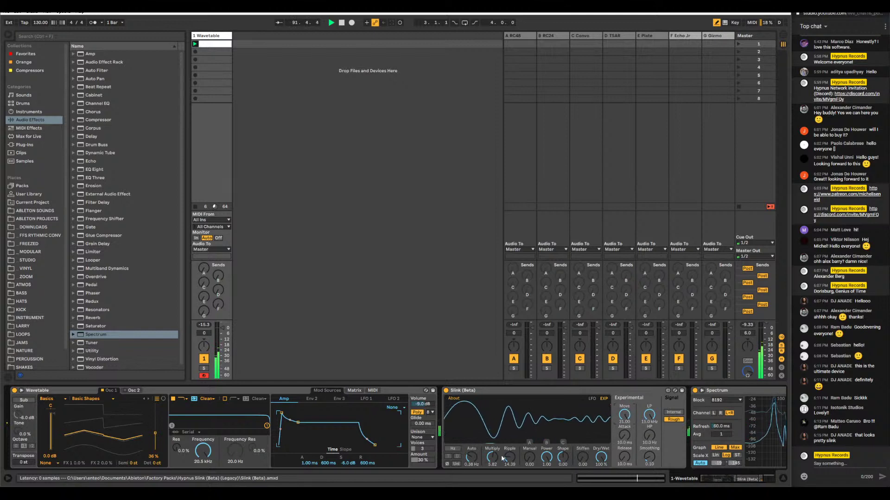
drag(509, 458, 512, 454)
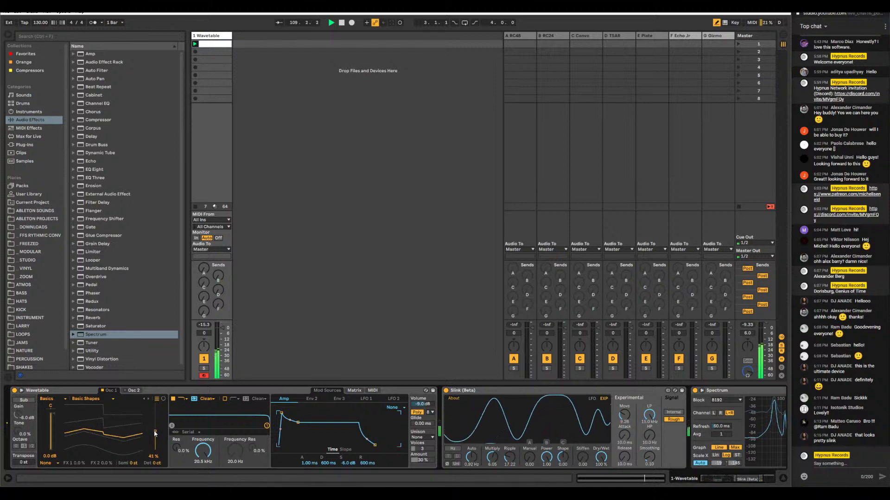
Compare the drone with Slink switched off and back on
click(446, 391)
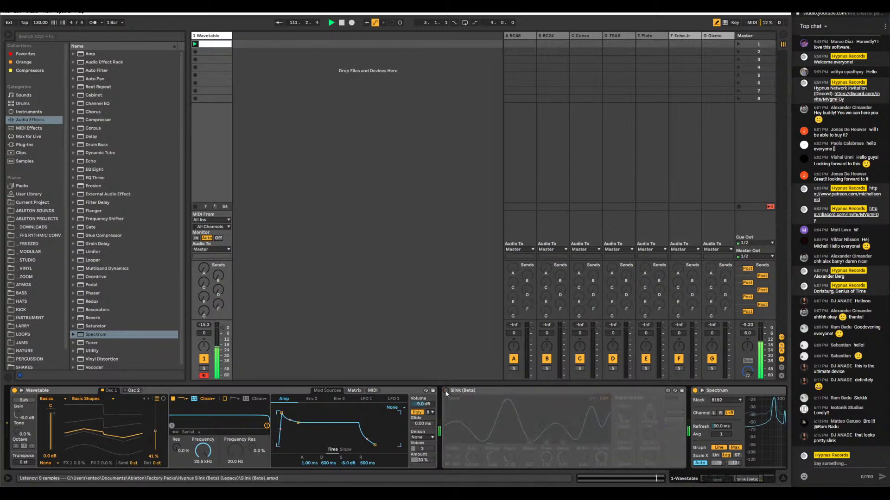
click(446, 392)
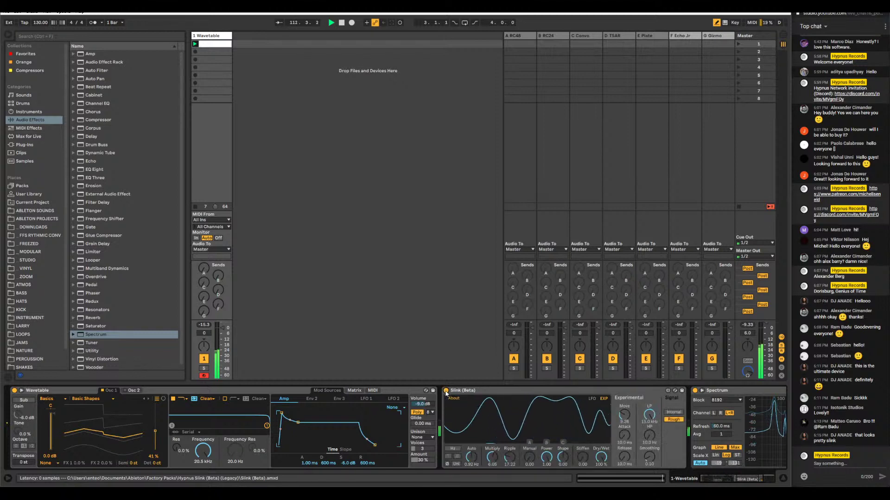
Raise the Wavetable track's sends to returns B, C and D, and lower its volume to -4.0 dB
drag(217, 277, 218, 264)
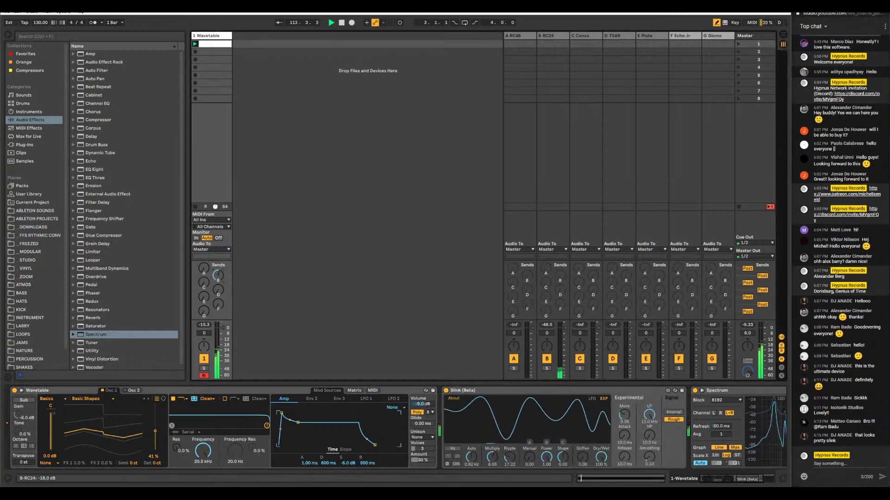
drag(205, 296, 208, 286)
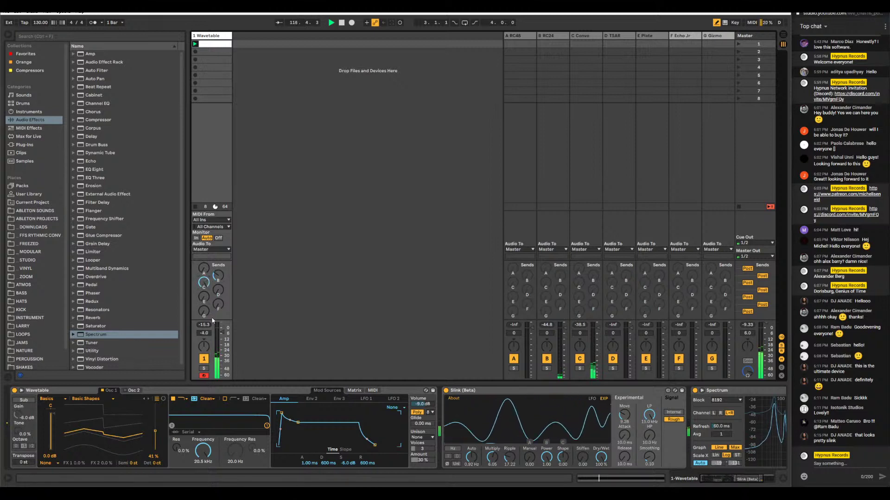
drag(216, 299, 216, 278)
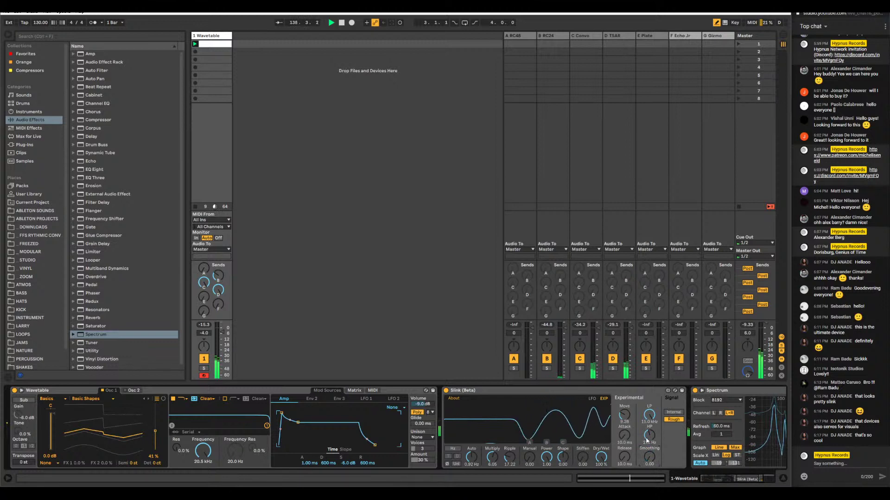
Audition Slink's experimental filters with HP at 5.56 kHz and LP at 11.6 kHz
drag(646, 440, 646, 436)
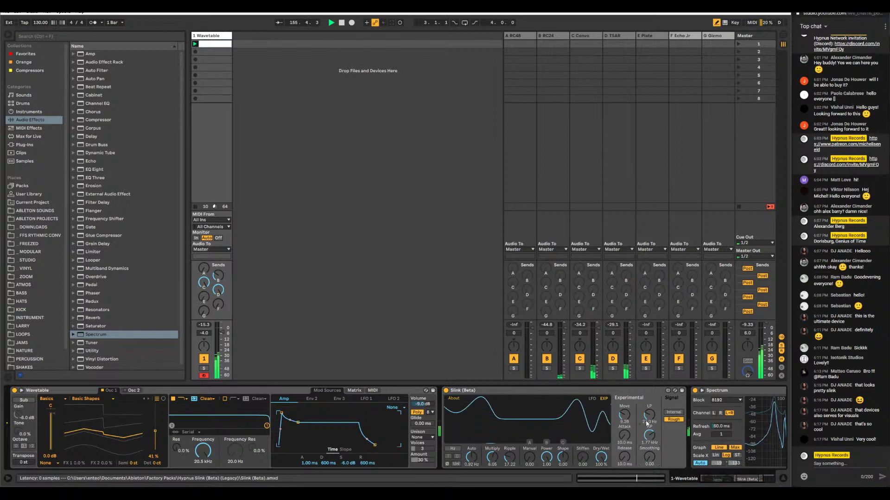
drag(647, 423, 649, 435)
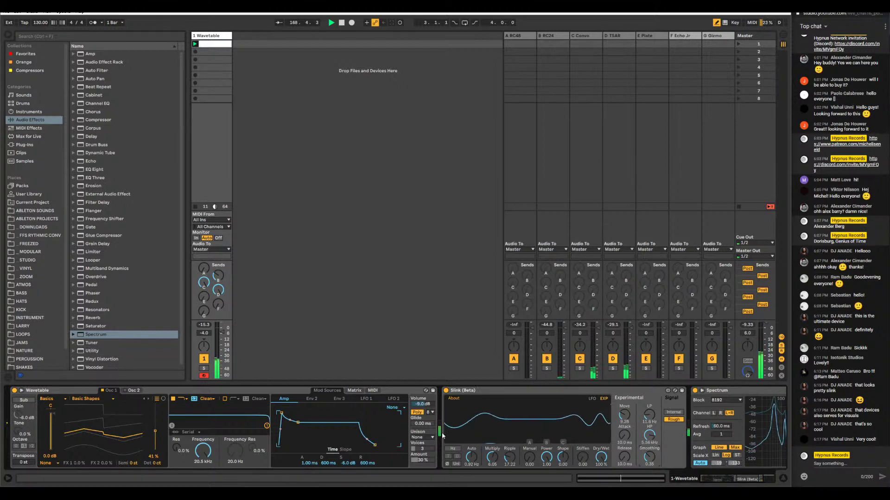
Try Slink's tempo-synced rate, return Auto to 0.72 Hz, and reset LP to 15.0 kHz, HP to 10.0 Hz and Smoothing to 0.00
click(453, 449)
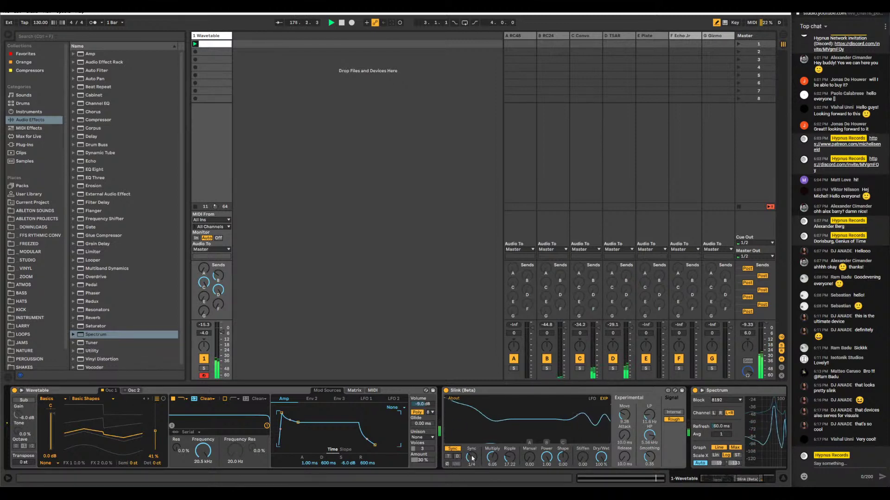
click(452, 449)
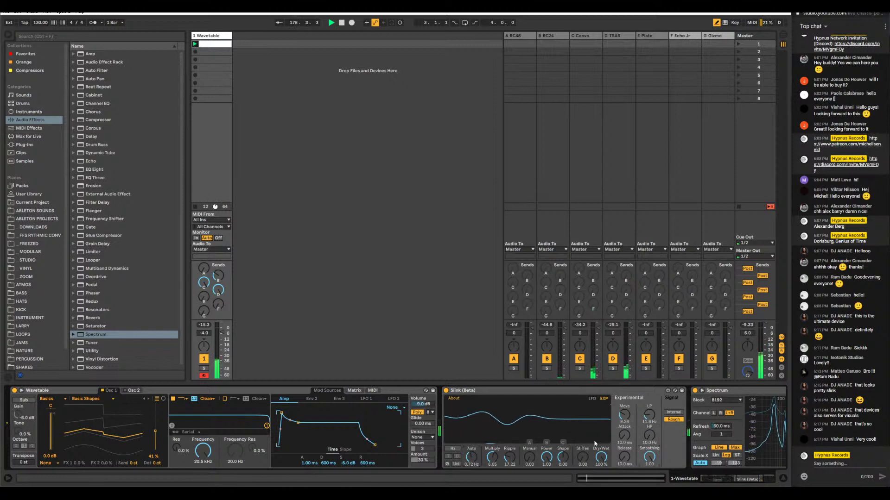
drag(649, 415, 649, 368)
drag(649, 456, 649, 472)
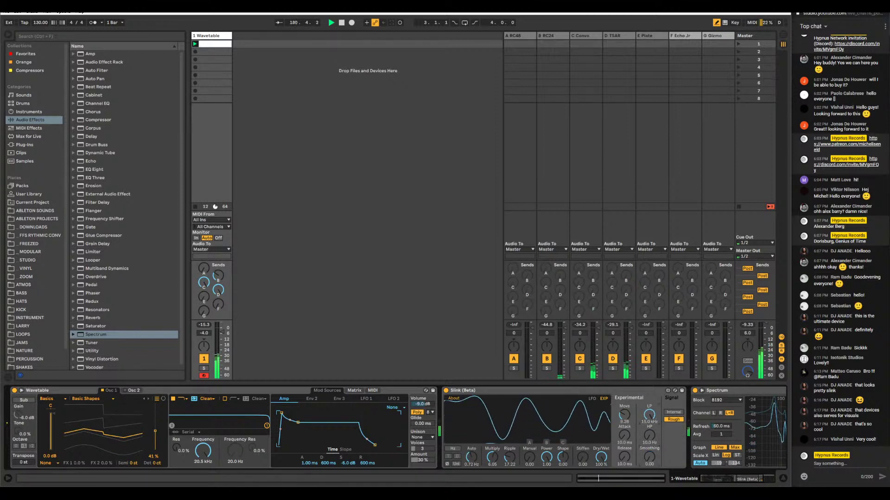
Toggle Slink's phase inversion (Ø) on and off repeatedly to compare its effect on the drone
click(448, 464)
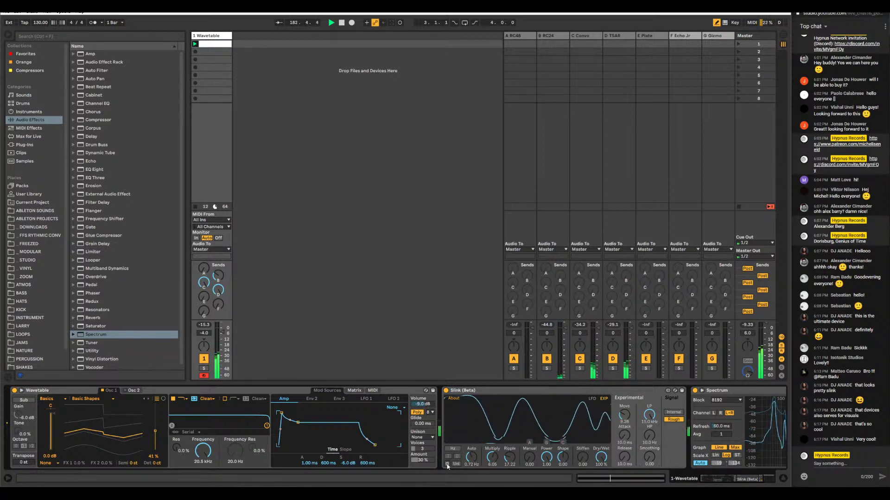
click(447, 464)
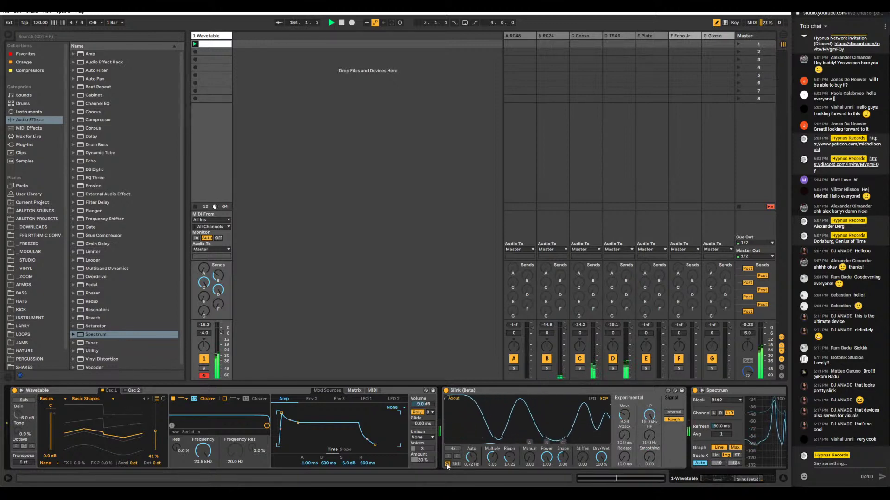
click(447, 464)
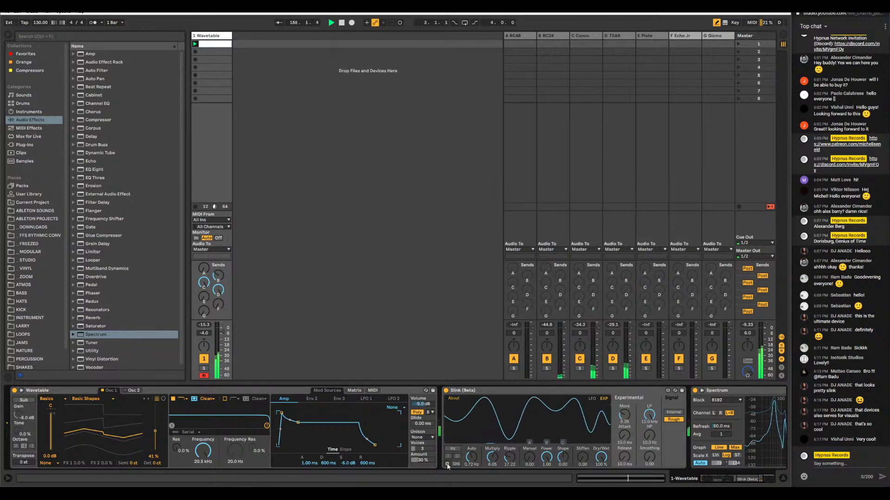
click(448, 464)
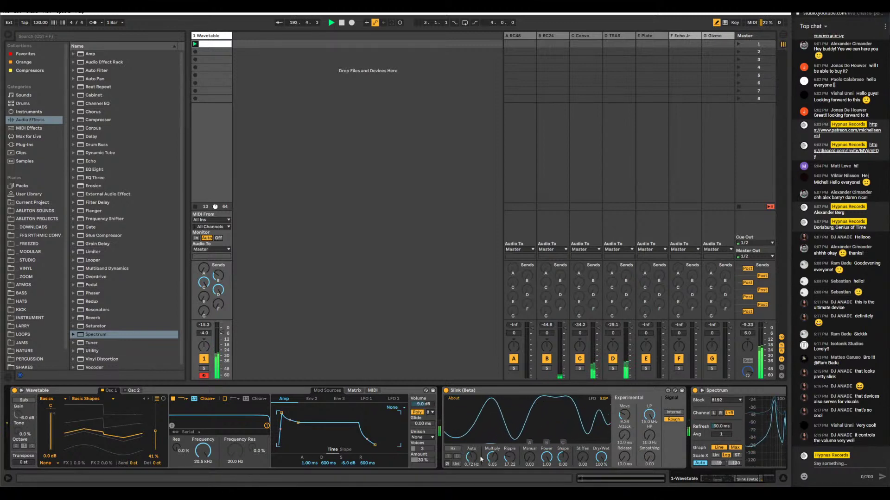
Switch Slink's Auto rate to bipolar, sweep it to -1.07 Hz, and set it to 0.00 Hz
click(454, 466)
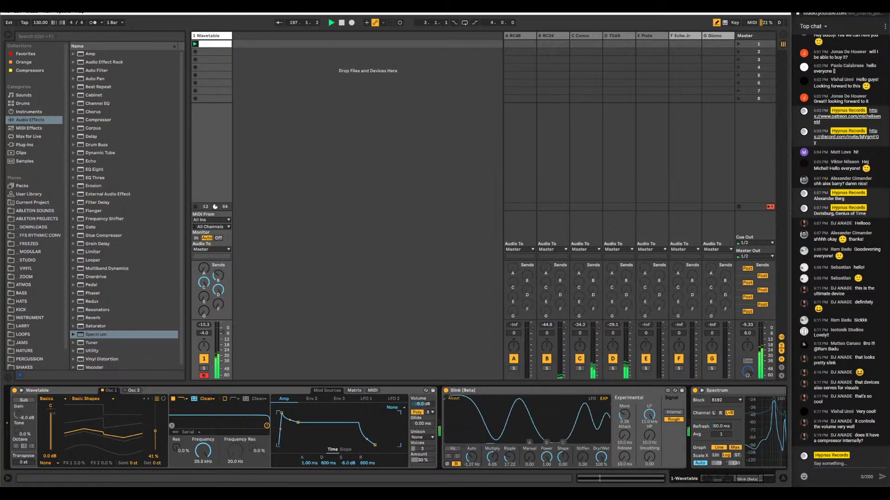
drag(471, 457, 472, 452)
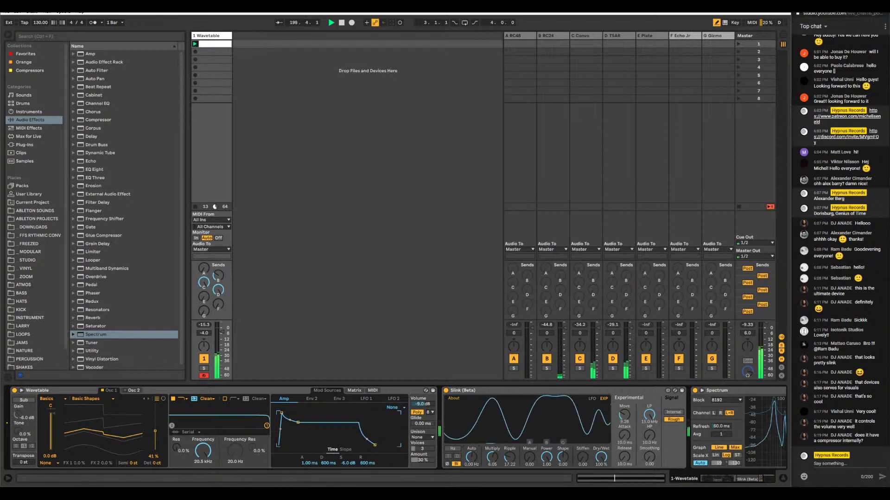
Stop playback, add The Spellbook.amxd from the Hypnus Records pack after Slink, and map its first slot to Slink's Auto
click(52, 194)
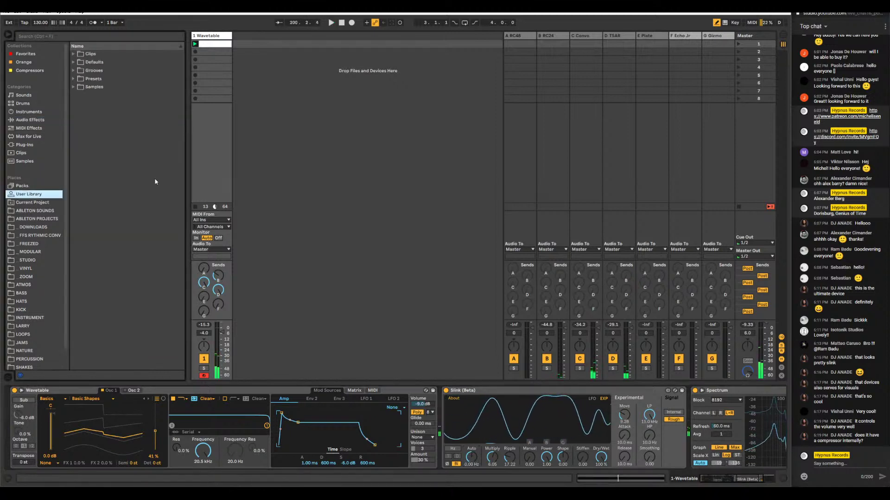
click(28, 185)
click(77, 96)
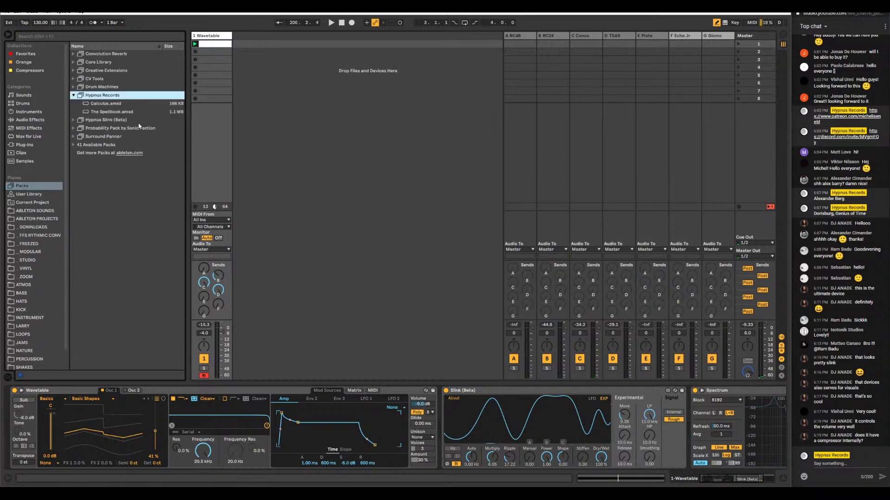
click(113, 113)
drag(682, 422, 700, 433)
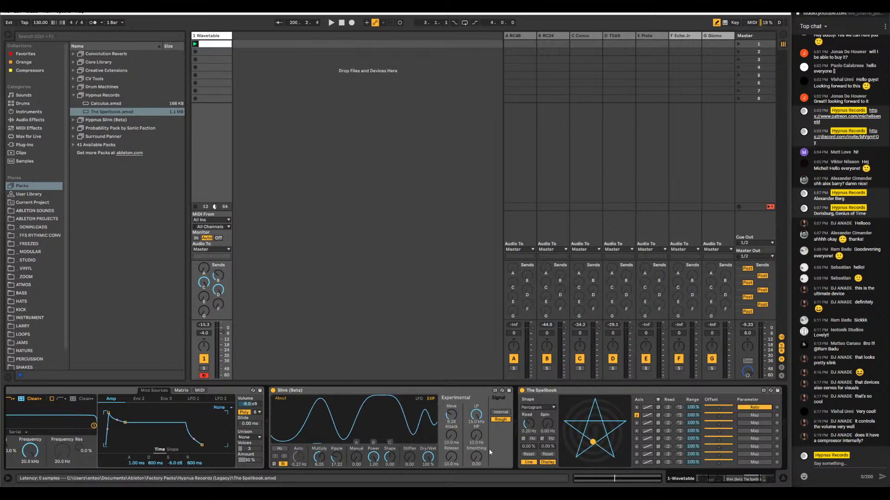
Set the Range of The Spellbook's Auto mapping to 23.6% and audition the modulation with playback running
drag(689, 409, 689, 445)
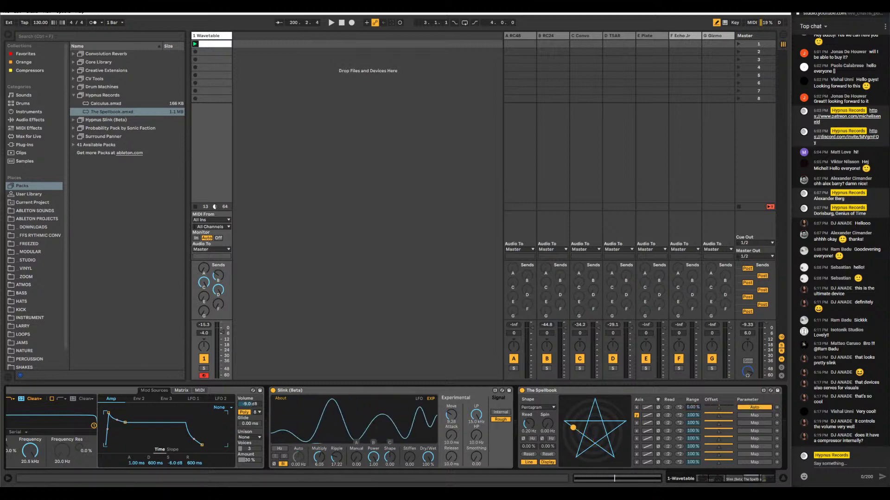
drag(693, 408, 693, 393)
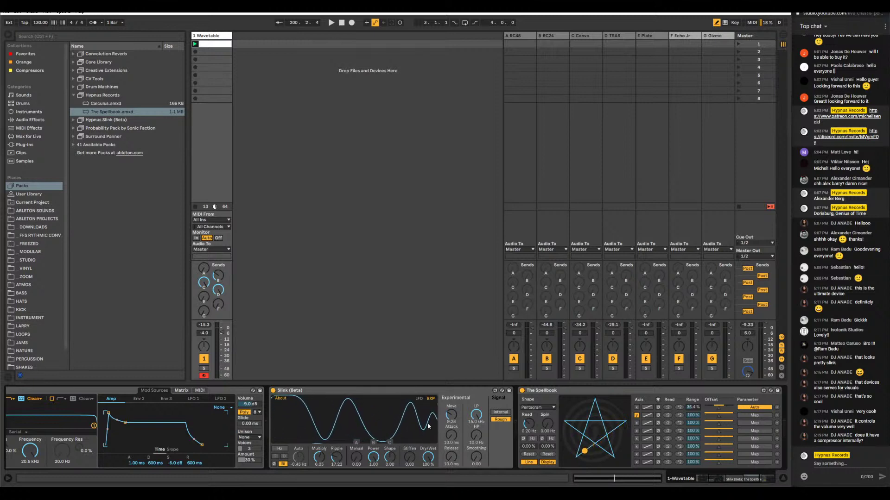
key(space)
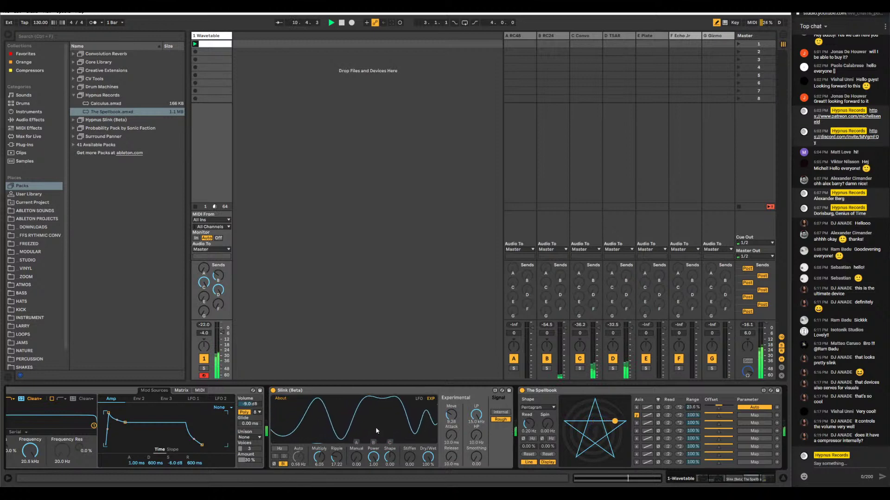
key(space)
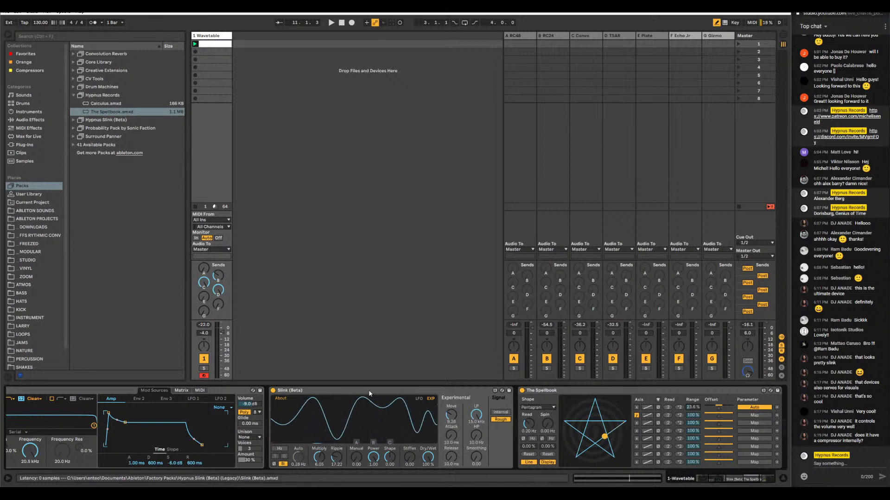
key(space)
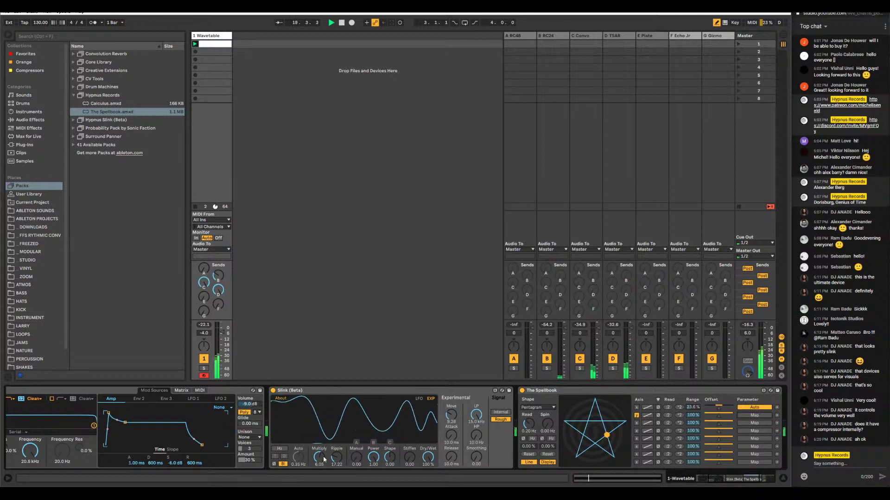
Map The Spellbook's second slot to Slink's Multiply with a Range of 71.7%, and switch its Read mode
click(755, 415)
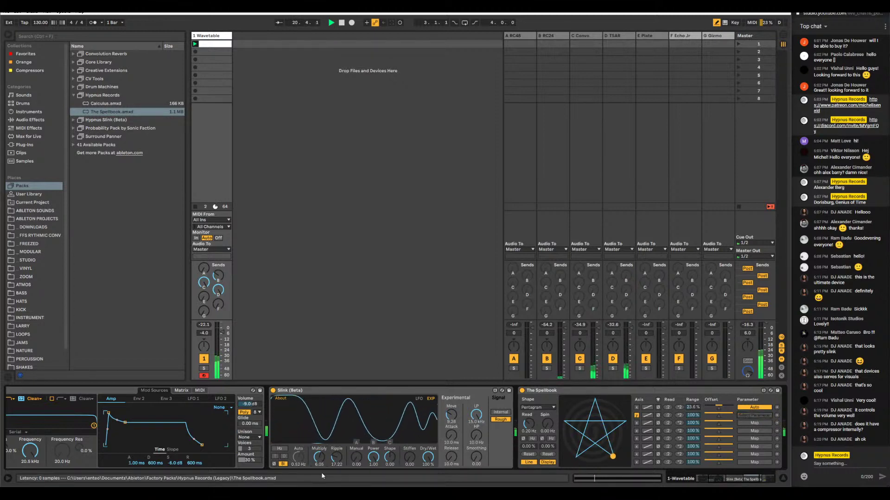
click(319, 458)
click(668, 416)
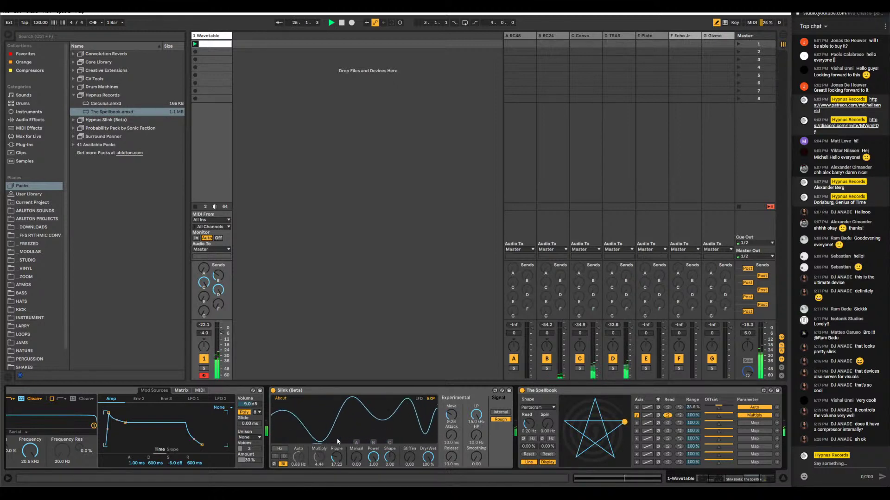
drag(692, 416, 692, 430)
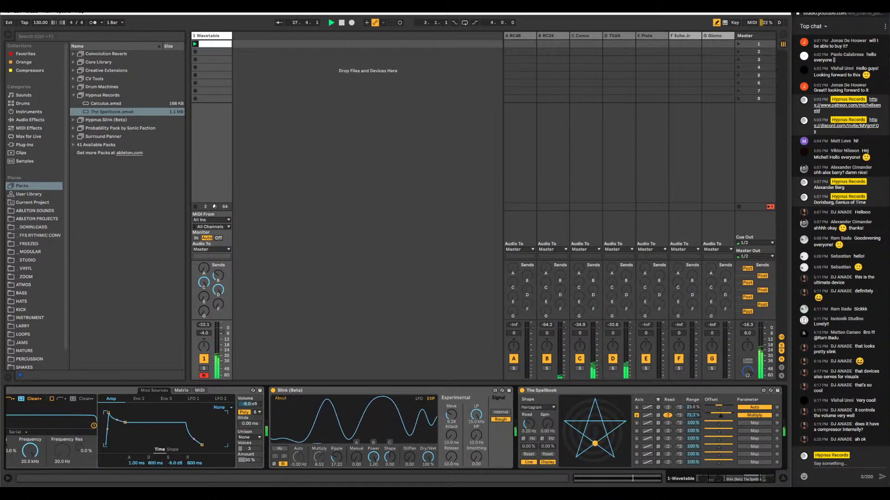
click(678, 415)
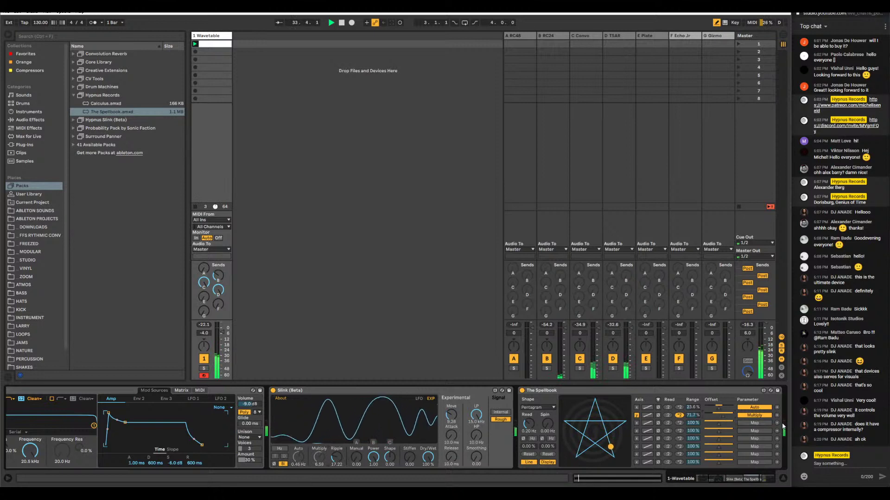
Map The Spellbook's third slot to Slink's Ripple with a Range of 30.7% and switch the slot to the V-shaped curve
click(755, 423)
click(337, 458)
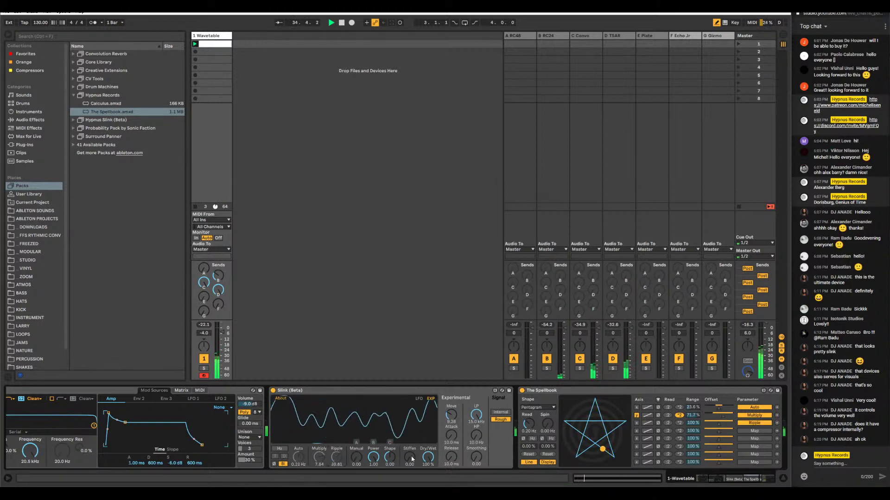
drag(693, 423, 693, 440)
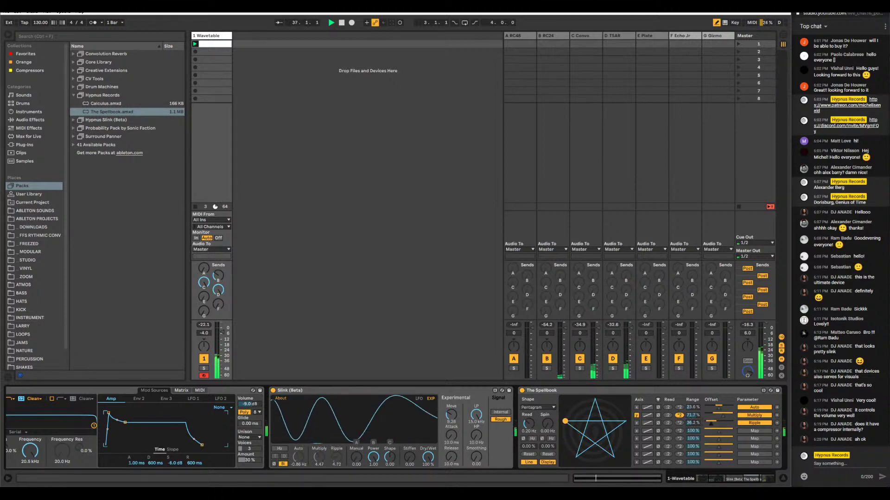
drag(692, 427, 684, 429)
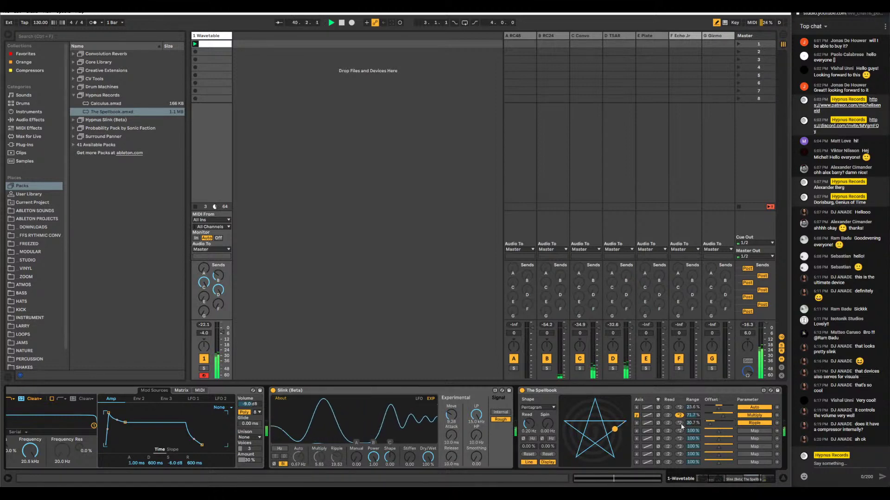
click(649, 424)
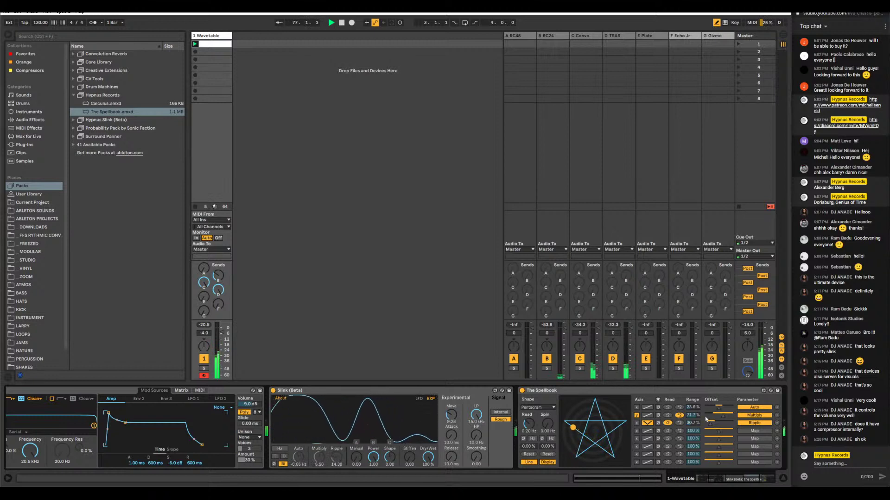
Change The Spellbook's Shape to Valknut and set its Spin to 0.05 Hz
click(536, 407)
click(541, 456)
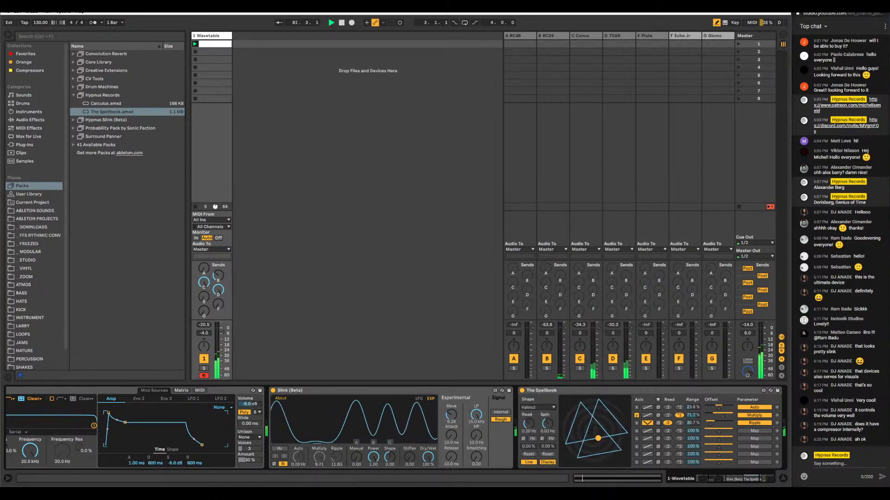
drag(551, 425, 551, 422)
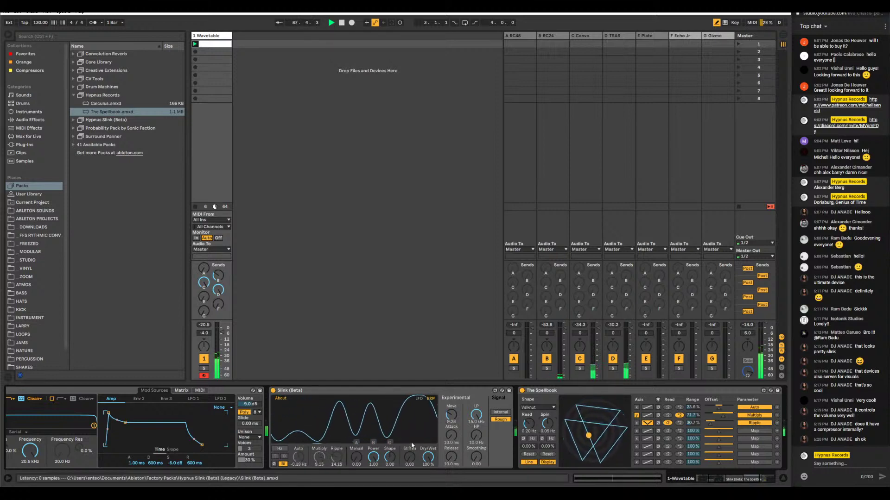
Show Slink's LFO section, set LFO 1 to a Sine wave modulating target A with Range 100%, and adjust LFO 2
click(419, 398)
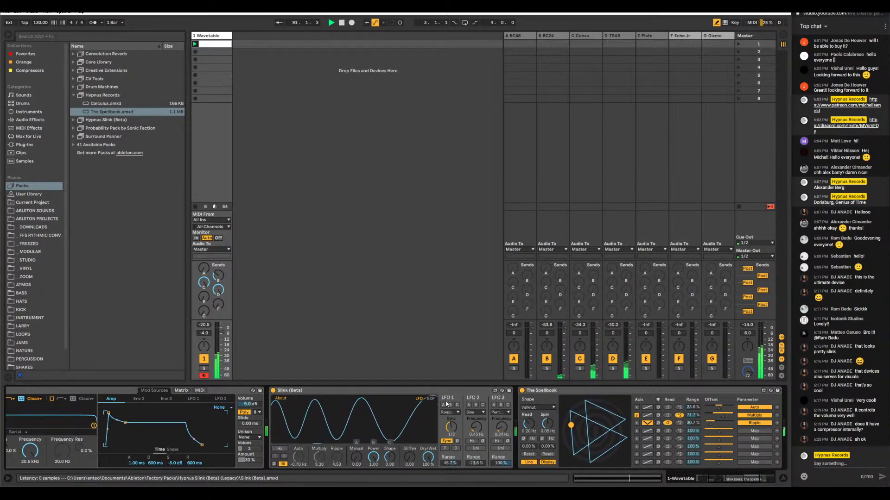
click(448, 413)
click(454, 423)
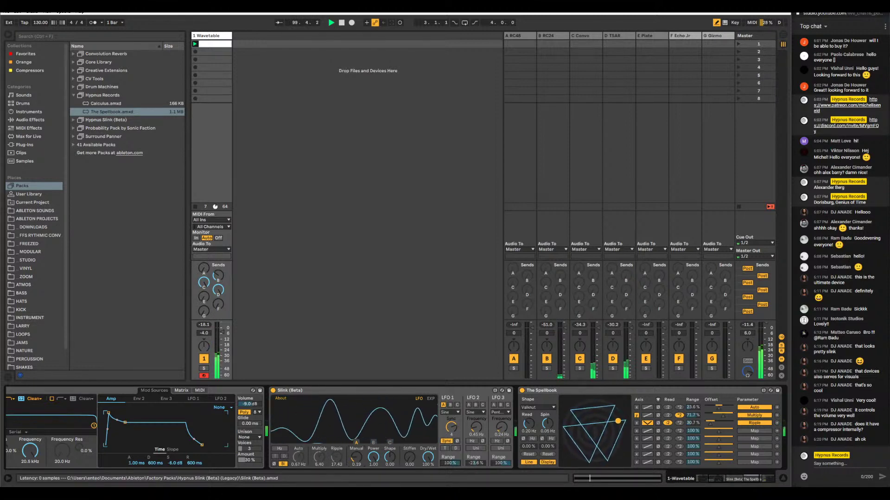
click(475, 411)
click(479, 430)
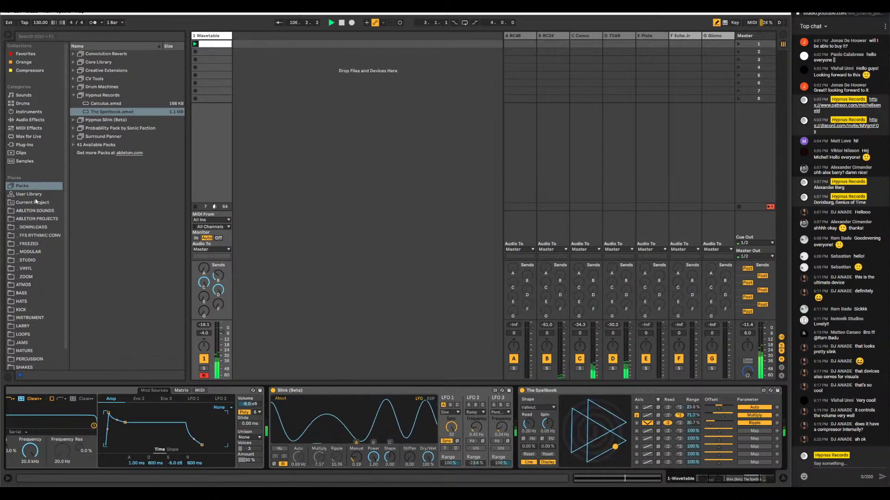
Try CV Envelope Follower.amxd from the CV Tools pack's CV Modulation folder after Slink, and remove it from the chain
click(29, 144)
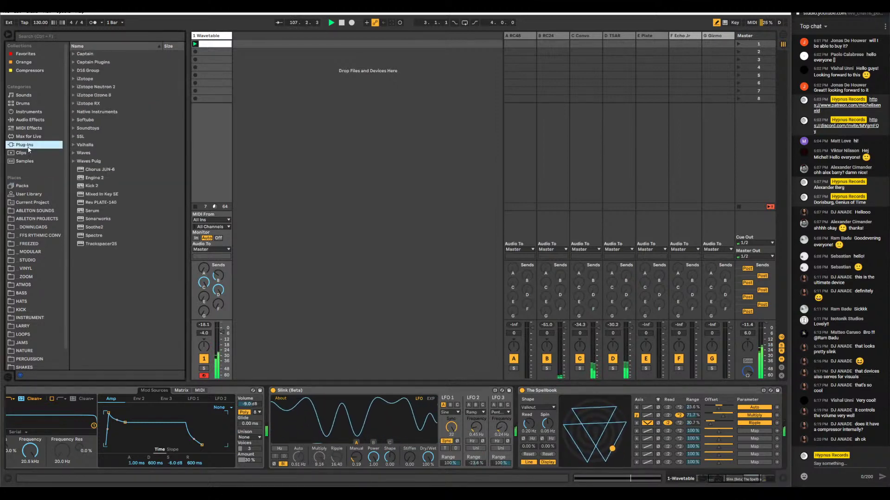
click(22, 186)
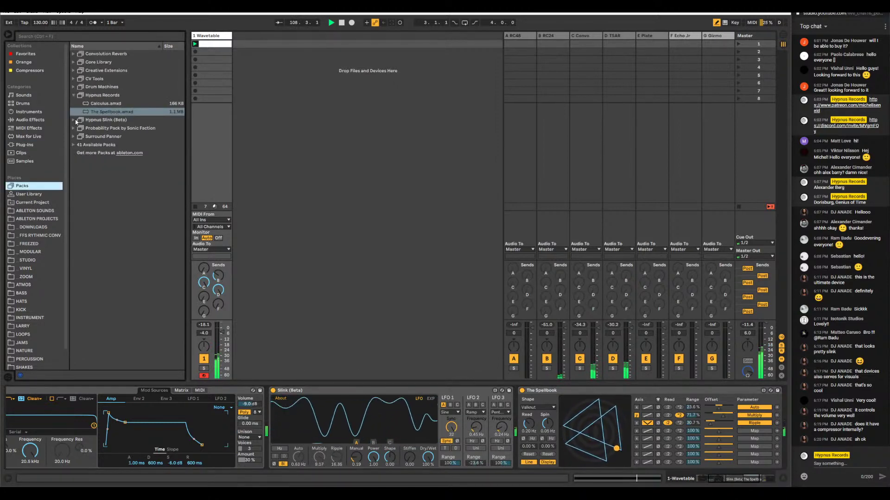
click(74, 79)
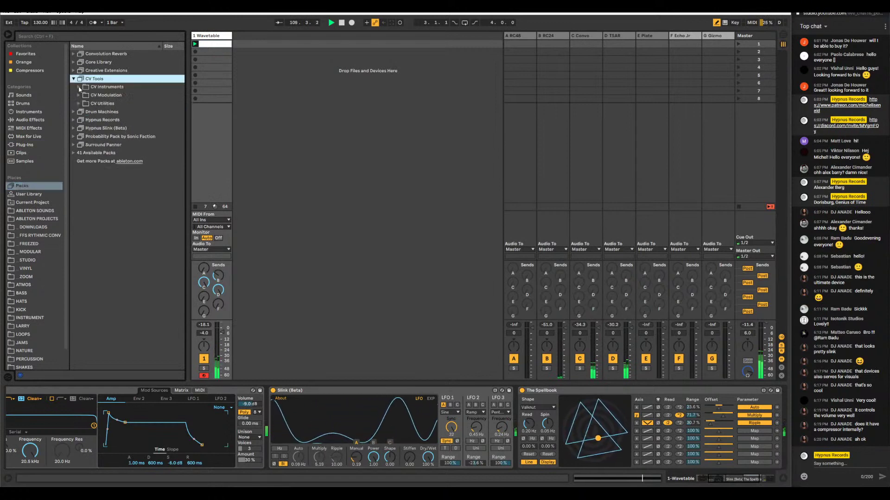
click(80, 104)
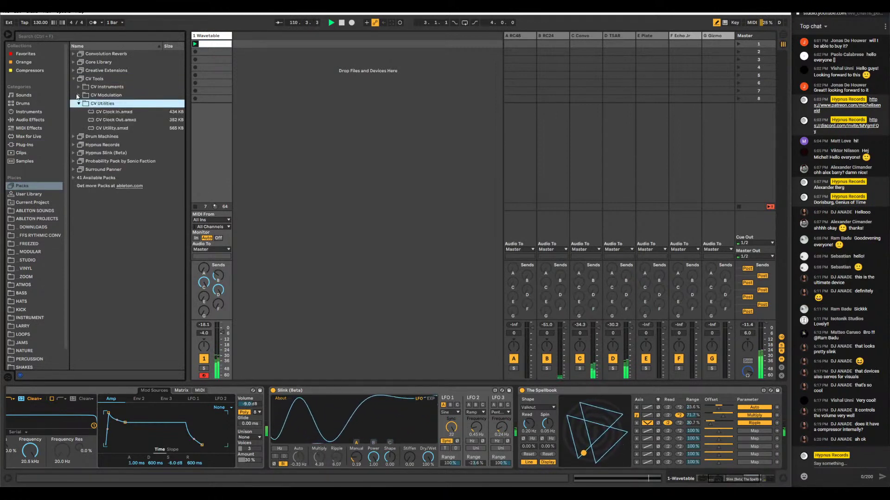
click(79, 95)
drag(104, 103, 532, 396)
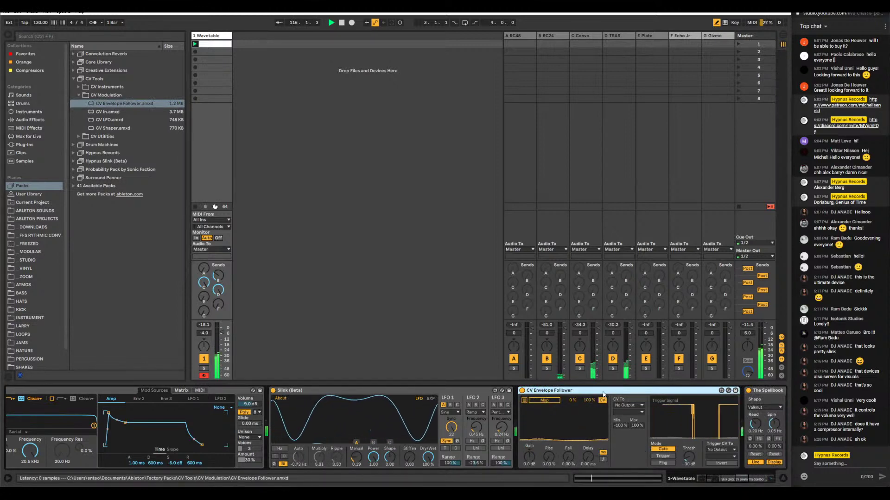
key(Delete)
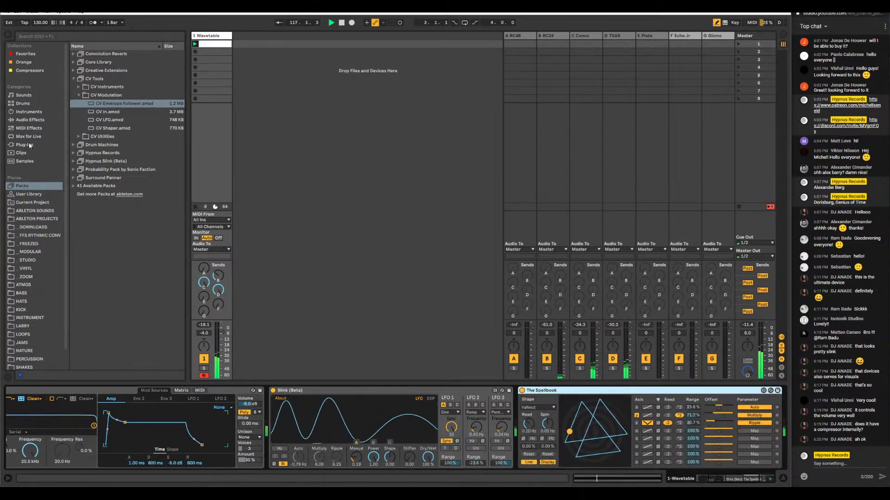
Add CV Shaper.amxd from the CV Tools pack between Slink and The Spellbook, and map it to Slink's Power
click(24, 127)
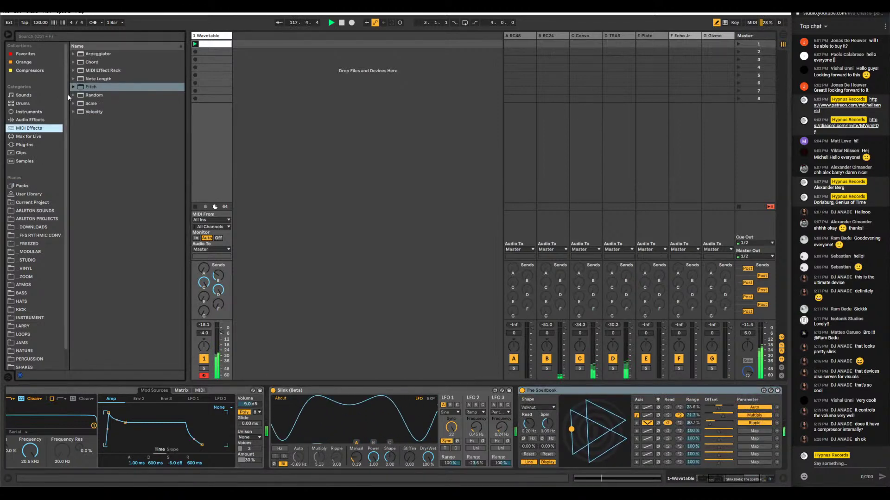
click(73, 69)
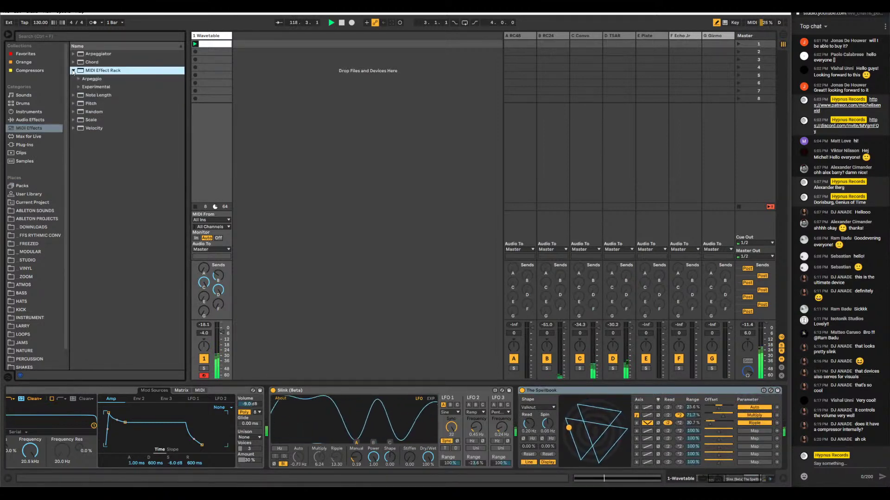
click(22, 185)
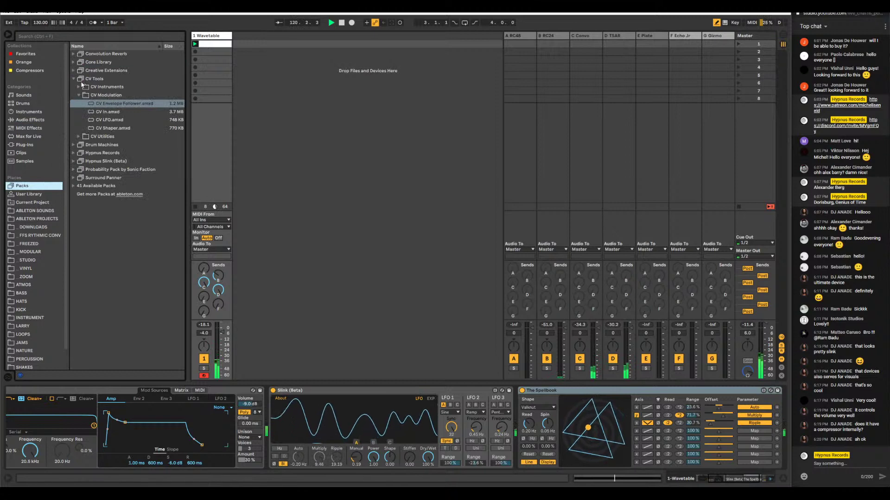
drag(110, 129, 516, 427)
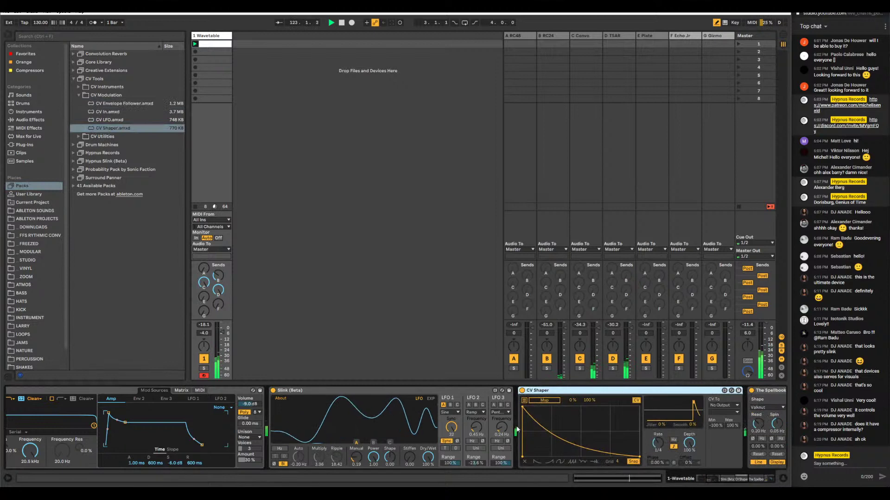
click(549, 403)
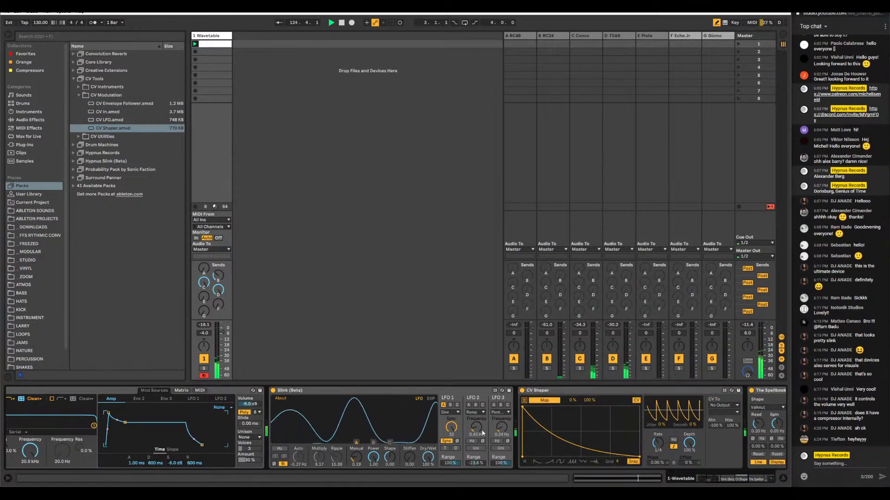
click(372, 457)
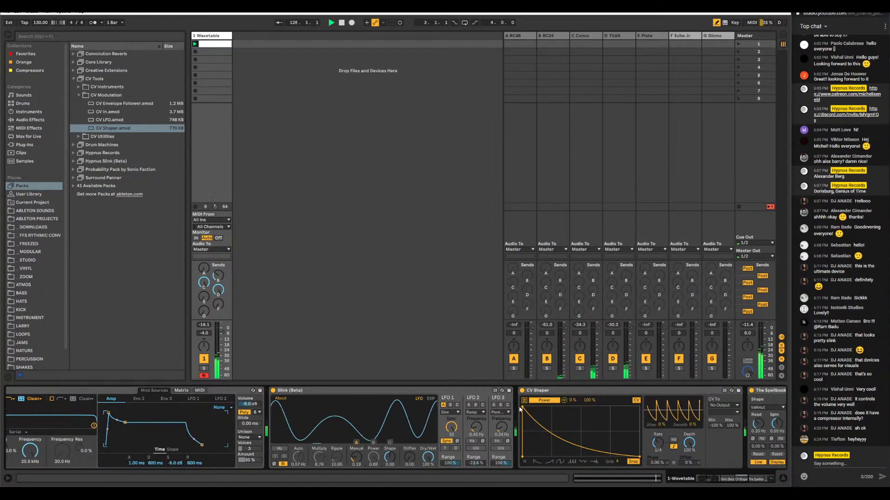
Draw a two-peak curve in CV Shaper, with a tall first peak and a lower second one, and set its Rate to 1/2
drag(524, 409, 551, 407)
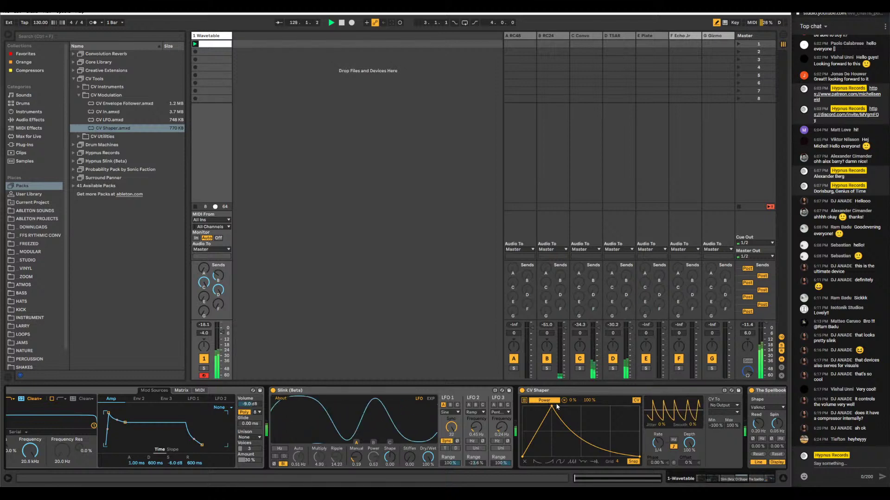
drag(657, 442, 657, 439)
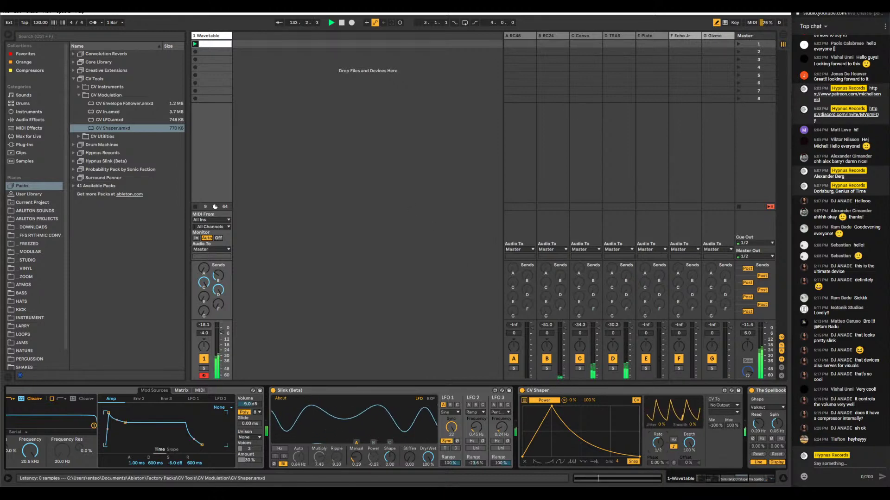
click(582, 436)
drag(584, 437, 552, 431)
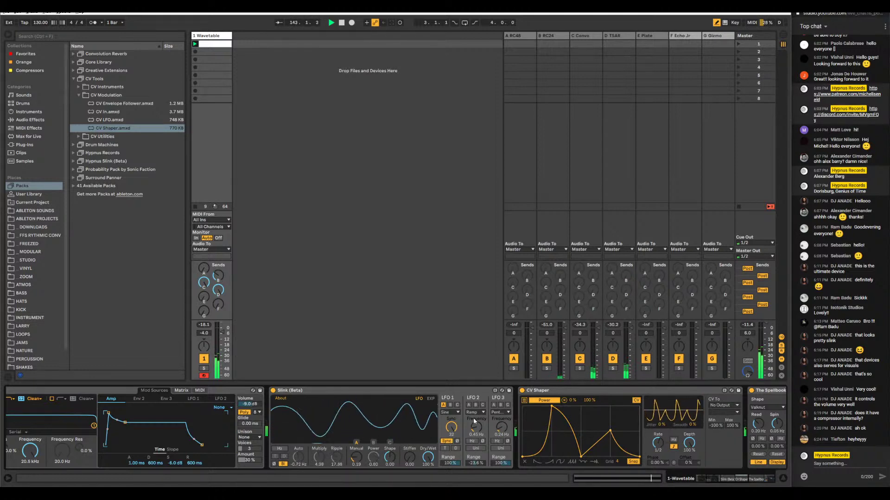
Move the second peak of CV Shaper's curve to the end at full height and set the Rate to 2
click(745, 482)
drag(745, 482, 709, 479)
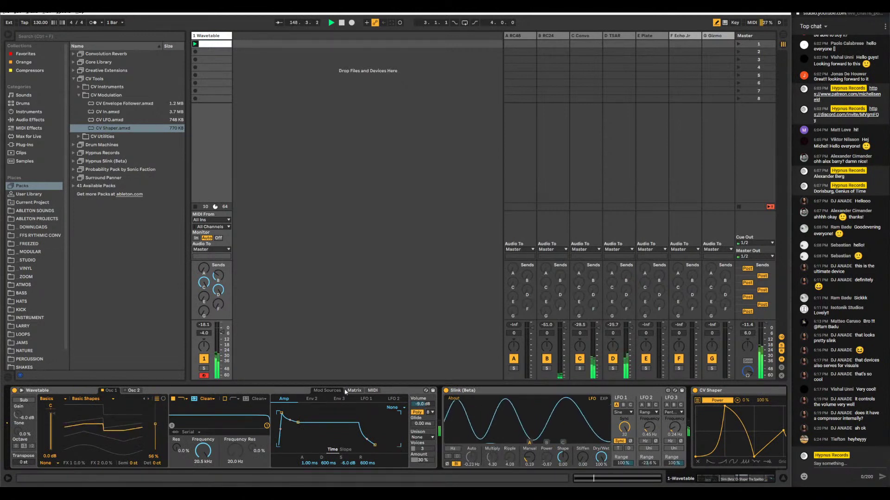
scroll(664, 465, right, 6)
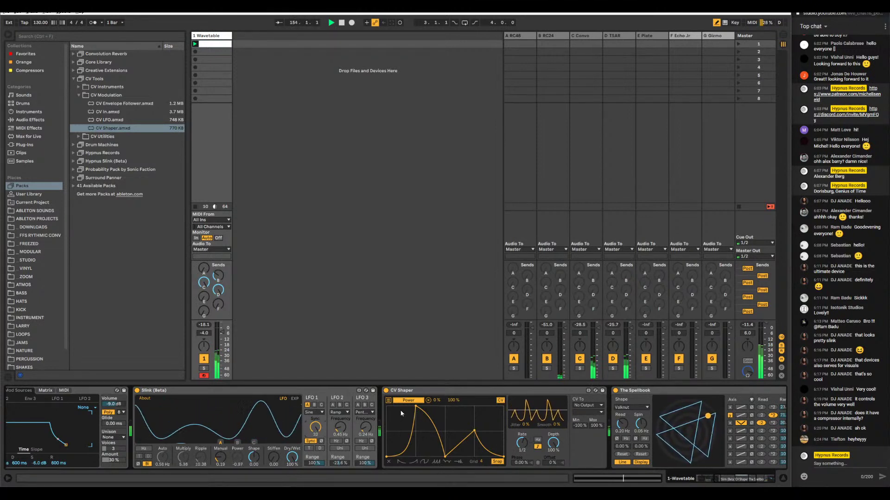
drag(475, 431, 503, 402)
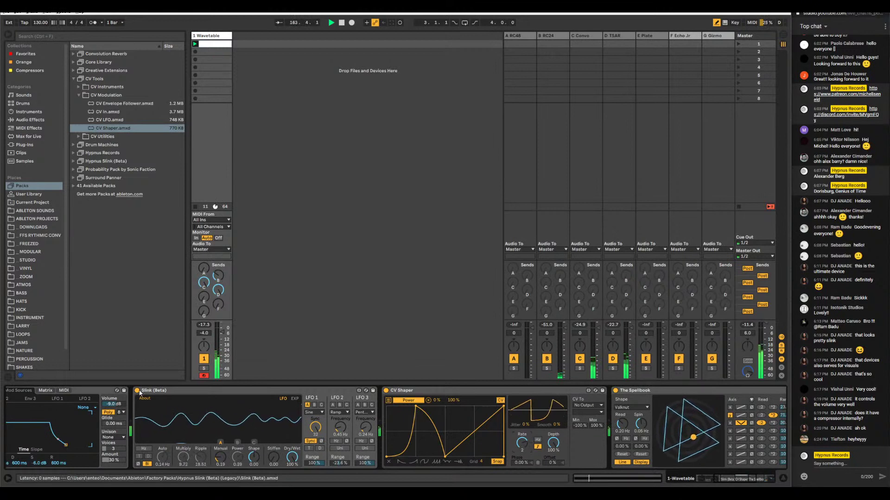
Compare the drone with Slink bypassed and re-enabled, and reduce The Spellbook's Auto Range to 7.09% and Slink's LFO 1 Range to 35.6%
click(137, 391)
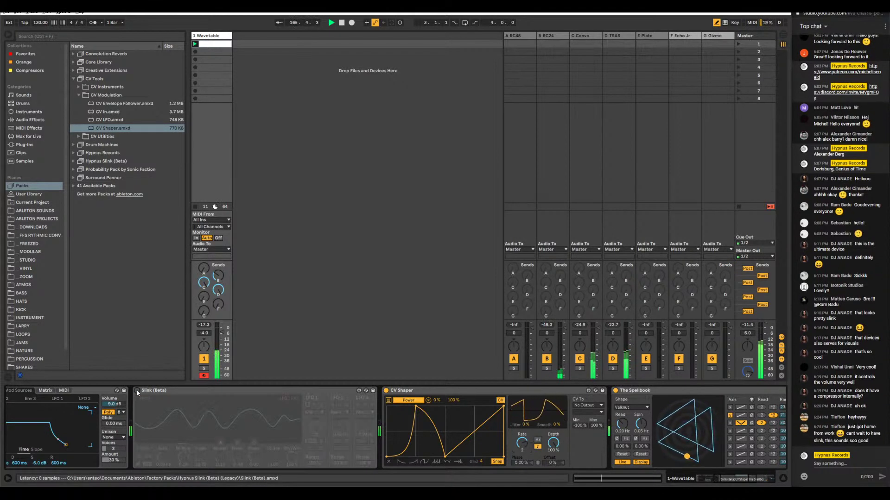
click(137, 391)
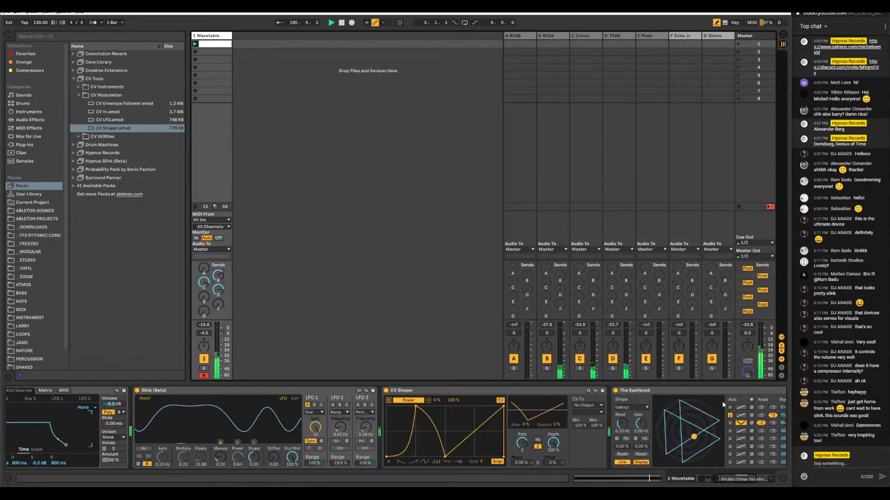
double_click(519, 391)
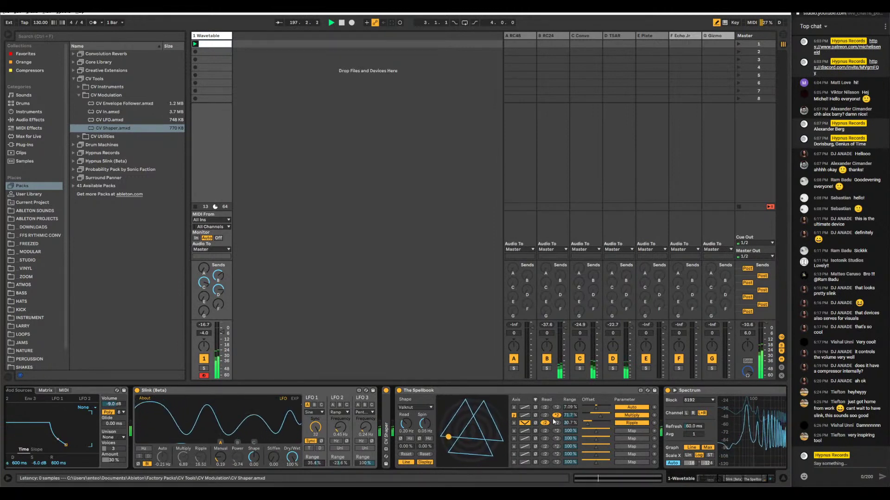
Reset CV Shaper to the decaying preset at Rate 1/4, and reshape it into a curved rise peaking three quarters across before falling
double_click(387, 416)
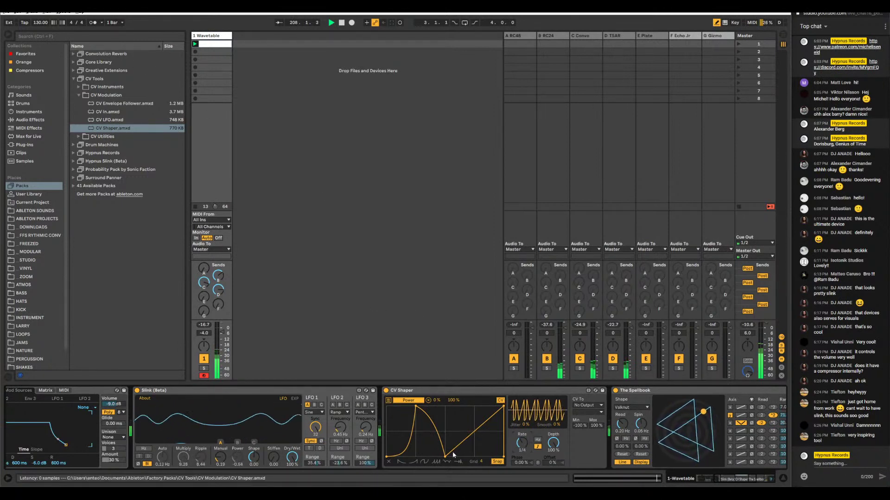
click(400, 461)
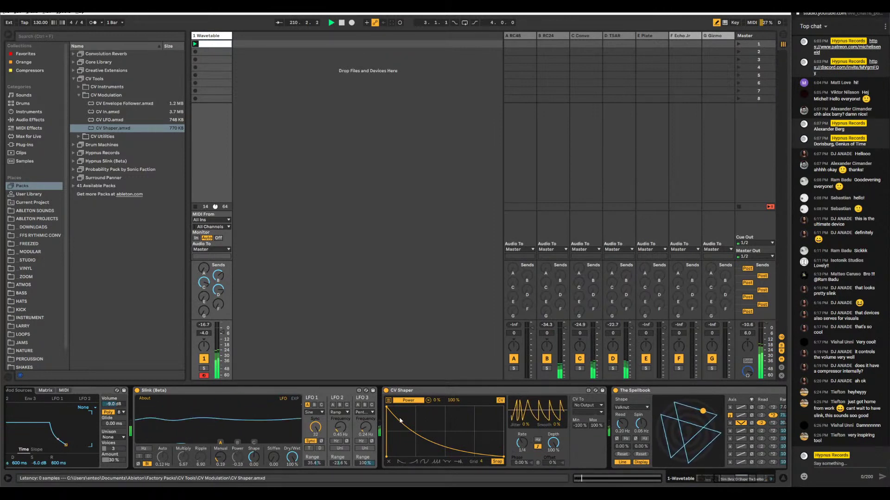
drag(386, 410, 441, 407)
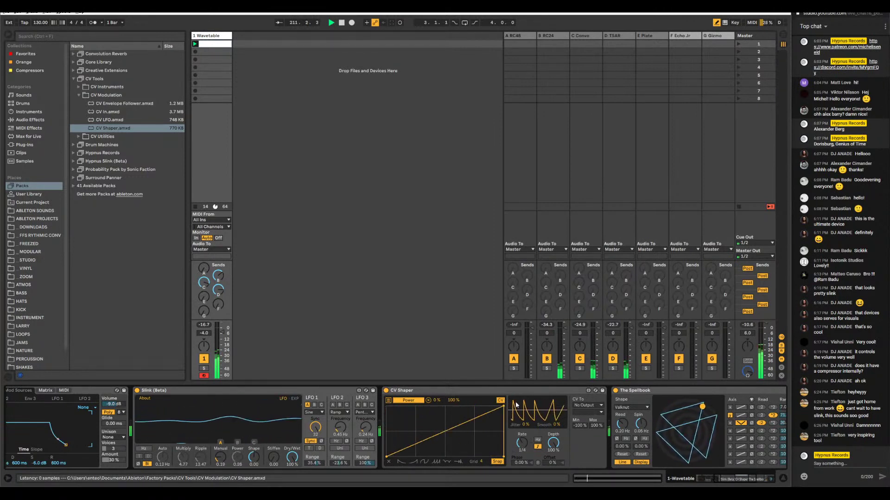
drag(490, 416, 459, 429)
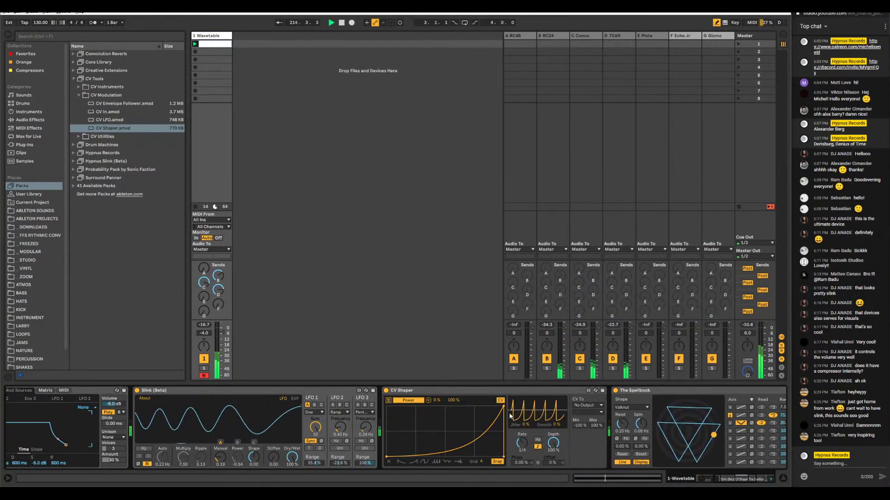
drag(505, 407, 479, 405)
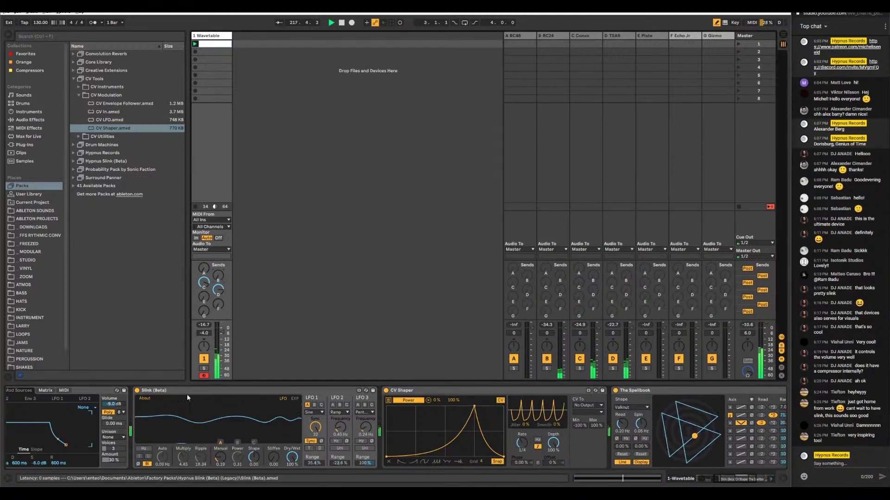
Switch Wavetable's first filter to high-pass and set its Frequency to about 172 Hz
click(701, 480)
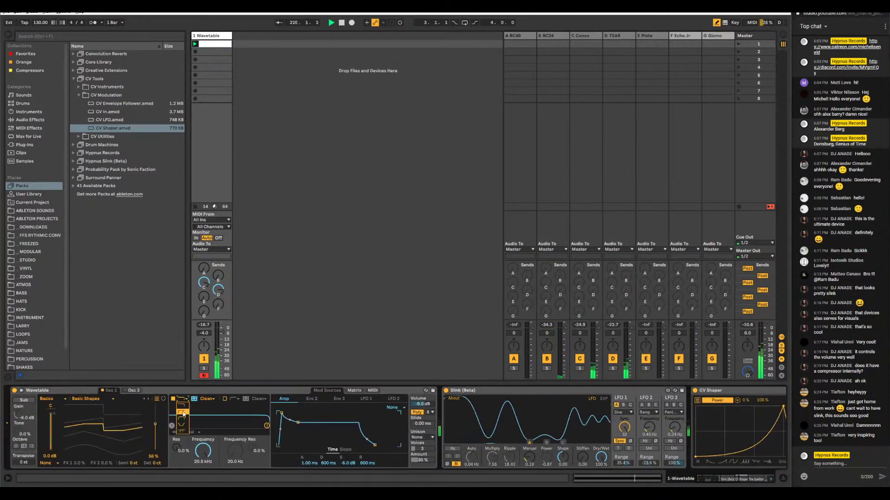
click(178, 404)
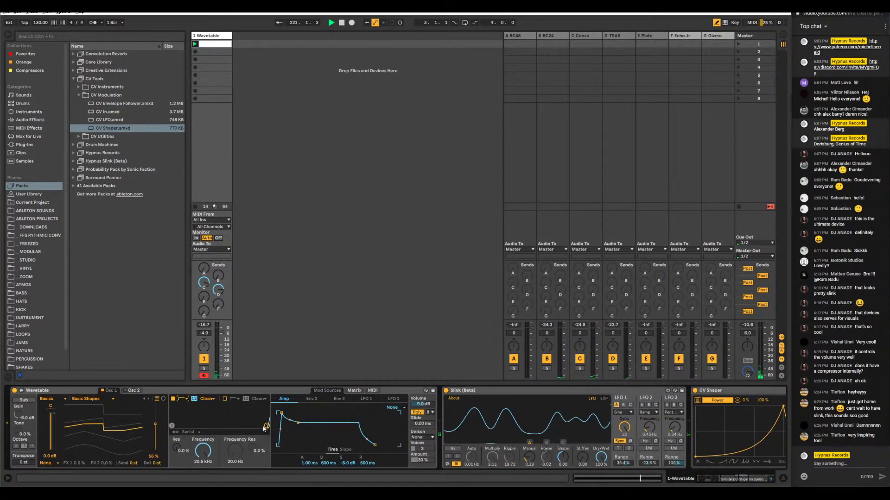
drag(202, 450, 203, 477)
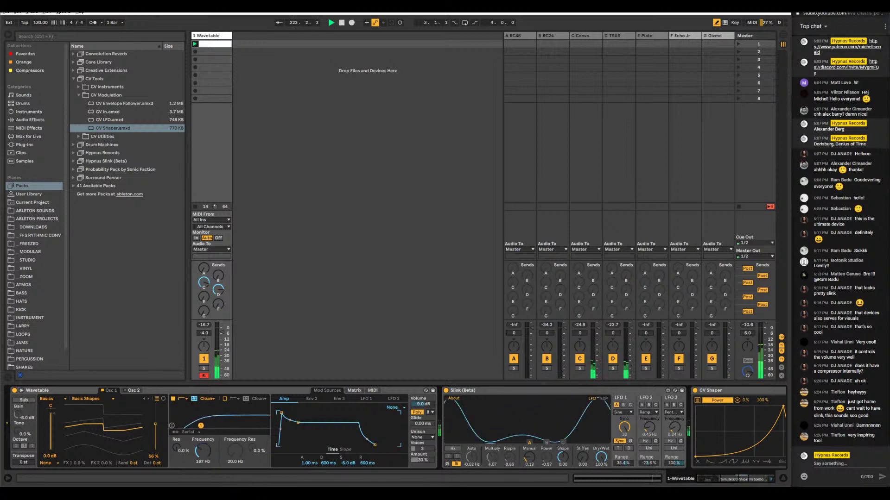
drag(721, 479, 741, 478)
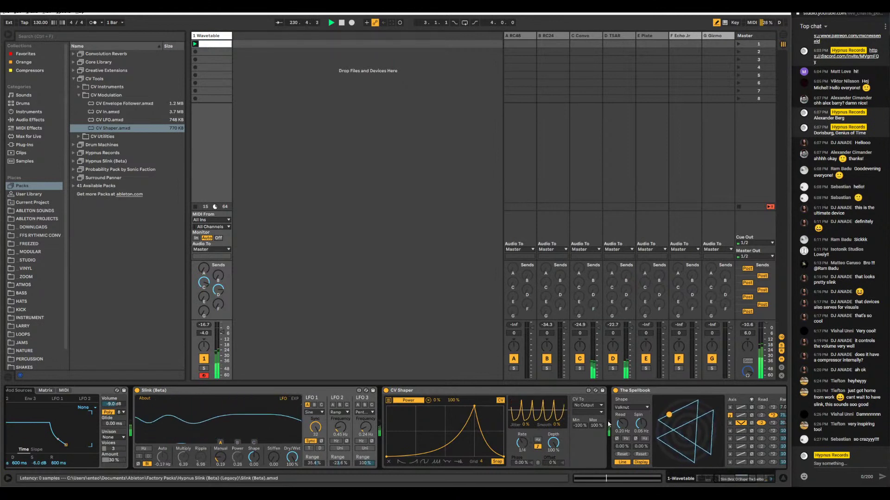
Reduce The Spellbook's Multiply Range to 37.8%, and also assign Slink's LFO 1 to C with its Range at -71.7%
click(754, 480)
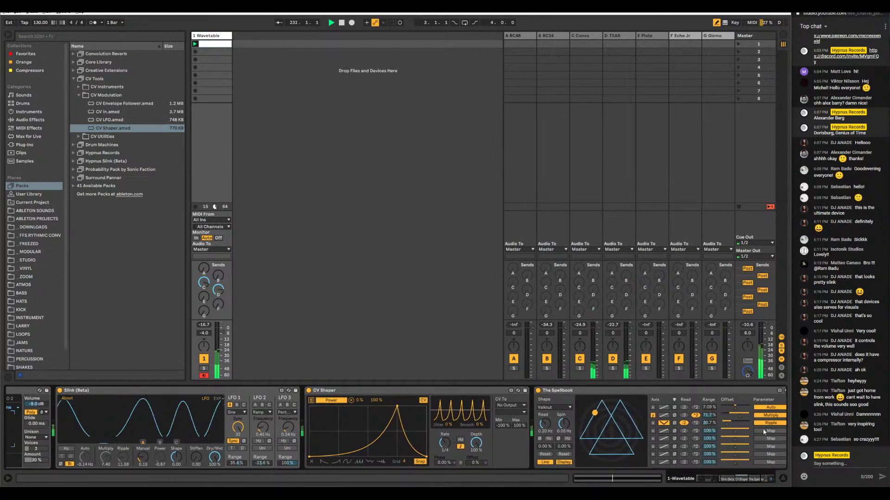
click(753, 481)
drag(753, 481, 746, 477)
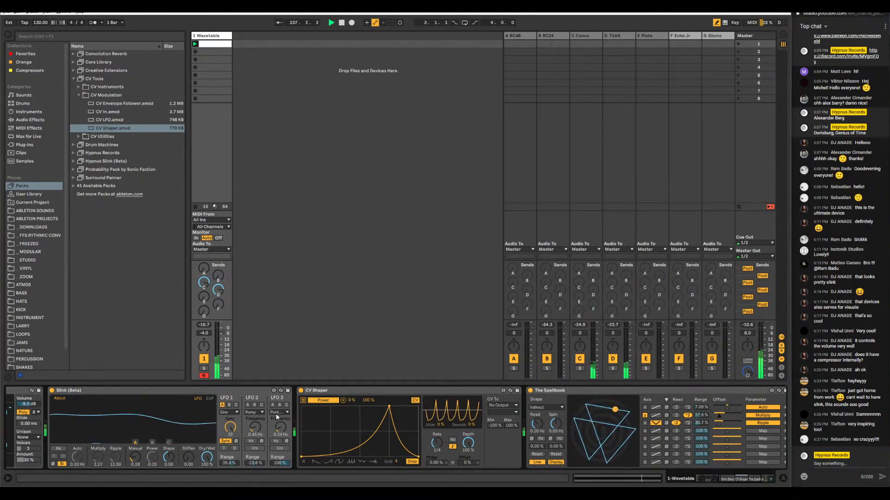
click(237, 405)
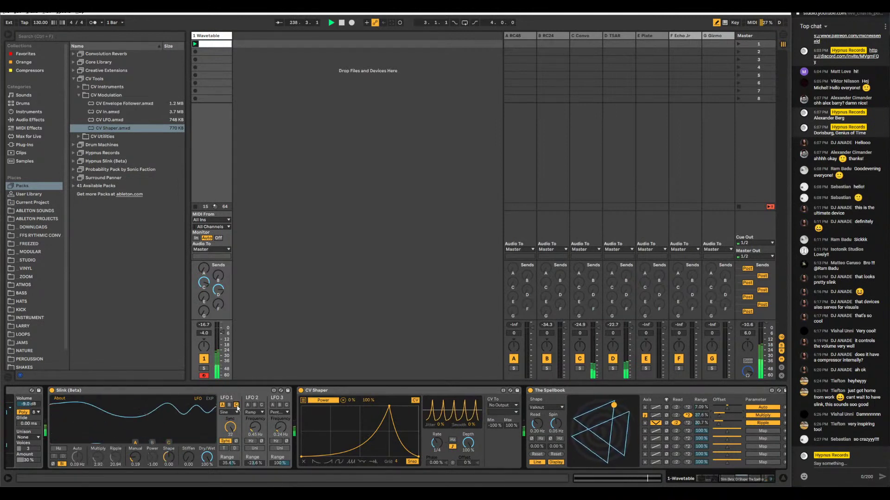
mouse_move(231, 463)
mouse_down()
mouse_move(232, 499)
mouse_move(236, 466)
mouse_up()
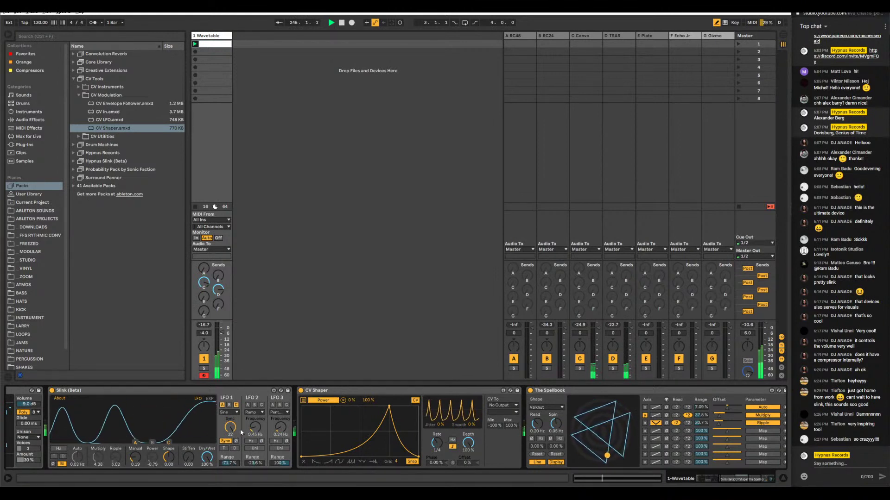
Delete CV Shaper from the device chain and map The Spellbook's fourth slot to Slink's Power
drag(437, 442, 437, 439)
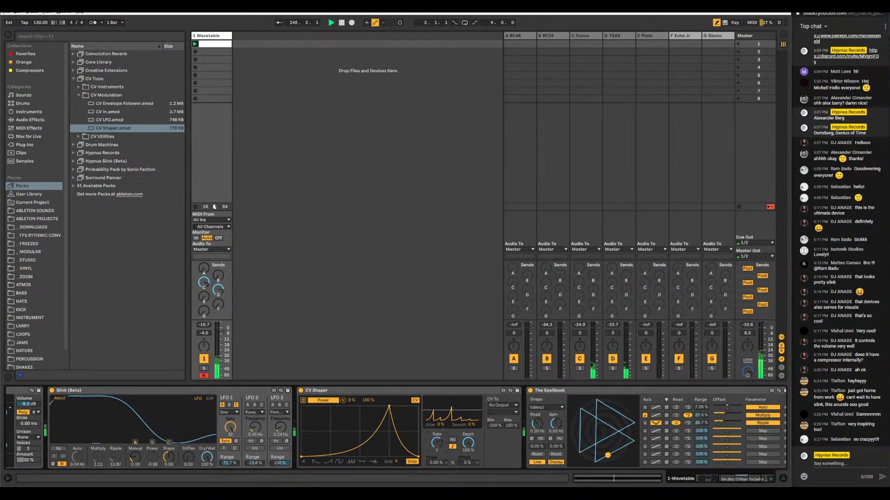
click(414, 396)
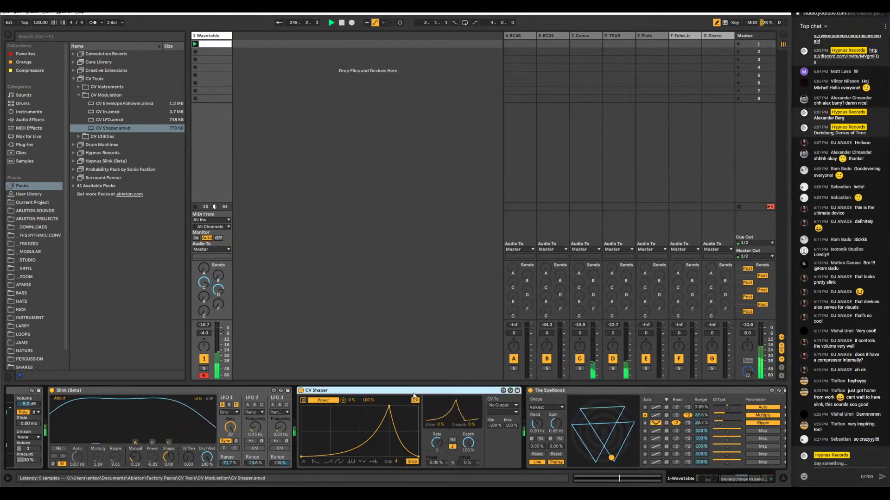
key(Delete)
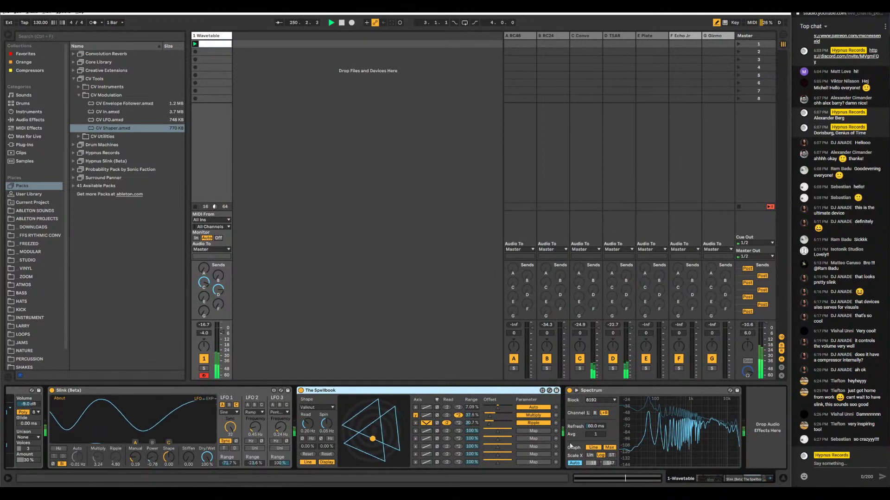
click(545, 431)
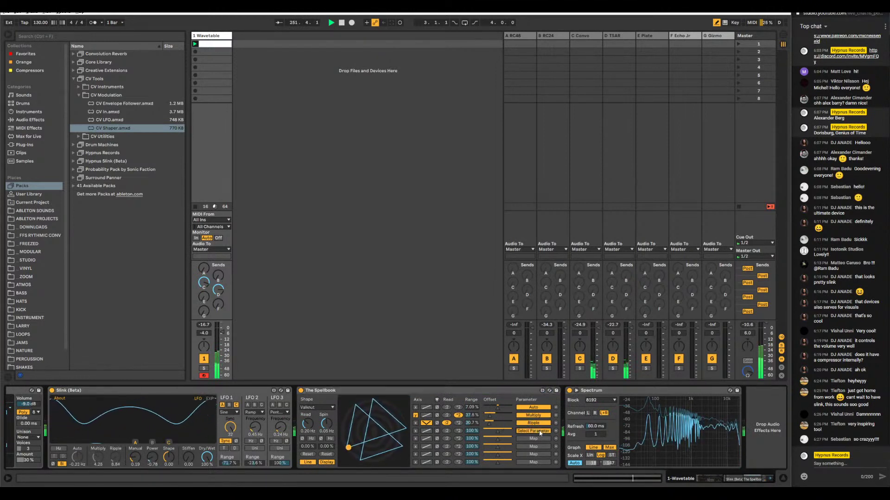
click(156, 460)
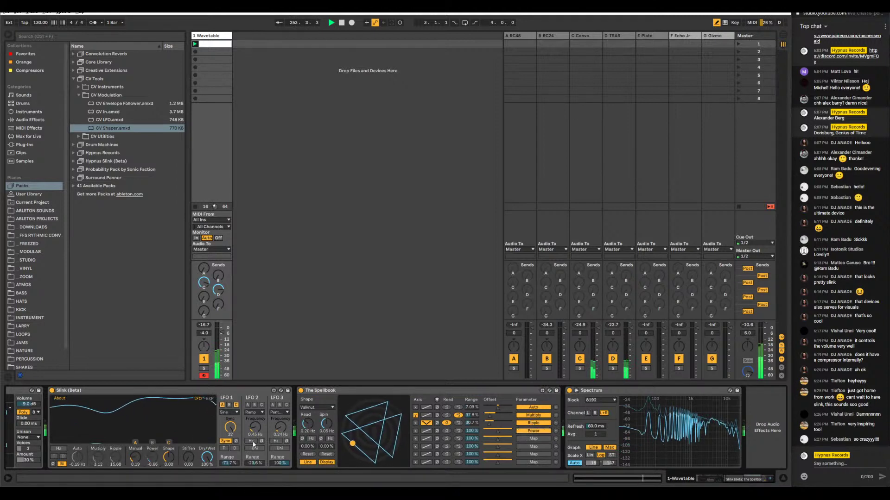
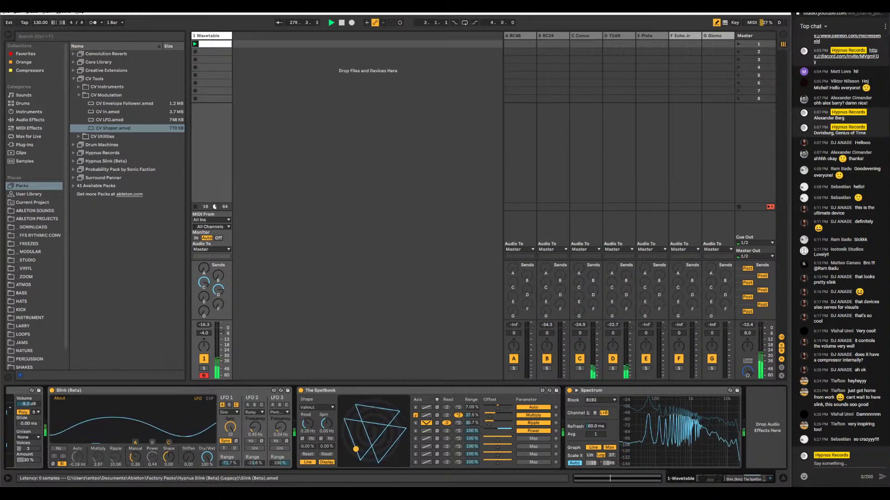
Show Slink's experimental settings and raise Move
click(210, 399)
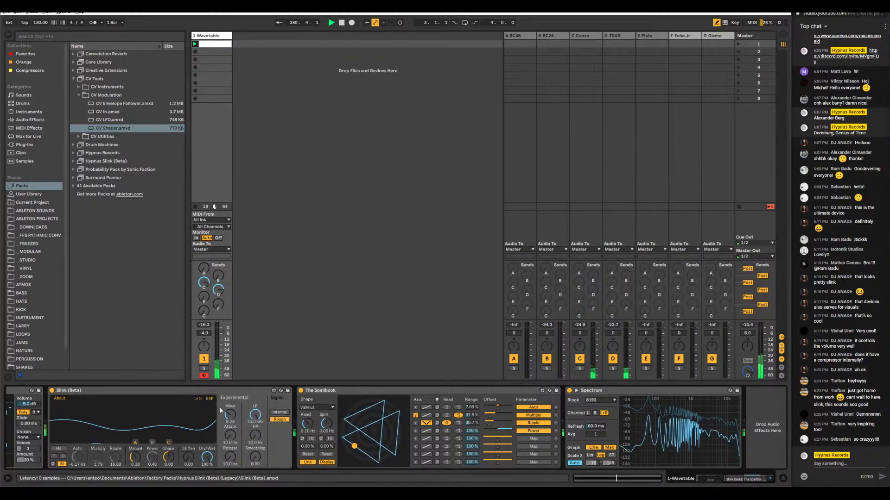
drag(230, 415, 230, 403)
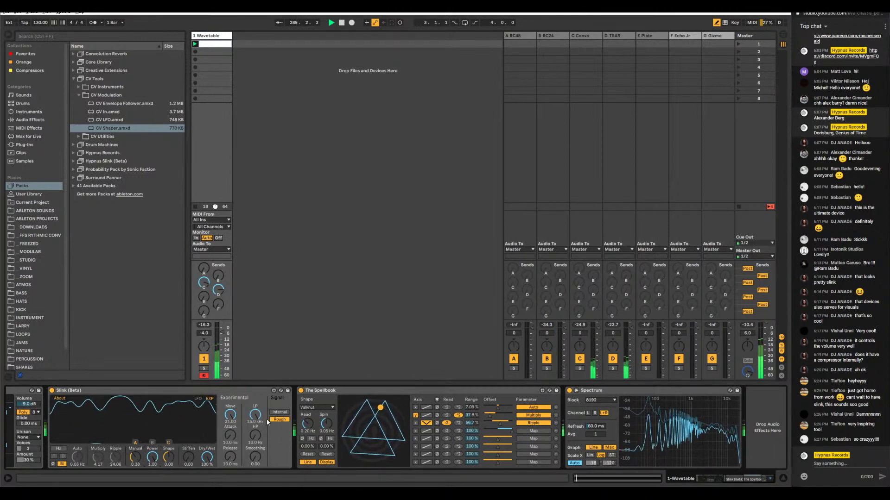
Set Slink's LFO 1 Range to -18.7% and The Spellbook's Ripple Range to about 66%
click(198, 398)
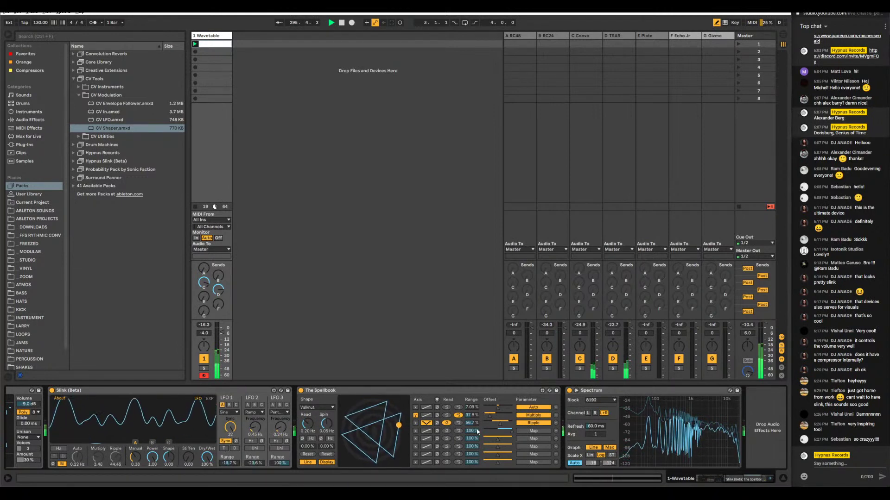
mouse_move(472, 423)
mouse_down()
mouse_move(471, 440)
mouse_move(487, 427)
mouse_up()
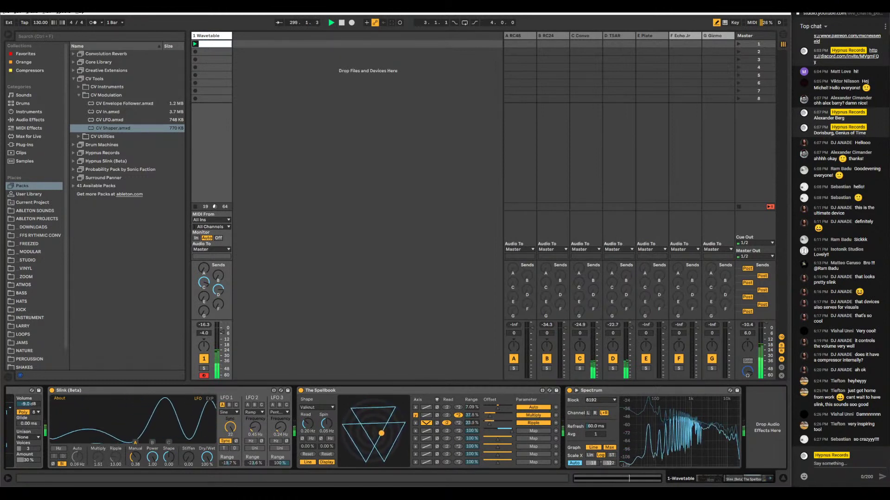
drag(469, 425, 468, 417)
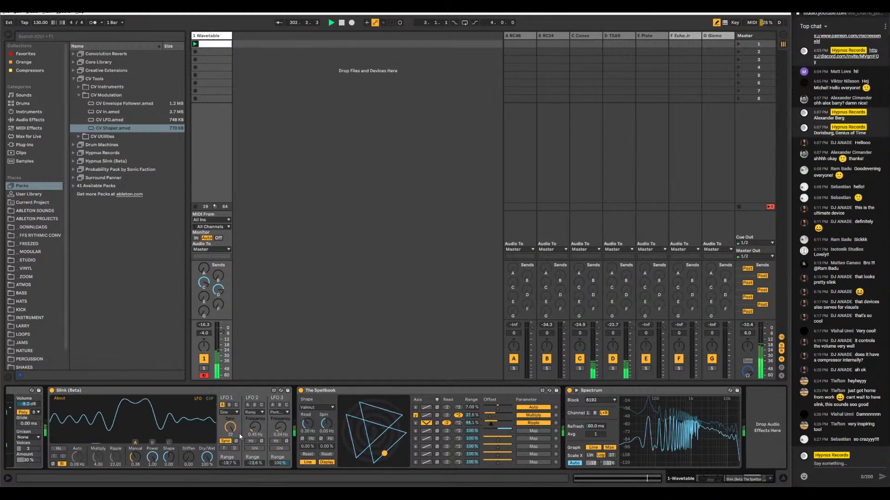
Map The Spellbook's fourth slot to Slink's experimental Move control and switch that slot's Read option
click(209, 399)
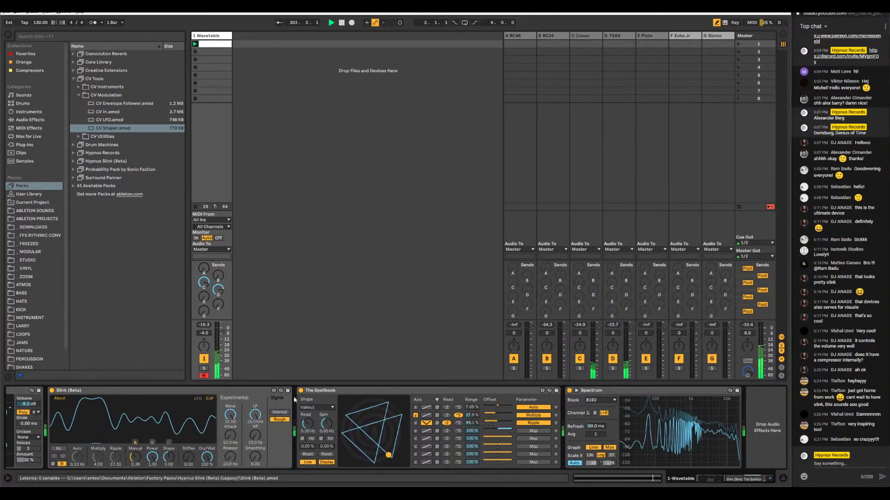
click(533, 431)
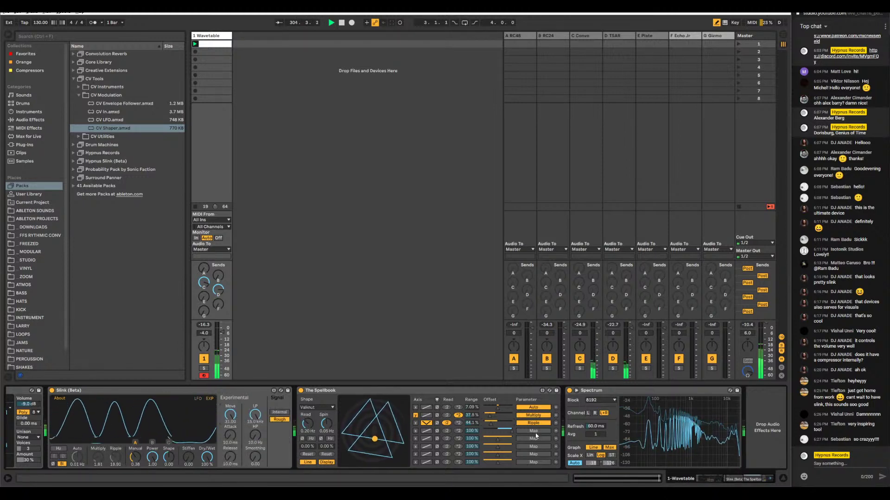
click(231, 416)
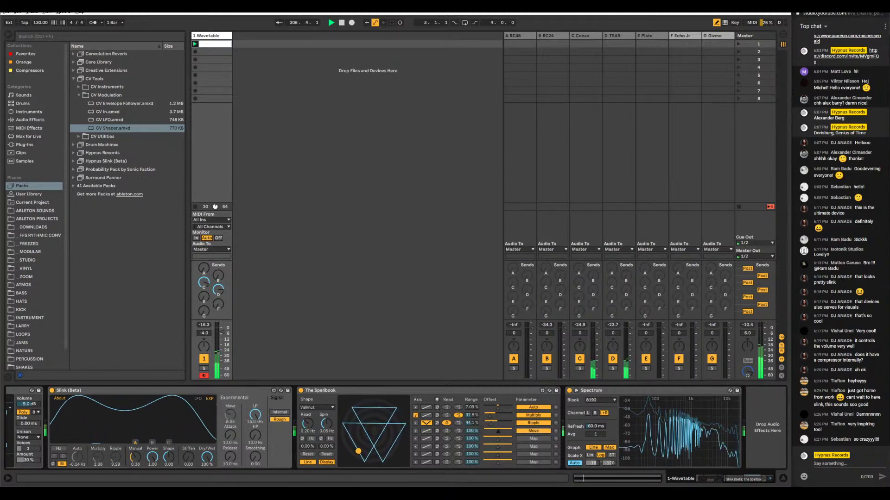
click(446, 430)
click(446, 431)
click(446, 431)
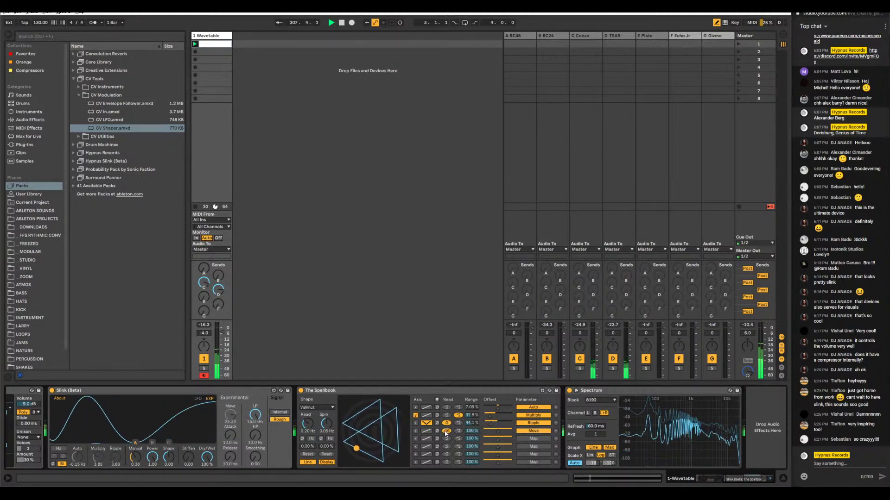
click(446, 431)
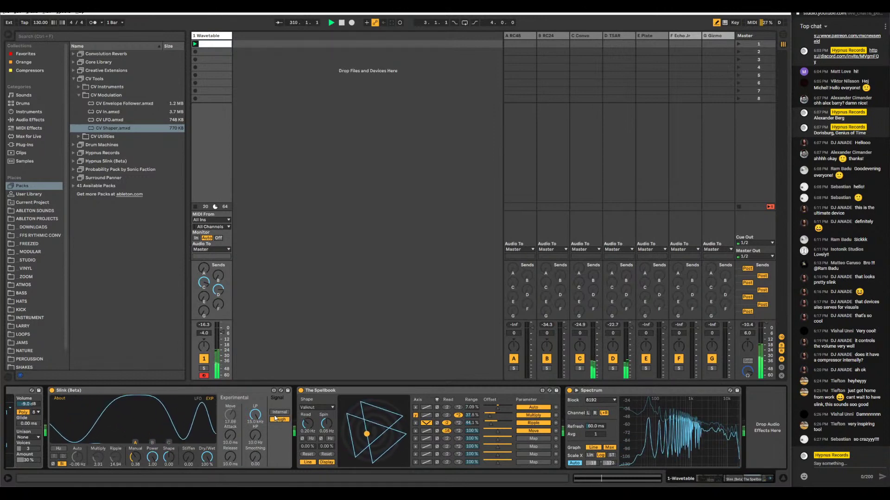
Lower Wavetable's Osc 1 position to 46% and choose the Vintage wavetable category
drag(726, 479, 699, 479)
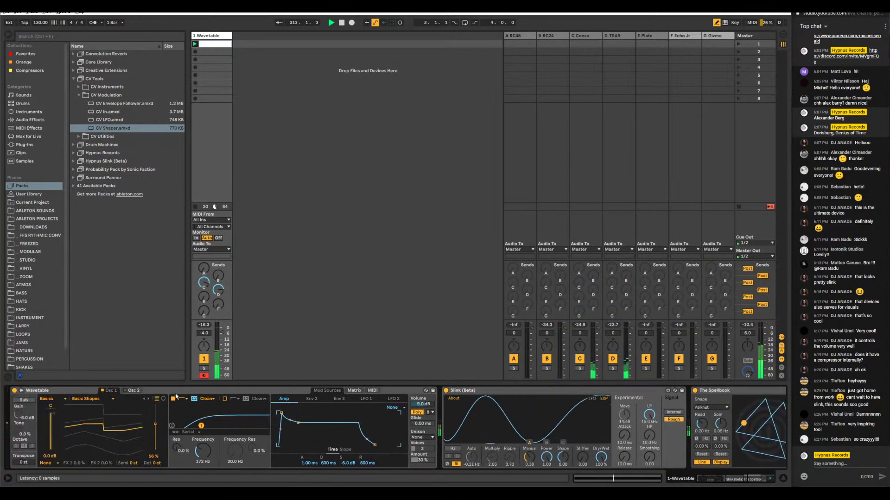
drag(155, 427, 156, 432)
click(112, 400)
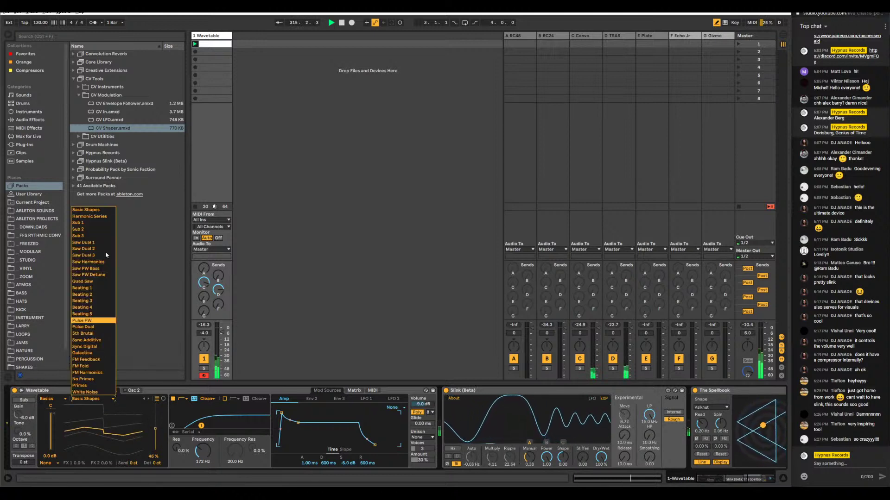
click(55, 400)
click(58, 400)
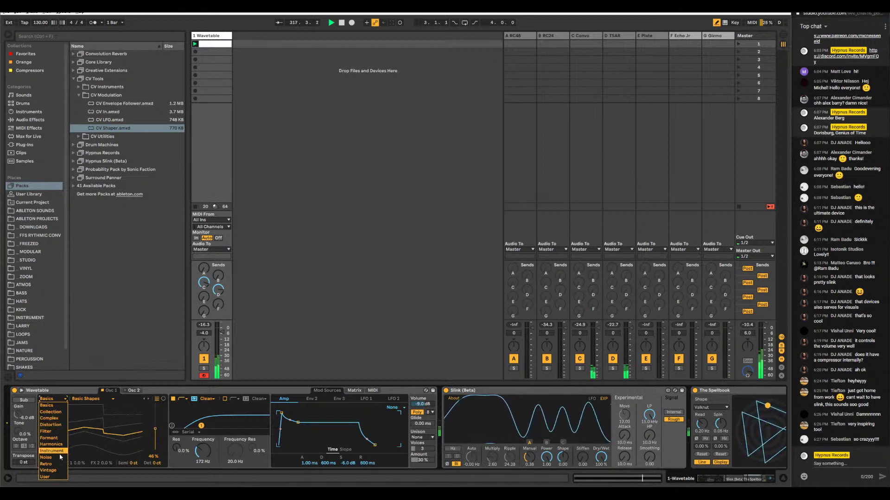
click(60, 471)
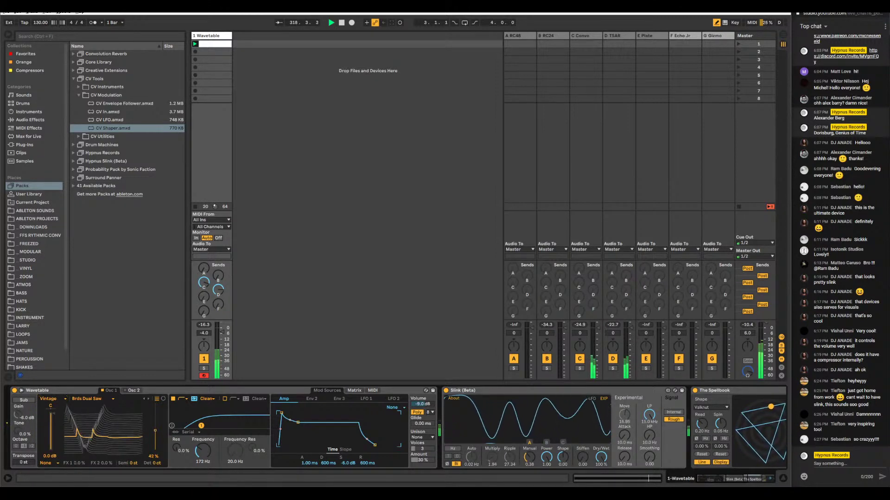
Expand Wavetable's view, switch Osc 1 to the BS Sync wavetable and lower its position to 27%
click(22, 391)
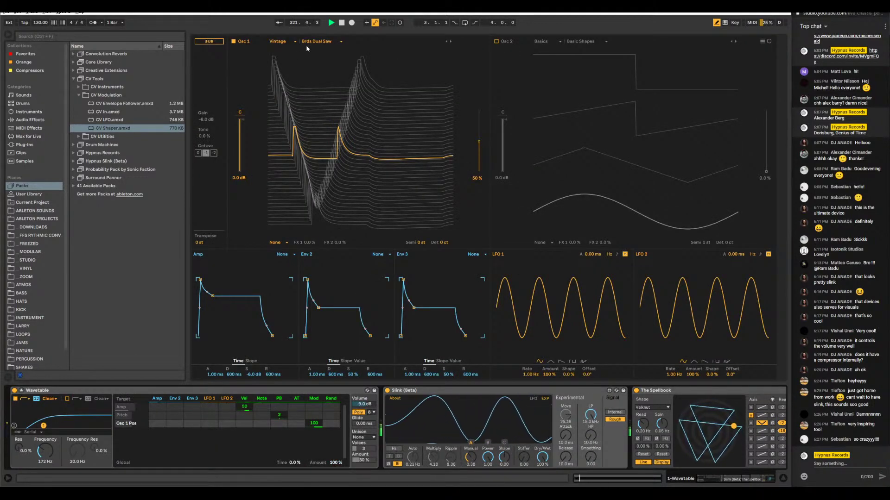
click(451, 41)
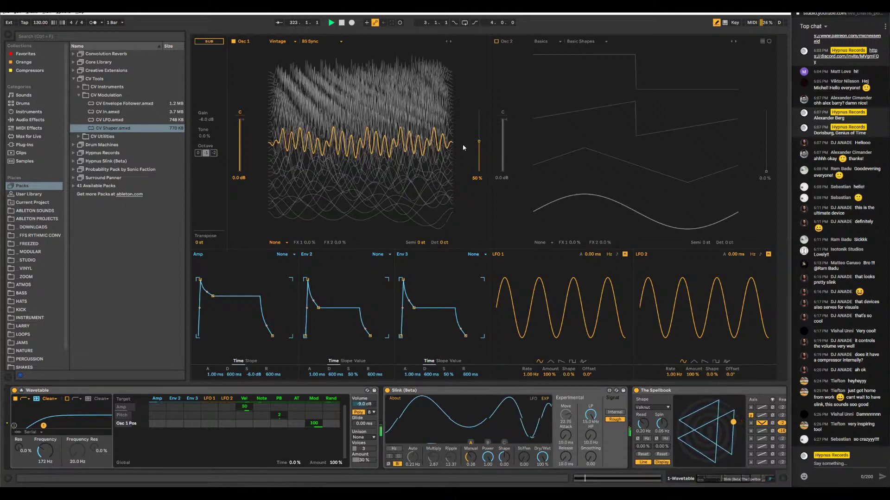
drag(480, 144, 479, 155)
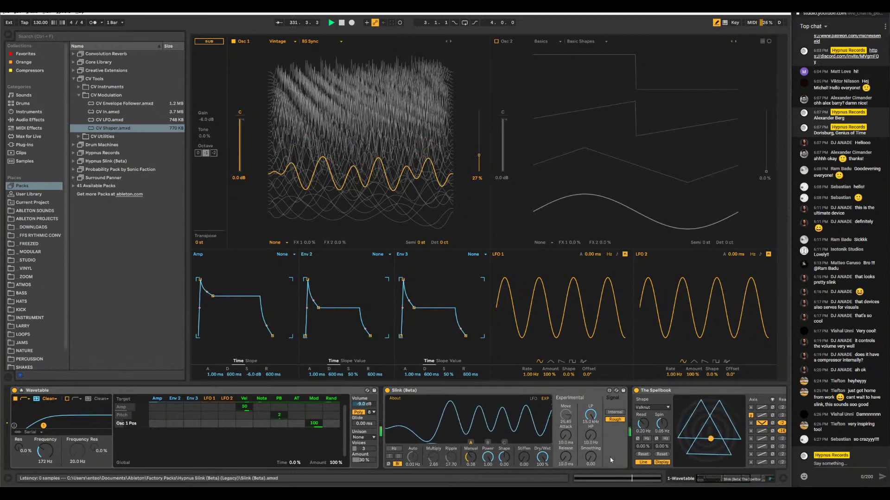
Switch Slink's LFO 1 from tempo sync to free frequency and lower it to under 0.1 Hz
click(533, 398)
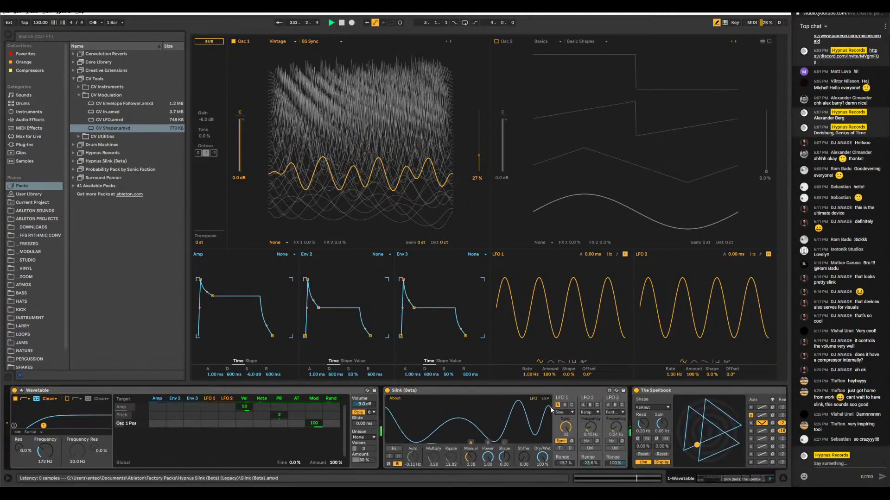
click(561, 441)
drag(566, 427, 566, 456)
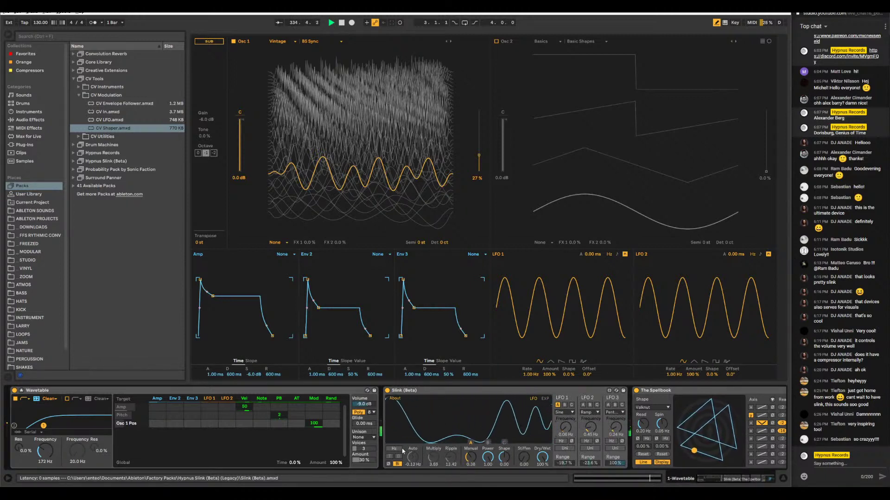
Delete The Spellbook from the device chain
click(738, 481)
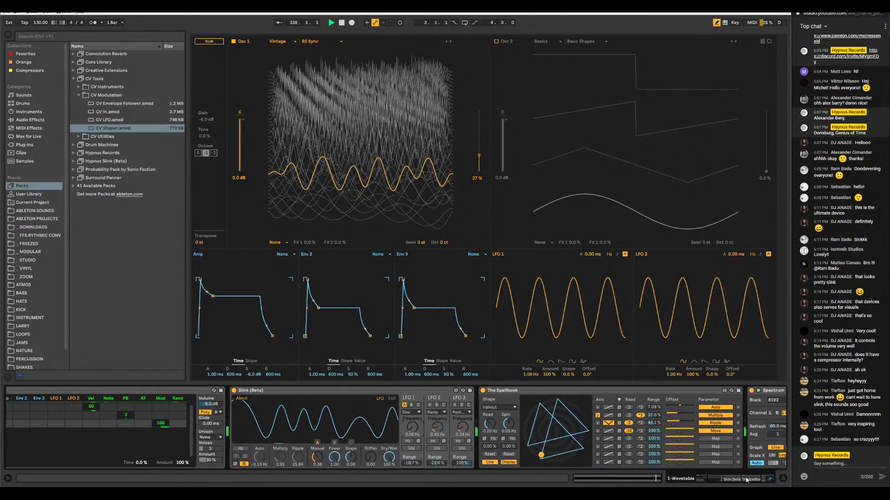
click(636, 391)
key(Delete)
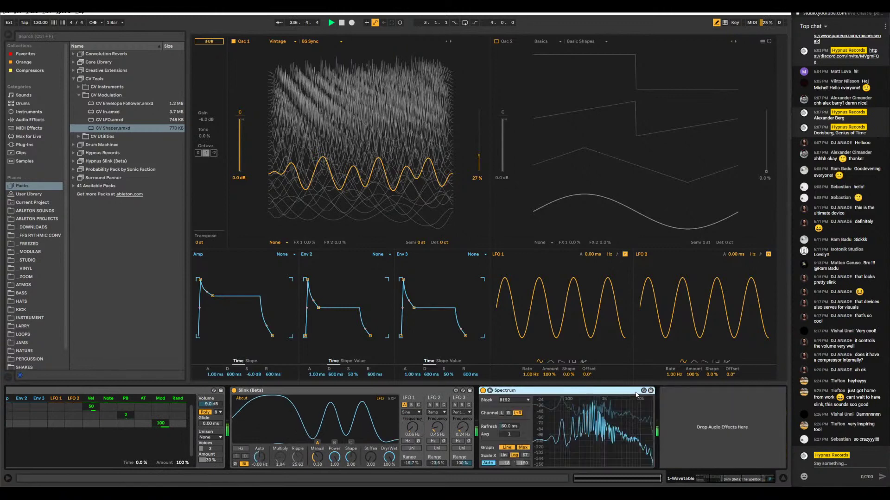
Bypass Slink, switch Osc 1 to the Basics category's Basic Shapes wavetable and raise its position to 100%
click(234, 390)
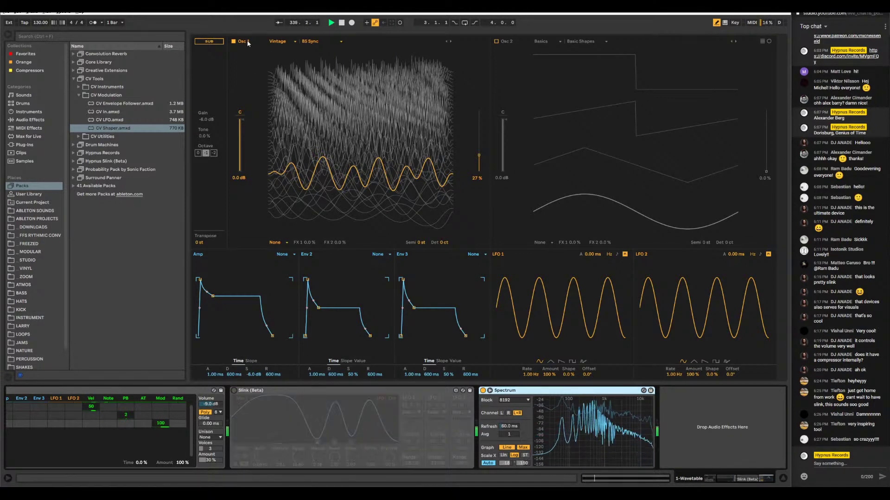
click(278, 41)
click(292, 45)
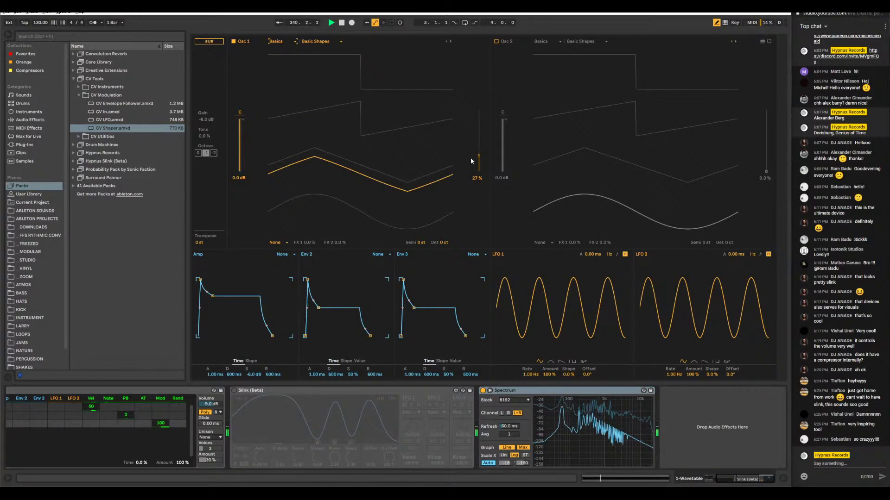
drag(471, 158, 471, 107)
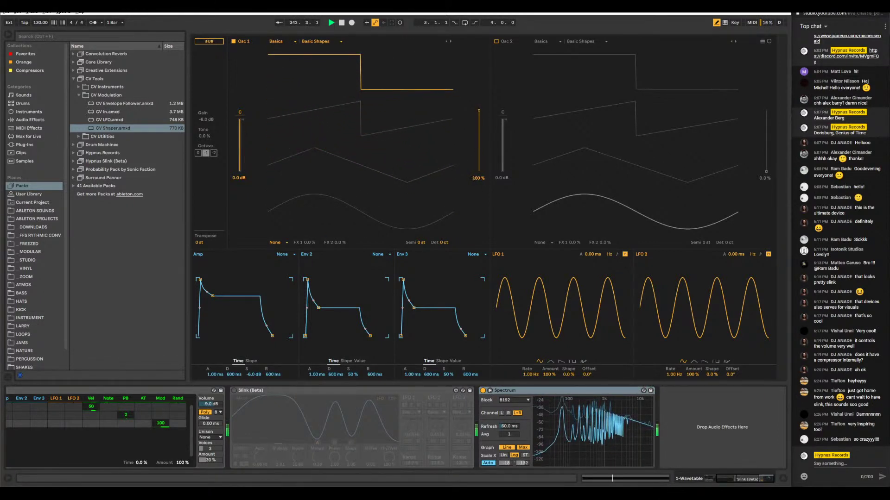
Turn Slink back on, set its Auto rate to 0.25 Hz and lower Ripple to 15.86
click(234, 391)
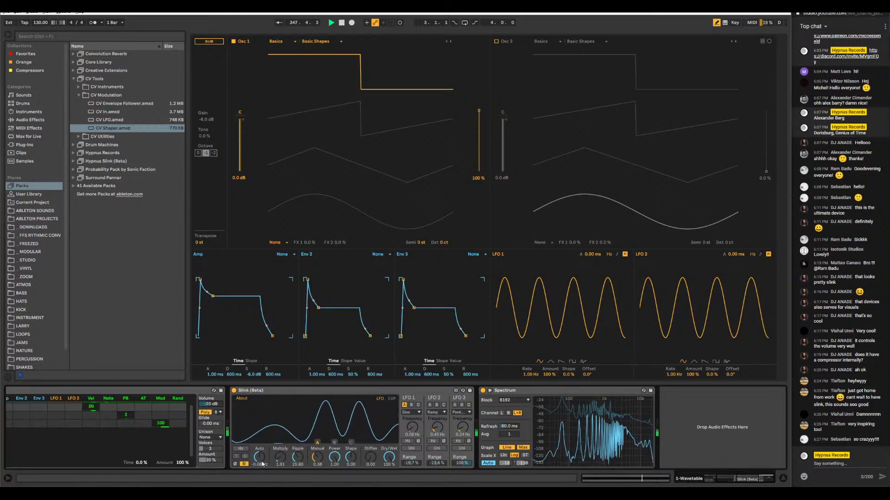
click(243, 464)
drag(260, 459, 260, 451)
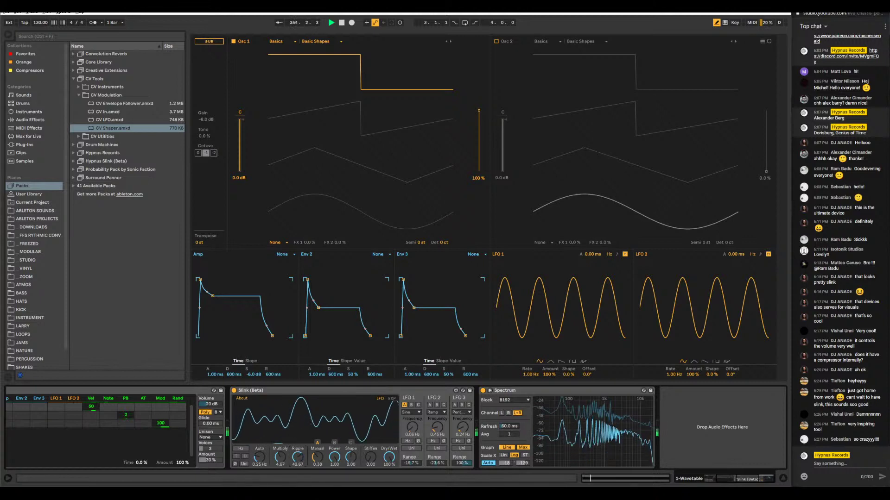
drag(297, 458, 295, 458)
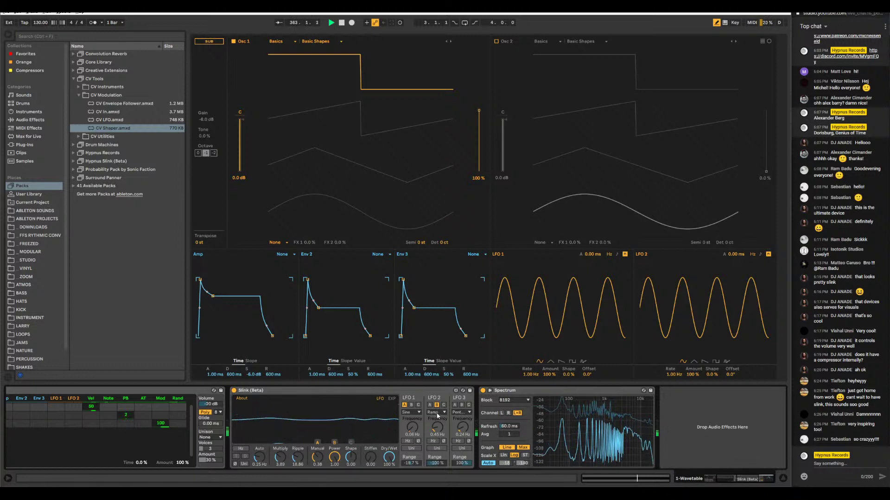
Sync Slink's LFO 2 to the tempo and change LFO 3's waveform to Sine
click(435, 443)
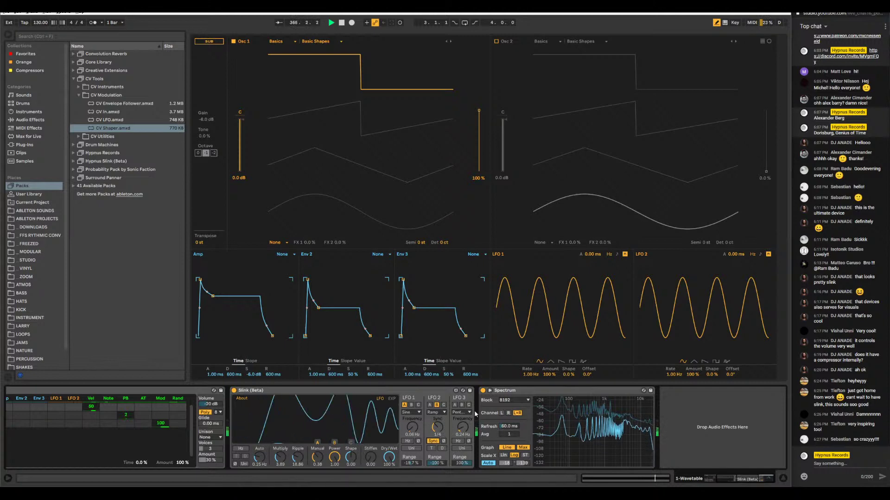
click(462, 412)
click(464, 420)
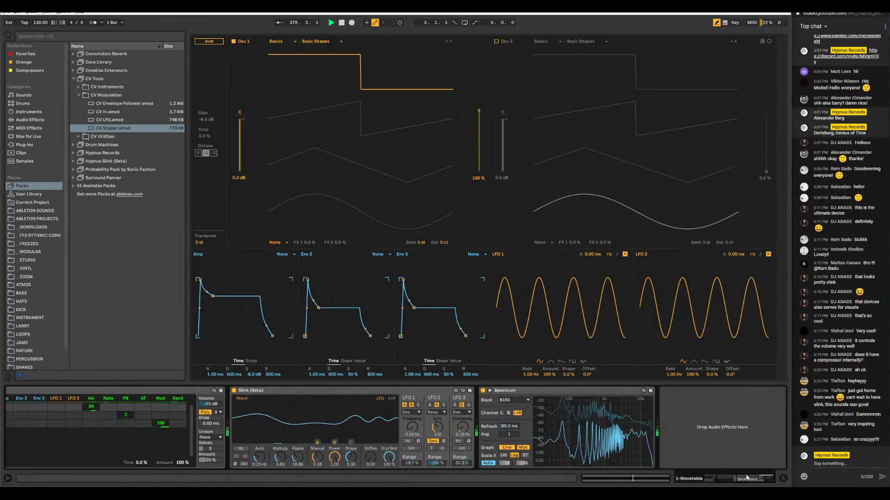
Adjust Wavetable's first filter to a frequency of 85.8 Hz
scroll(232, 431, left, 5)
drag(43, 426, 33, 425)
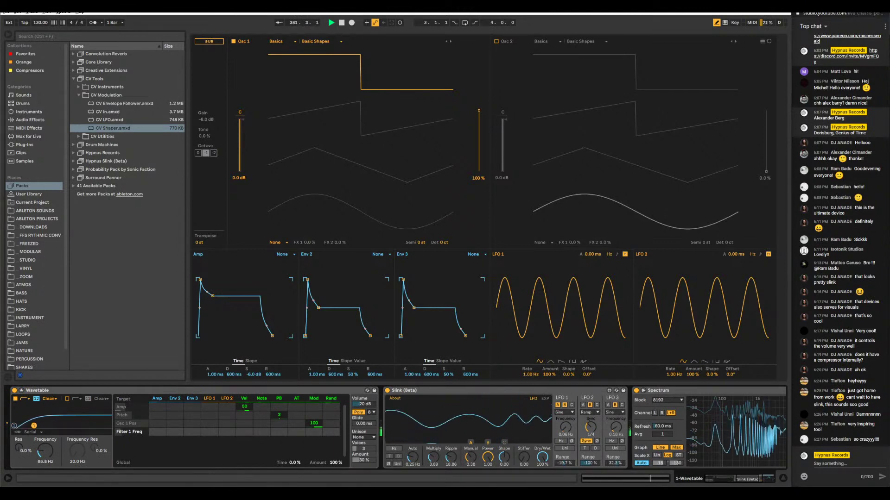
Slow Slink's LFO 2 to a 1/2 rate and set its Auto rate to 0.08 Hz
mouse_move(408, 459)
mouse_down()
mouse_move(408, 442)
mouse_move(412, 482)
mouse_move(413, 459)
mouse_up()
key(super)
key(super)
key(super)
key(super)
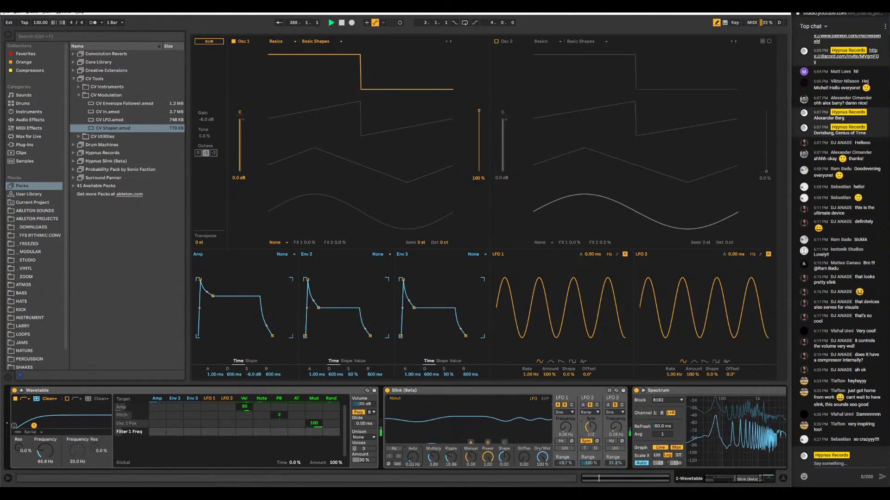
drag(591, 431, 591, 428)
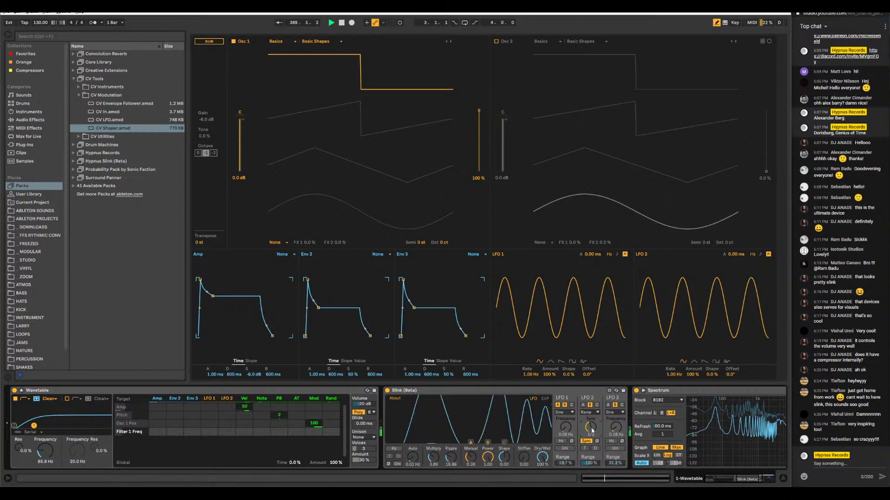
drag(417, 449, 417, 429)
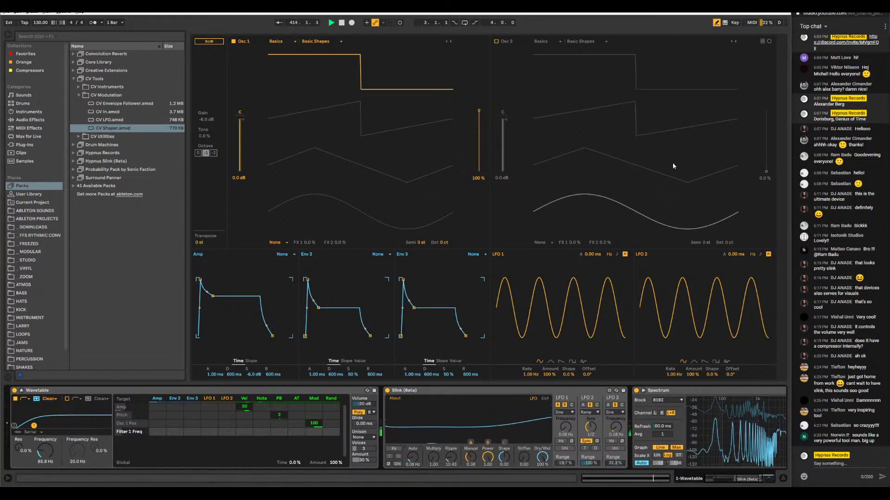
Switch to Session View, insert a new MIDI track and delete the extra return track H
key(Tab)
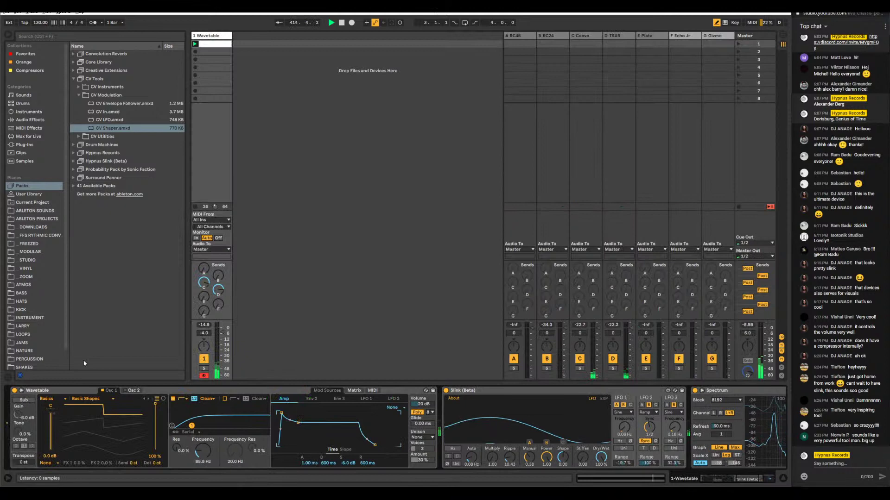
right_click(288, 86)
click(318, 101)
right_click(275, 75)
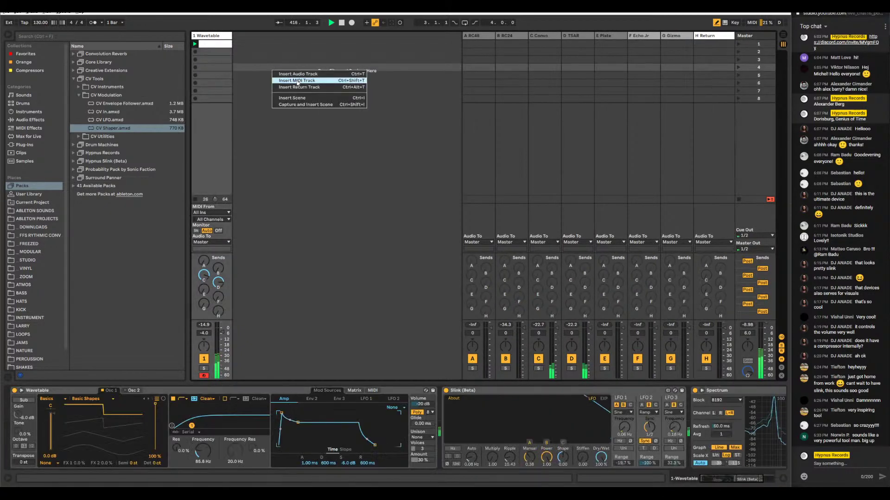
click(301, 86)
right_click(712, 38)
click(725, 65)
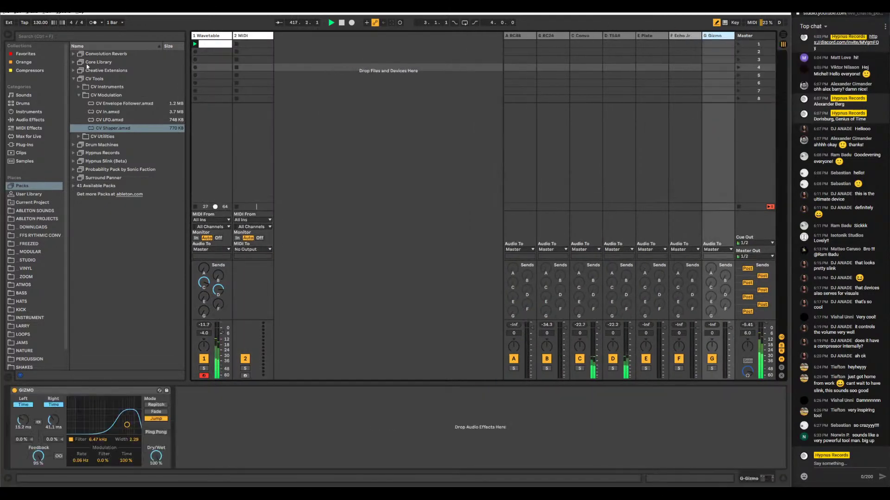
click(23, 310)
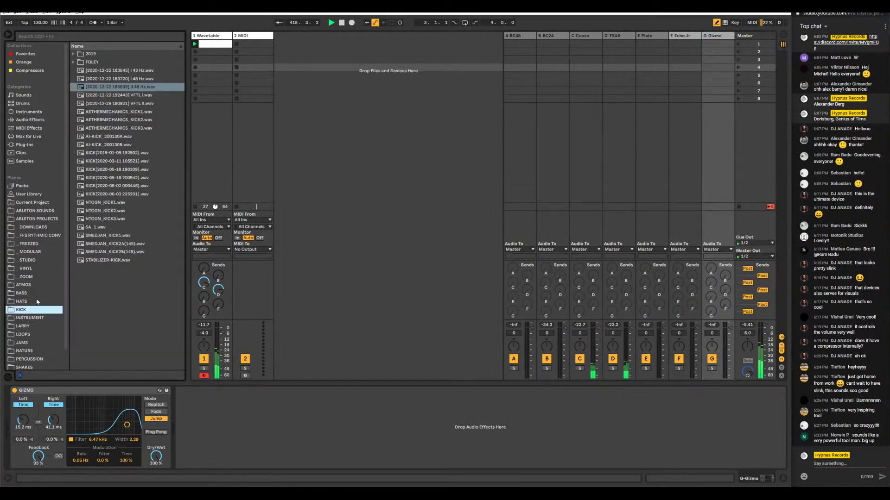
click(107, 104)
drag(103, 107, 317, 406)
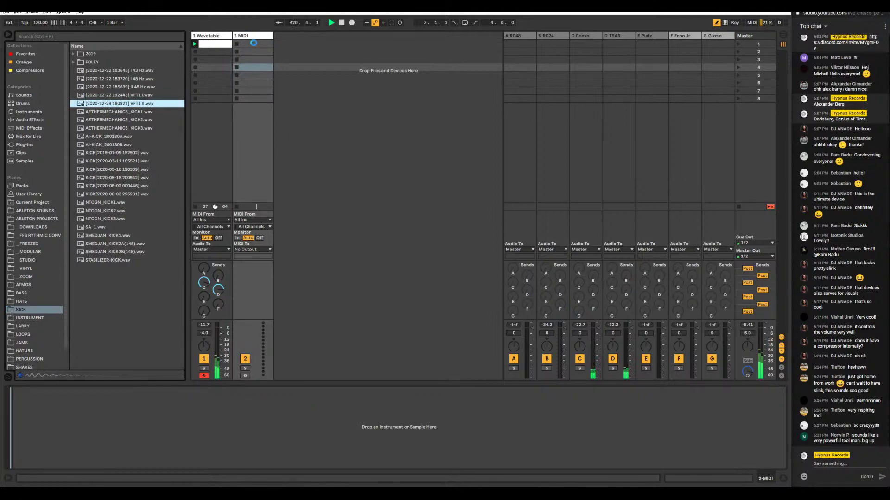
double_click(254, 44)
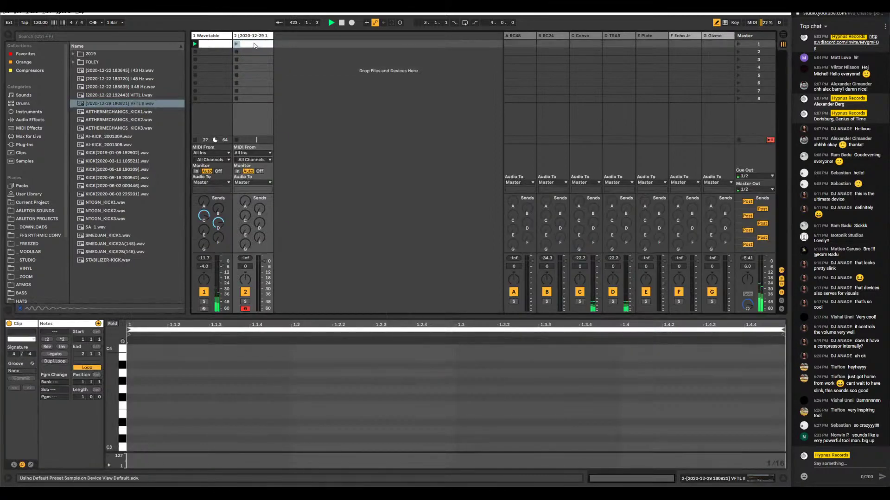
Draw four quarter-note C3 kicks in the clip, then launch it with the track volume at -9 dB
right_click(163, 414)
click(186, 391)
drag(161, 446, 769, 447)
click(236, 43)
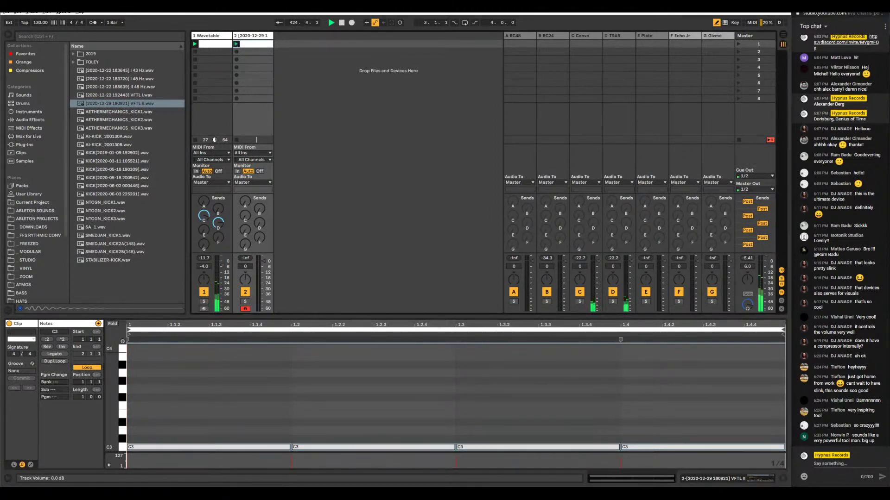
drag(263, 260, 263, 269)
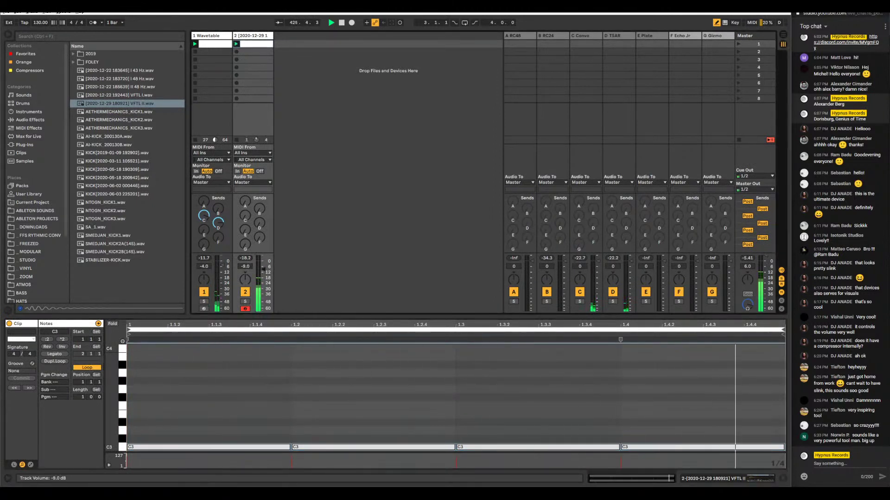
Try an extra eighth-note kick on C3 at 1.4.3
click(685, 438)
click(686, 438)
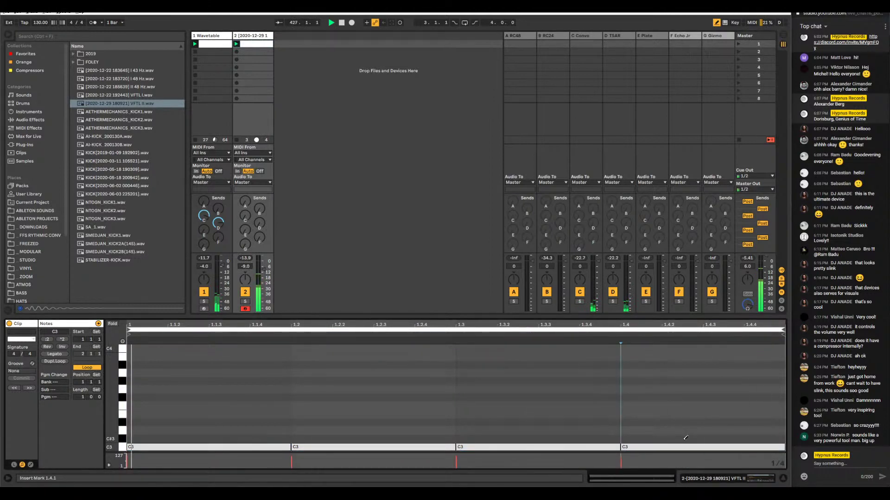
right_click(688, 440)
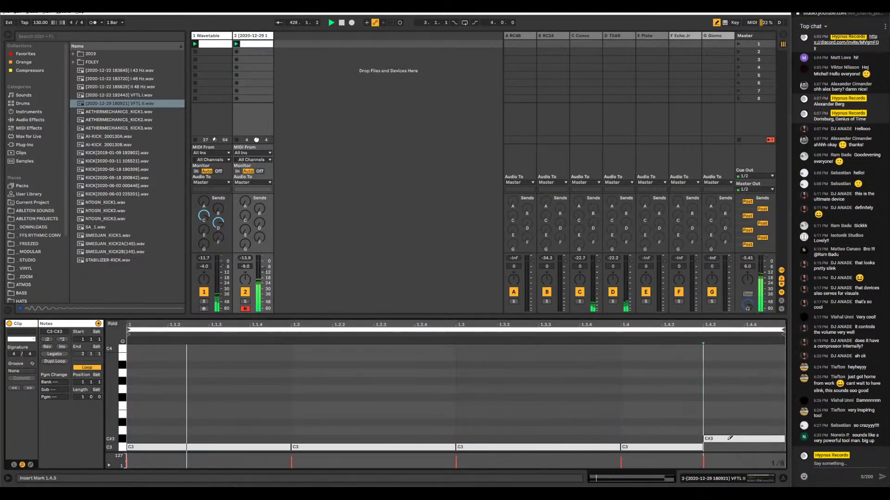
drag(727, 440, 727, 448)
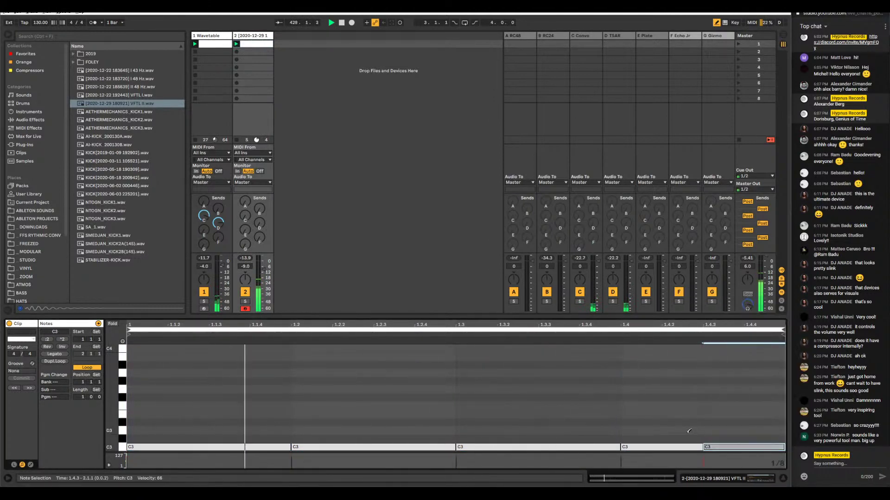
Extend the kick clip's loop length to 1.1.0 and replace the 1.4.3 note with eighth-note C3 hits at 2.1.1 and 2.1.3
drag(90, 398, 89, 394)
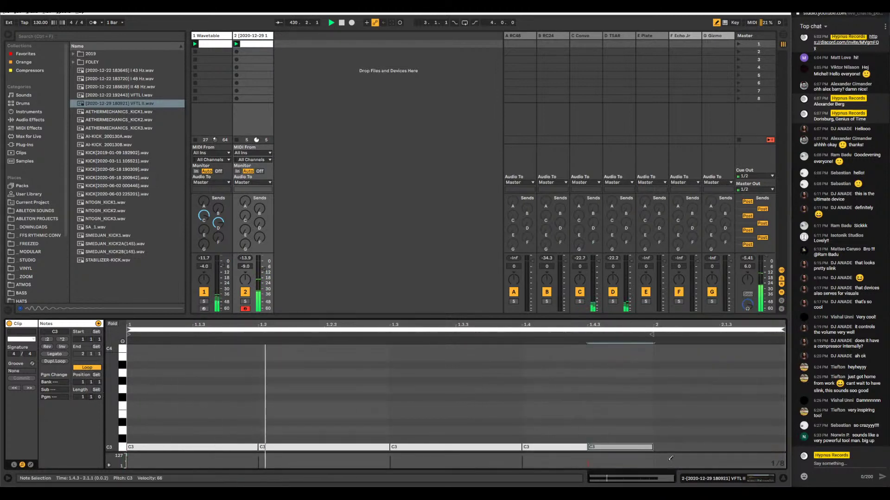
key(Delete)
click(700, 446)
click(743, 447)
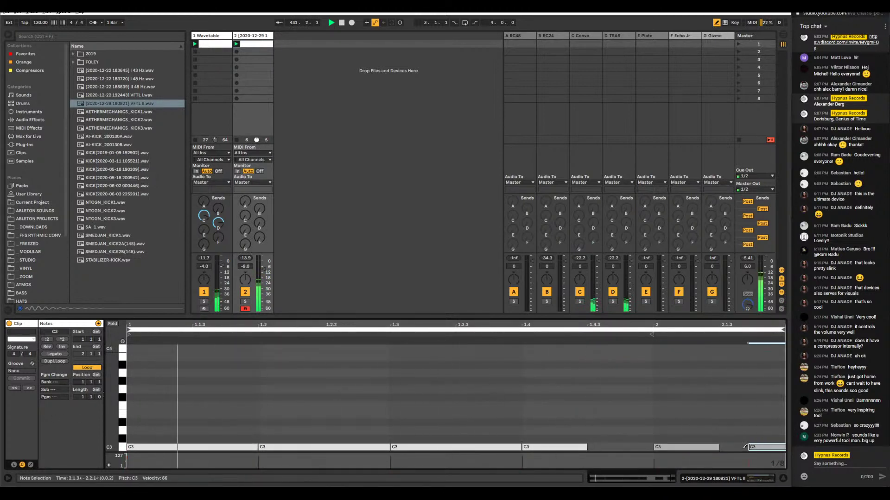
click(749, 447)
click(739, 446)
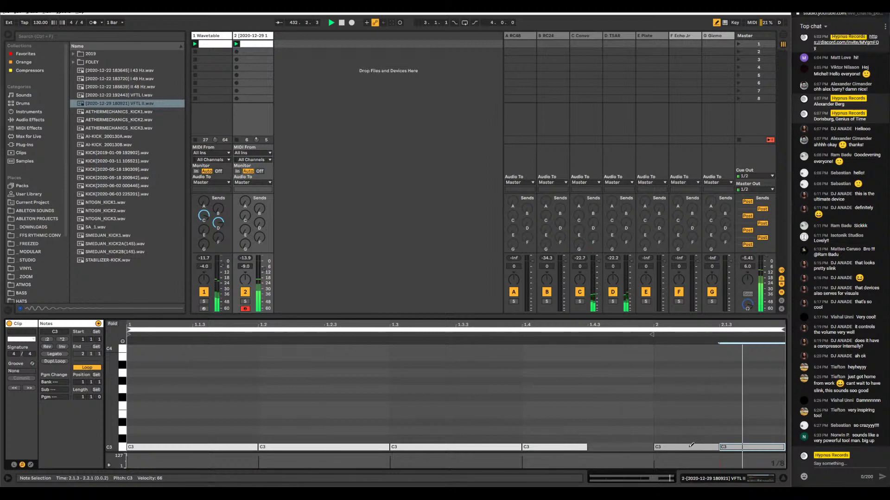
Set the 2.1.1 kick note's velocity to 100 and restore the 1.4 note to a full quarter note
key(b)
click(691, 446)
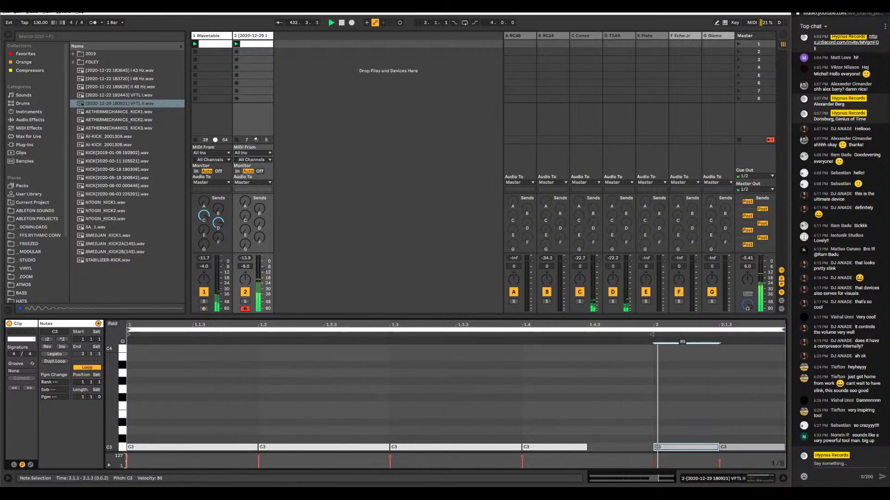
drag(690, 446, 690, 436)
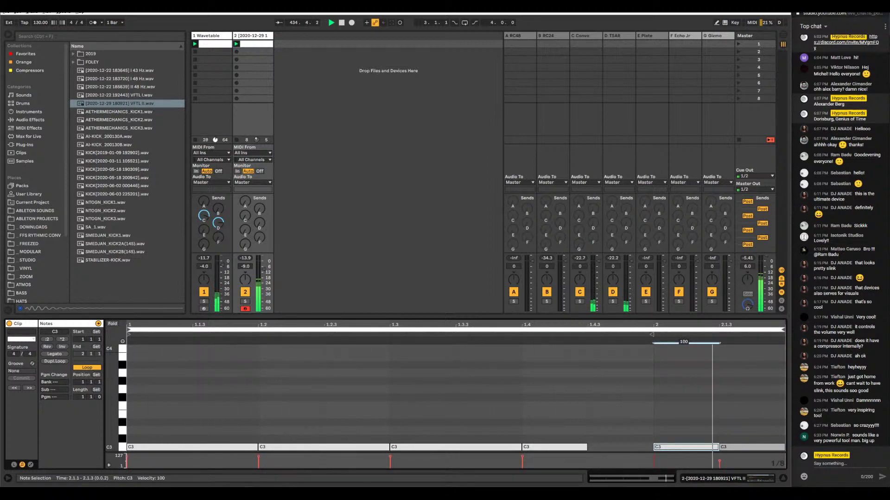
click(598, 446)
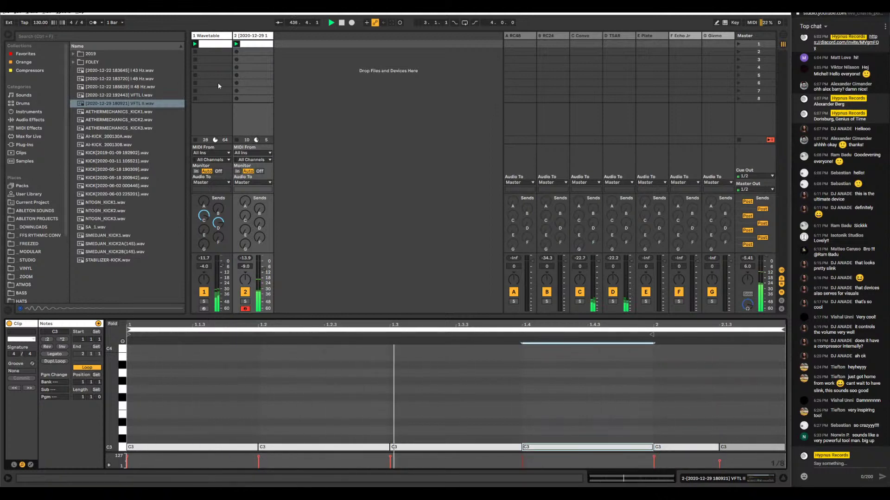
Insert a Utility between Slink and Spectrum on the Wavetable track with Bass Mono enabled at 211 Hz
key(shift+Tab)
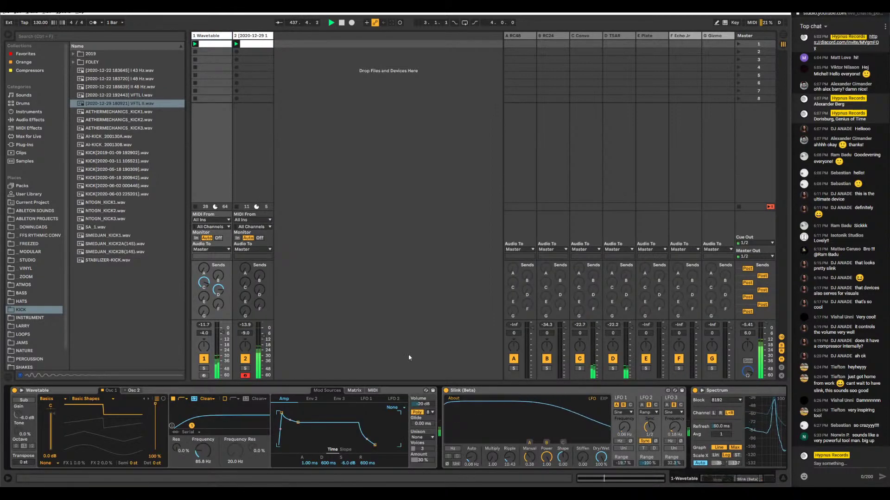
scroll(241, 426, right, 3)
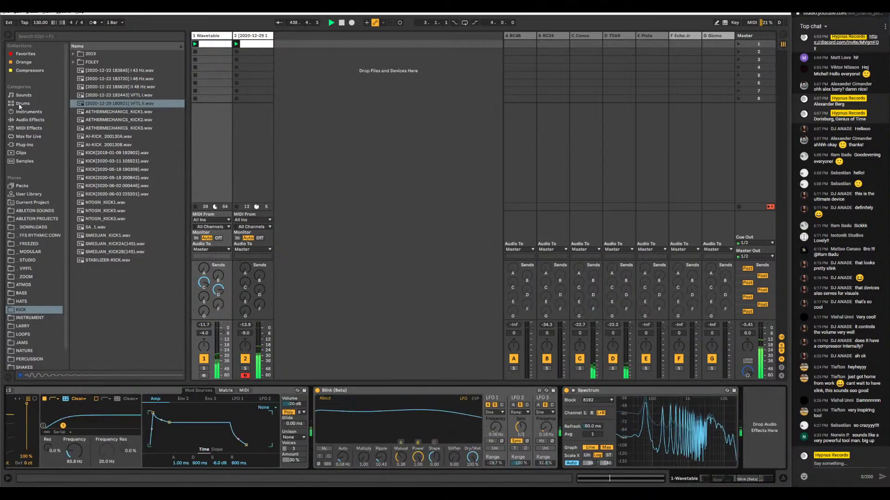
click(30, 119)
click(105, 351)
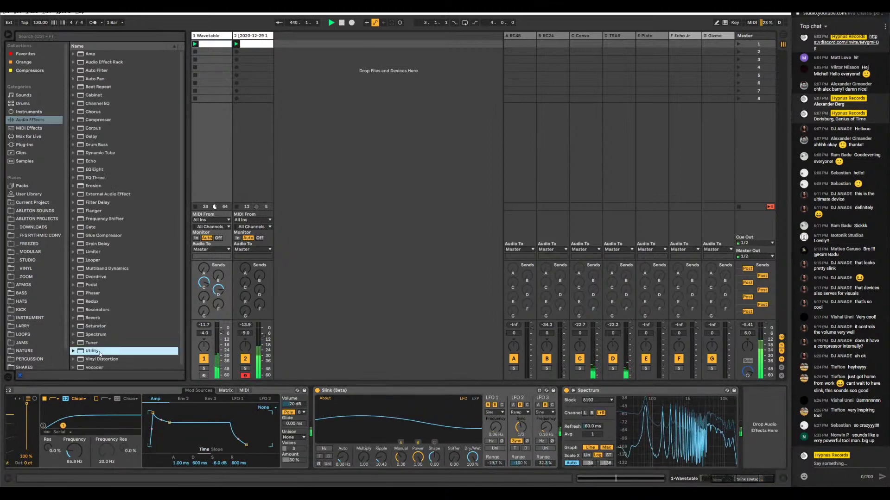
drag(564, 436, 563, 436)
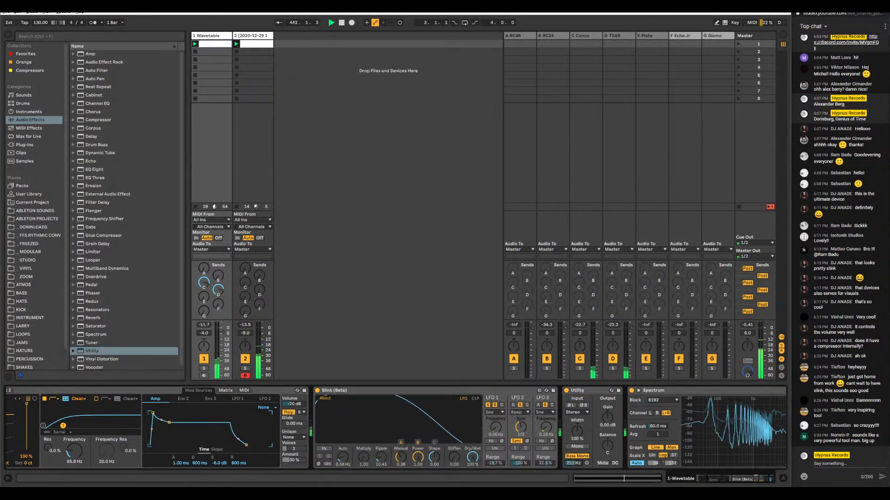
Raise the kick track's volume to 0 dB and the Wavetable track's send to F Echo Jr to 0 dB
drag(258, 337, 258, 332)
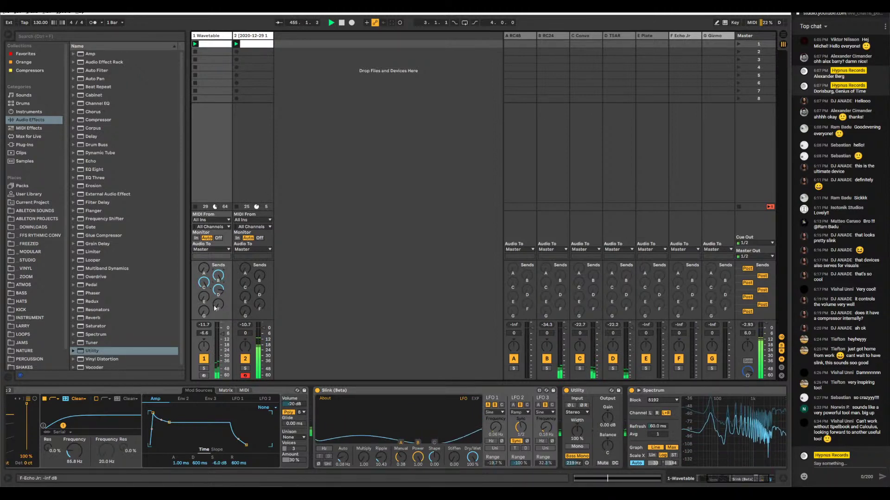
drag(223, 309, 228, 297)
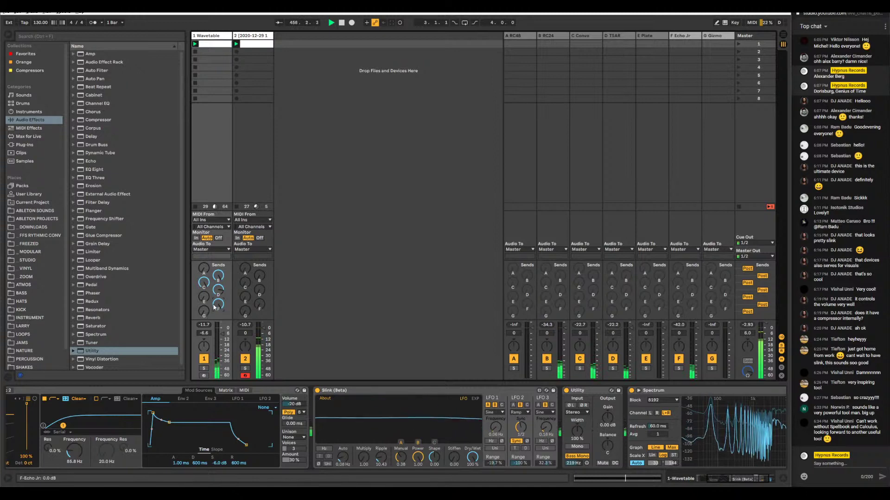
Set the EchoBoy Jr. on the F Echo Jr return to a dotted 1/8 echo time and raise its feedback to about 0.75
click(683, 38)
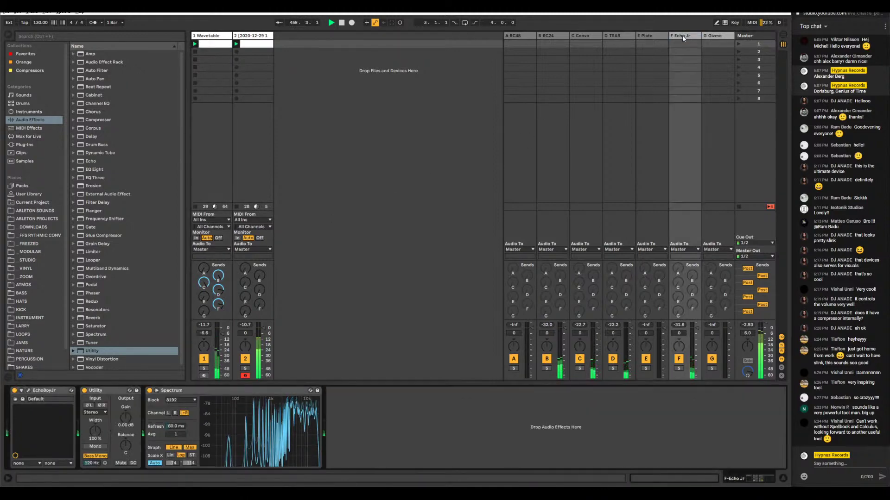
click(28, 391)
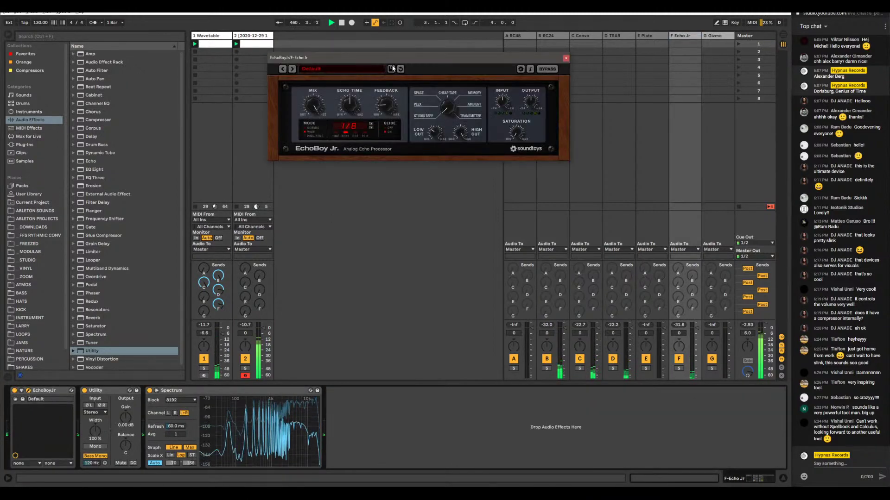
drag(401, 63, 455, 145)
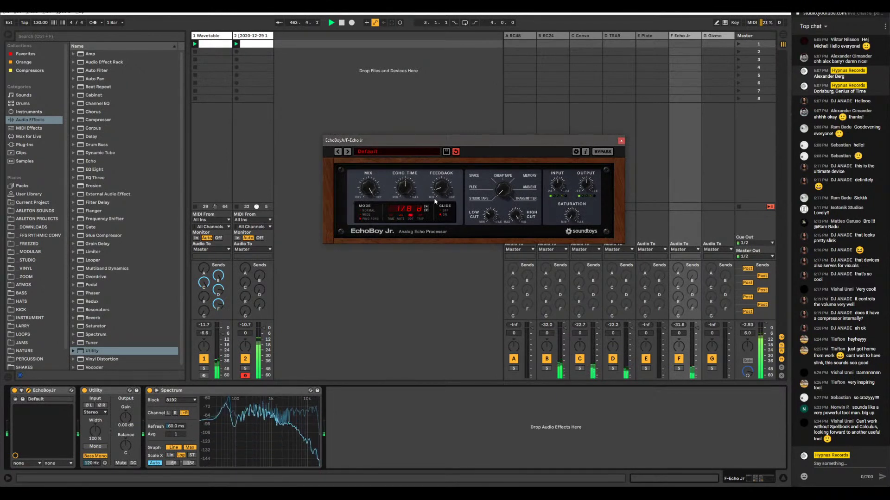
click(255, 320)
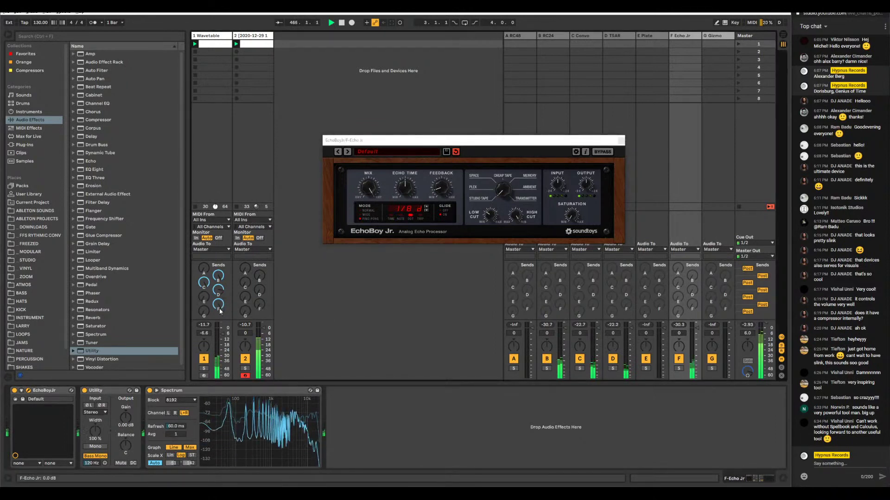
click(493, 212)
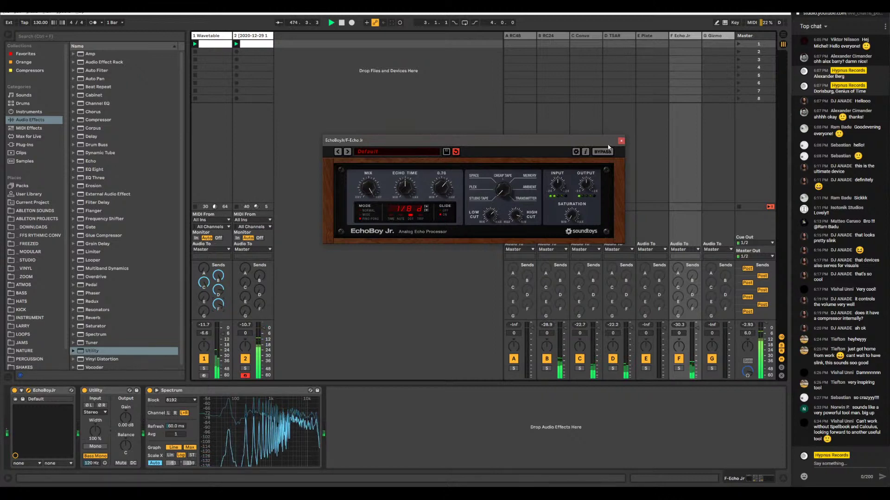
click(621, 141)
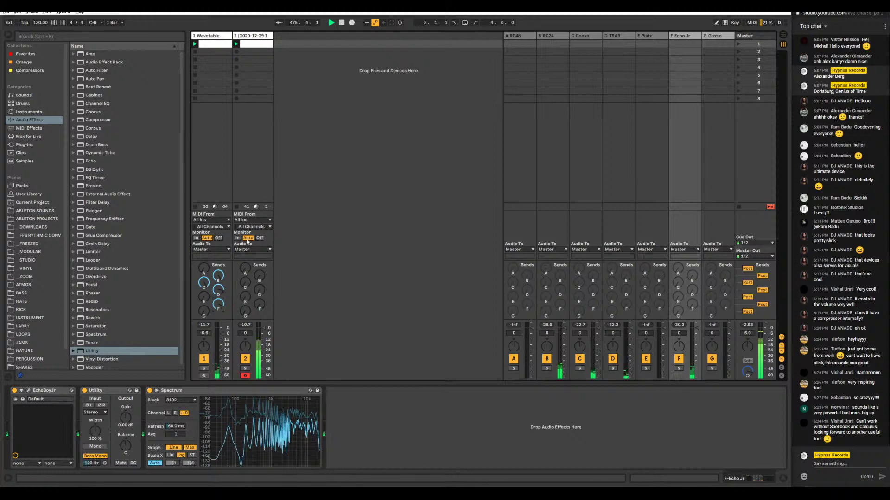
Switch off Filter 1 in the Wavetable device and raise the Wavetable track's volume to -4.0 dB
click(217, 34)
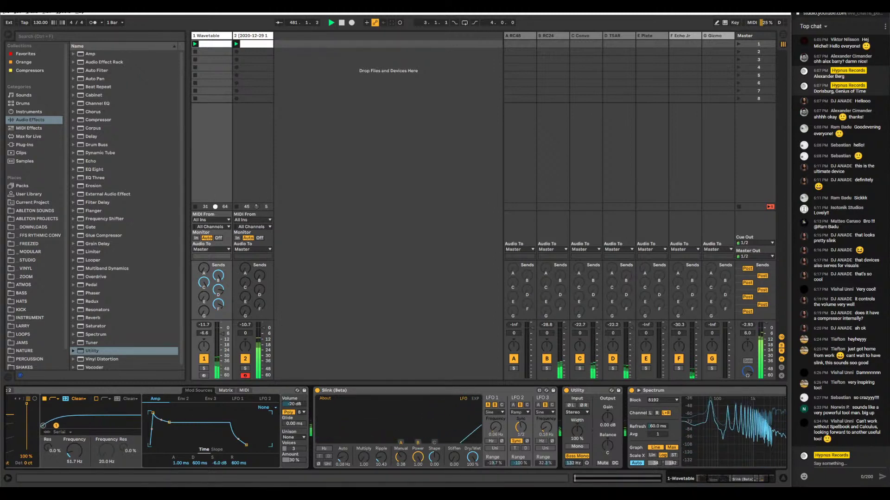
click(45, 399)
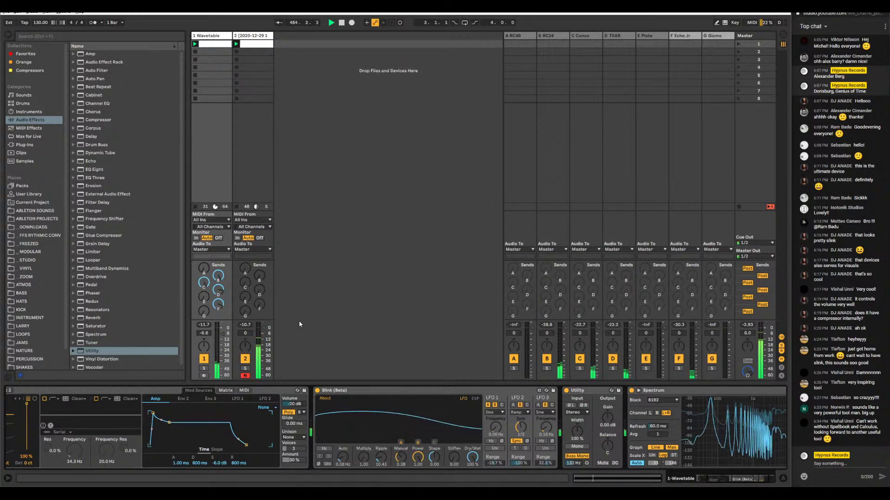
drag(221, 336, 221, 333)
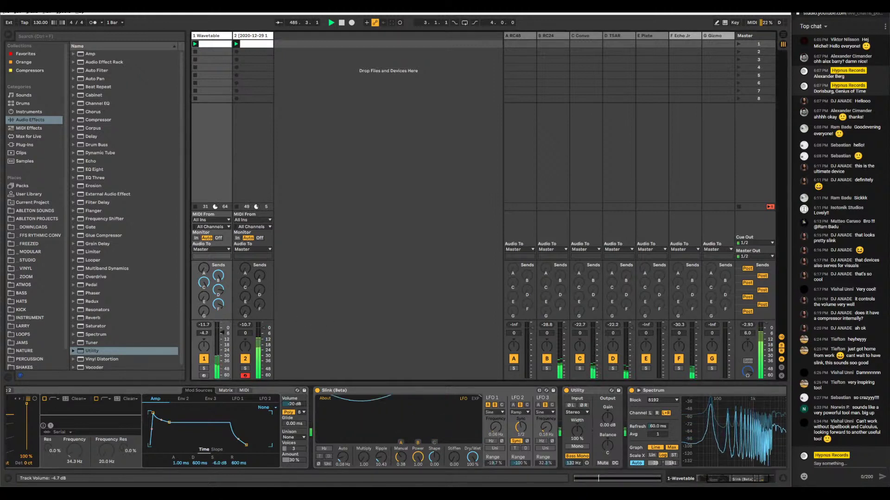
Add a Glue Compressor after Spectrum on the Wavetable track with threshold -27.6 dB and makeup 2.86 dB
click(755, 480)
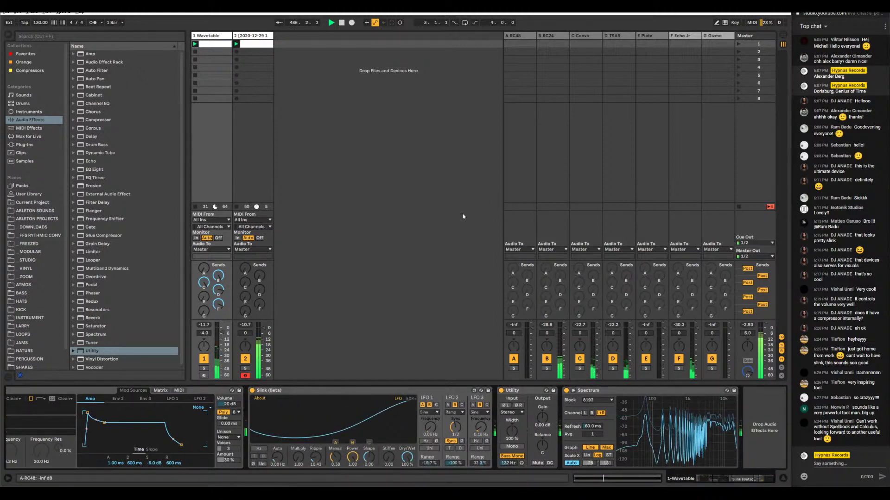
click(22, 144)
click(30, 119)
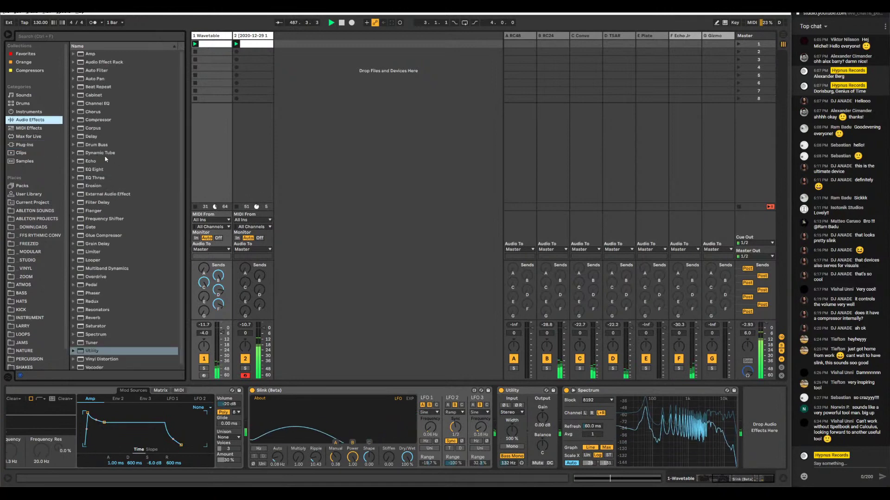
click(112, 235)
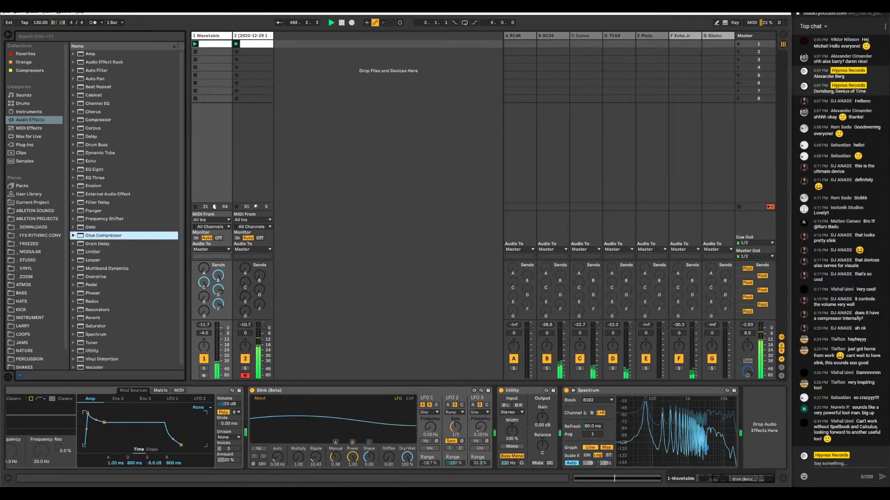
key(Return)
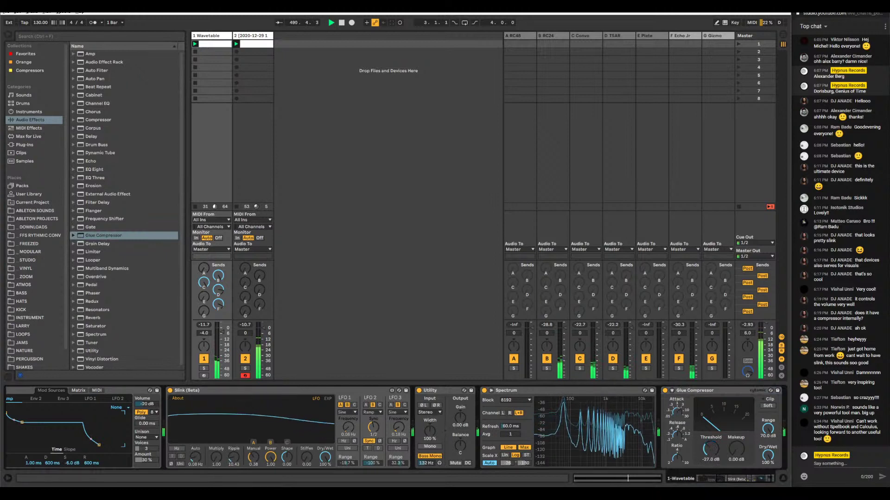
drag(707, 449, 707, 451)
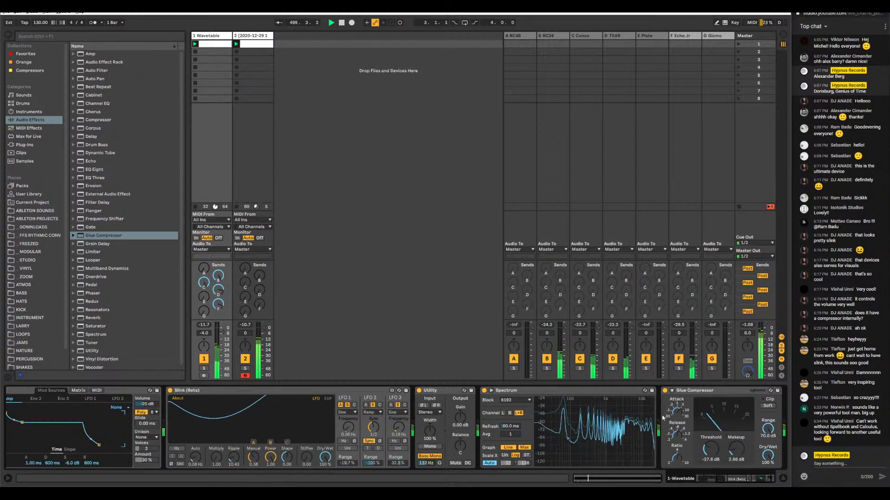
Audition hat loops and the TR-808 and TR-909 hat samples in the HATS folder, and look through FOLEY (TOPS)
click(39, 303)
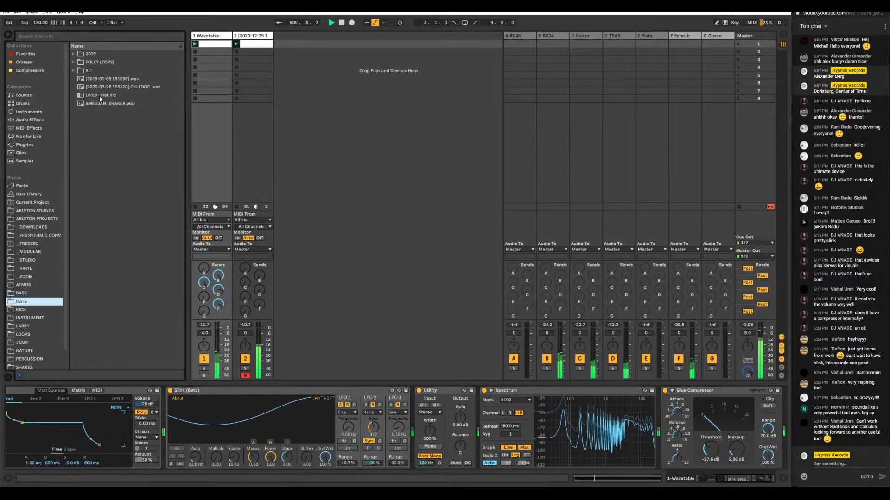
click(107, 89)
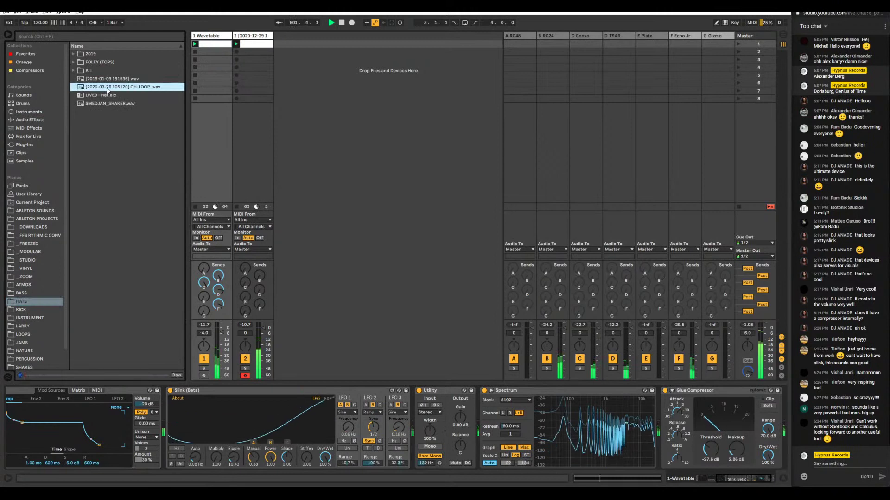
click(108, 82)
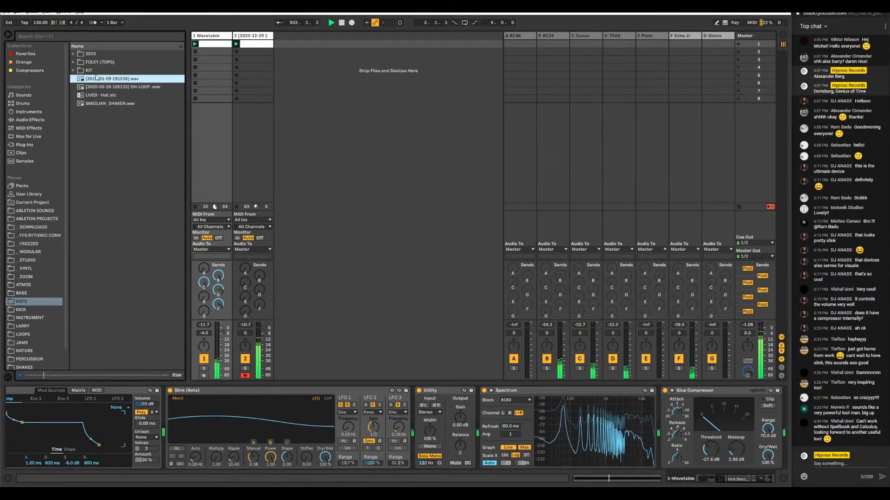
click(73, 54)
click(117, 153)
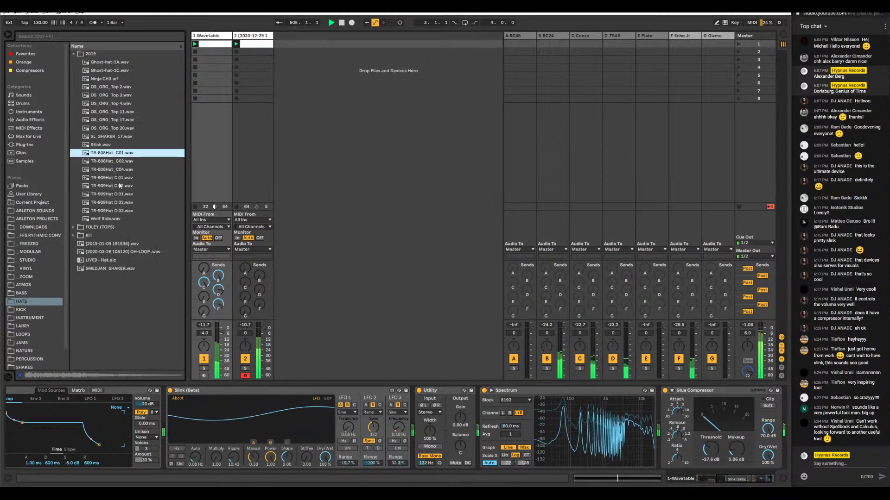
click(111, 194)
click(125, 203)
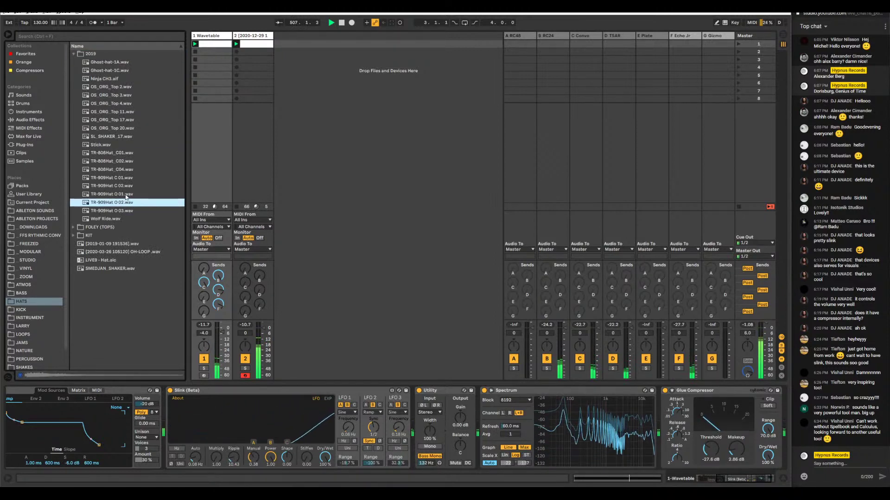
click(73, 227)
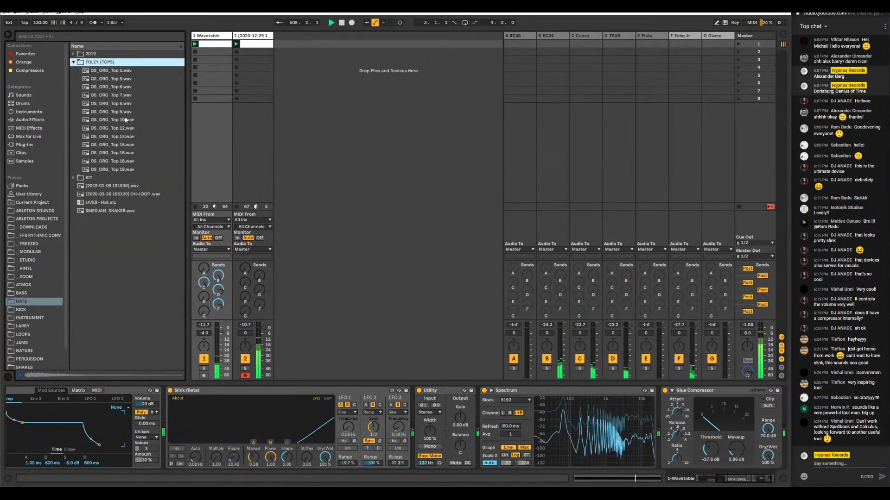
click(73, 62)
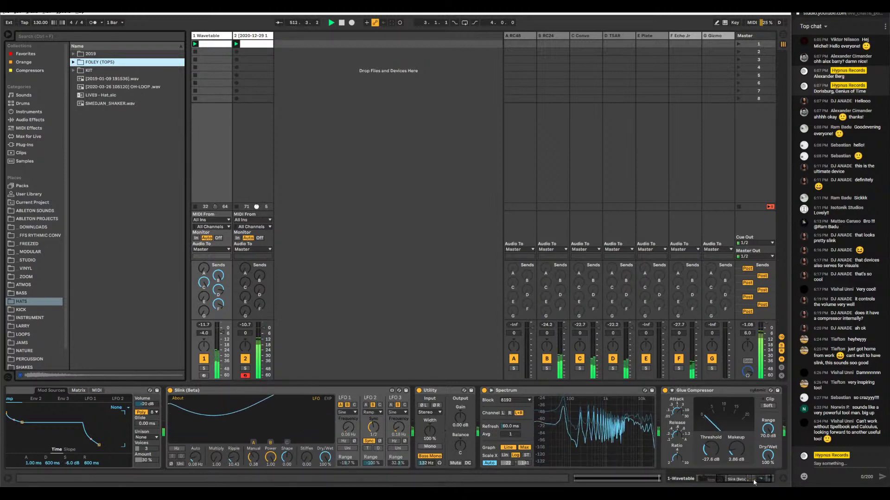
Sync Slink's auto rate to tempo at a dotted 1 and switch its LFO 1 and LFO 3 to tempo sync
mouse_move(752, 479)
mouse_down()
mouse_move(740, 478)
mouse_move(758, 481)
mouse_up()
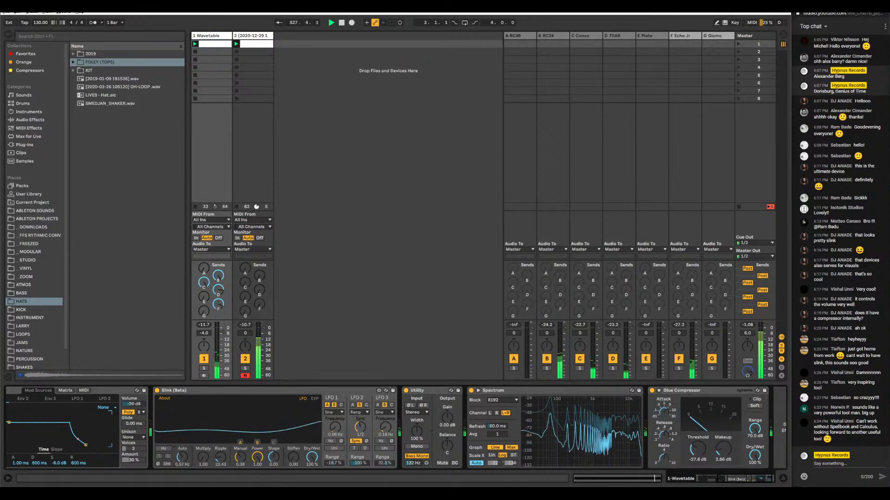
click(164, 449)
drag(182, 457, 182, 446)
click(169, 457)
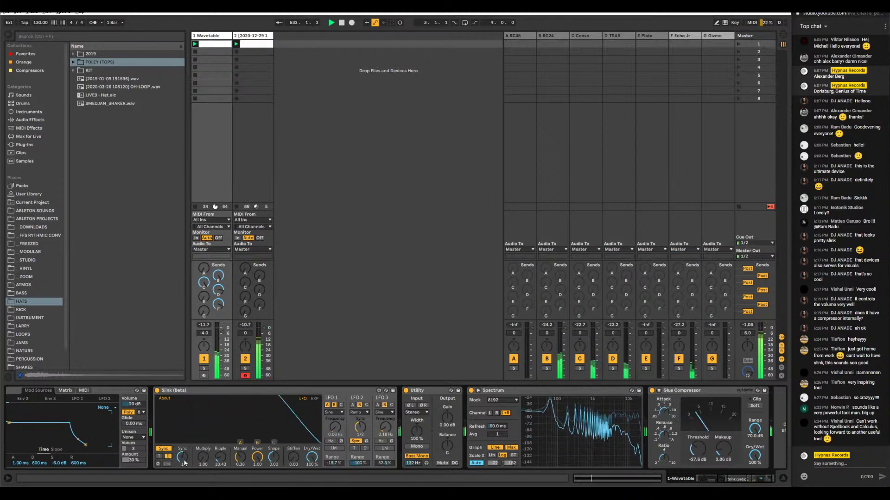
click(330, 441)
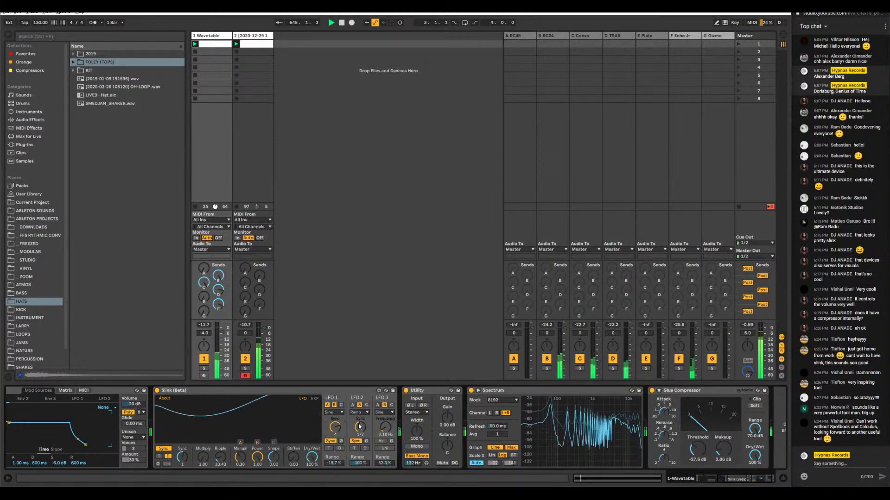
click(380, 441)
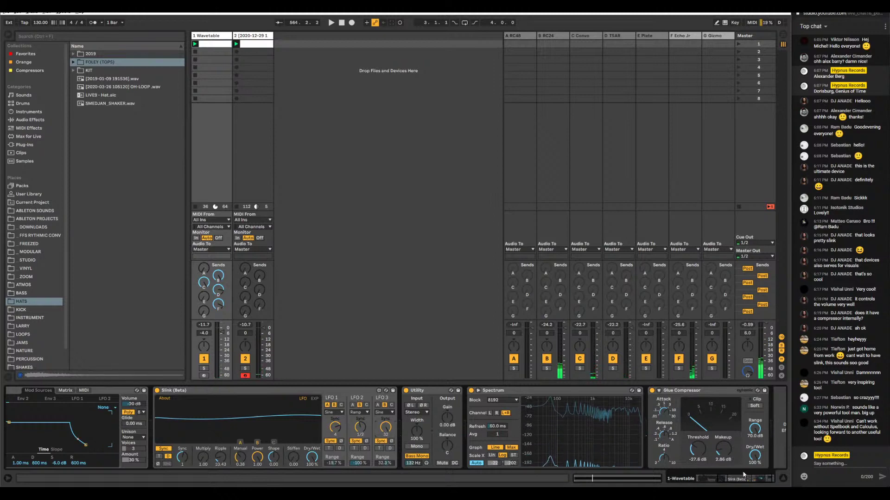
Restart playback with the Wavetable track soloed, compare Slink bypassed and enabled, and clear the solo
drag(747, 478, 722, 479)
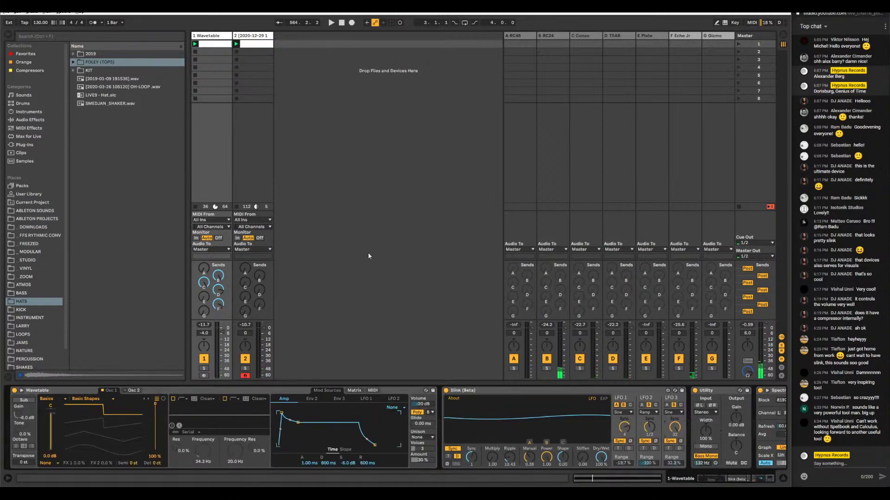
key(space)
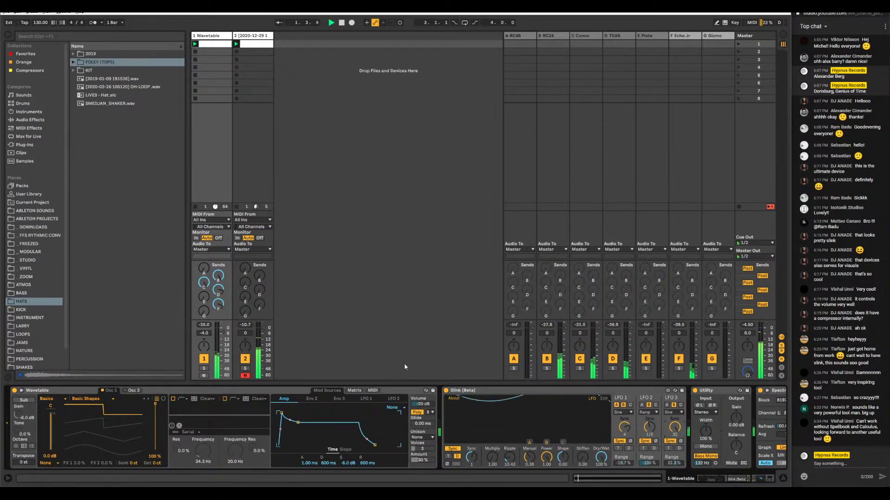
mouse_move(732, 480)
mouse_down()
mouse_move(765, 480)
mouse_move(732, 479)
mouse_up()
click(203, 368)
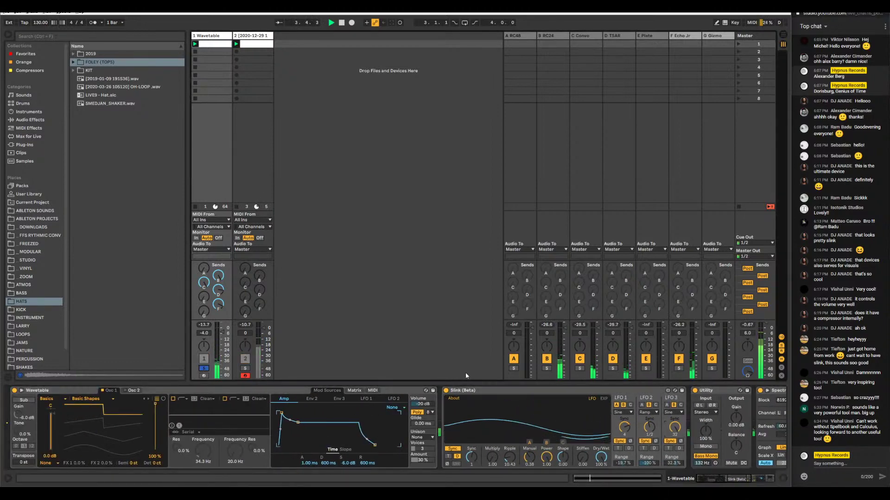
click(446, 391)
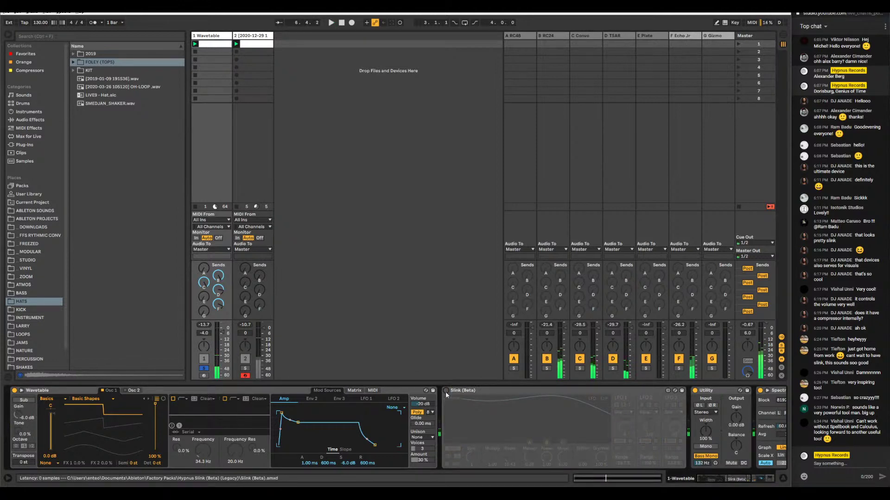
click(446, 392)
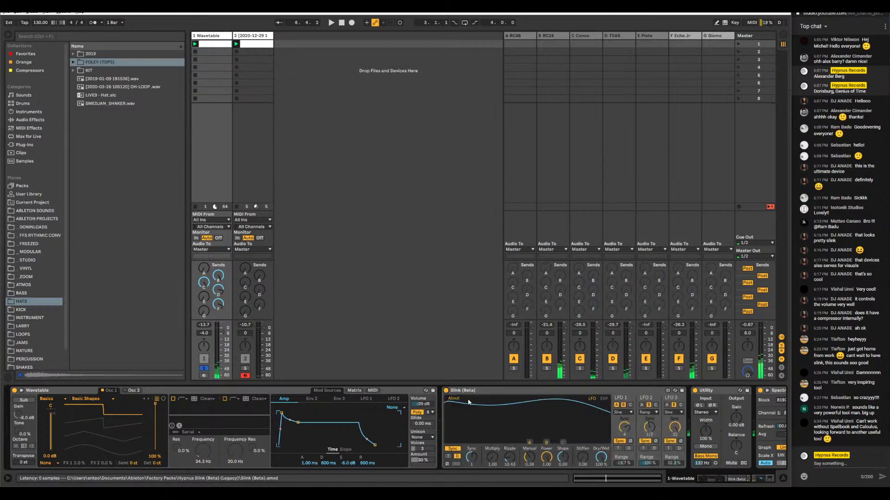
scroll(513, 429, down, 5)
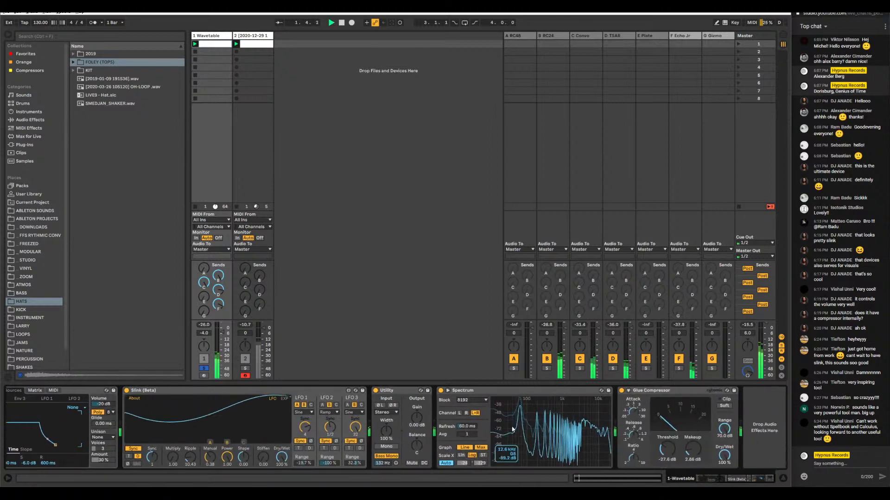
click(203, 369)
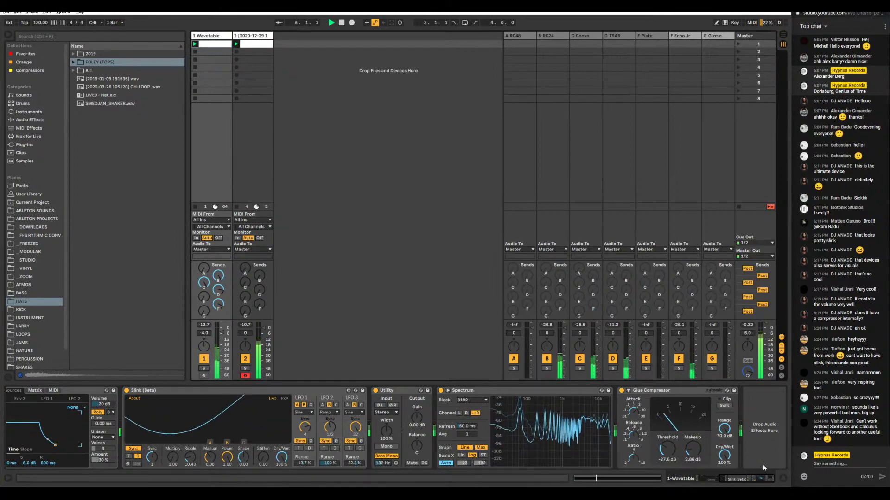
Bring Slink's controls into view in the Wavetable track's device chain and stop playback
click(746, 481)
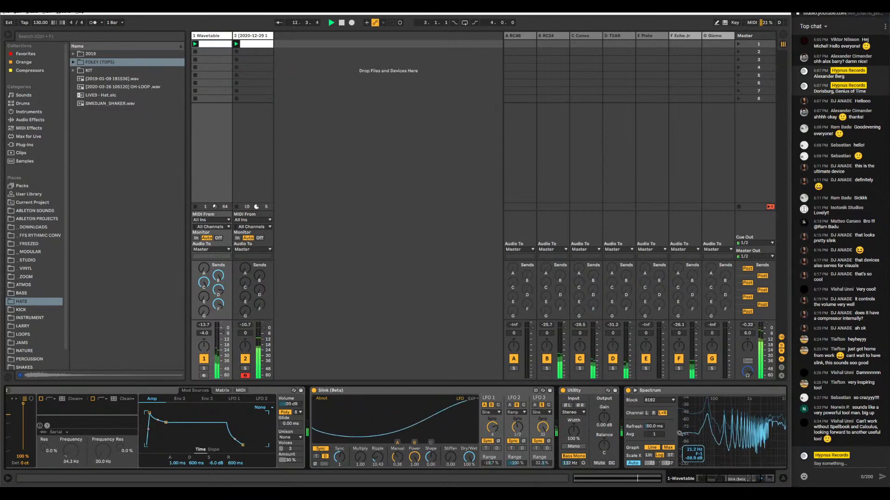
key(space)
scroll(677, 434, down, 3)
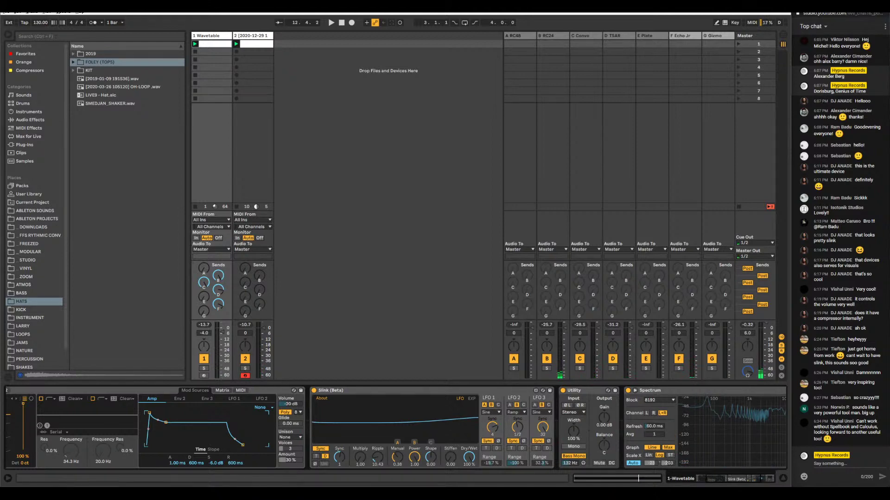
Switch to the browser, copy the Patreon page's address and post it in the live stream chat
key(alt+Tab)
click(120, 37)
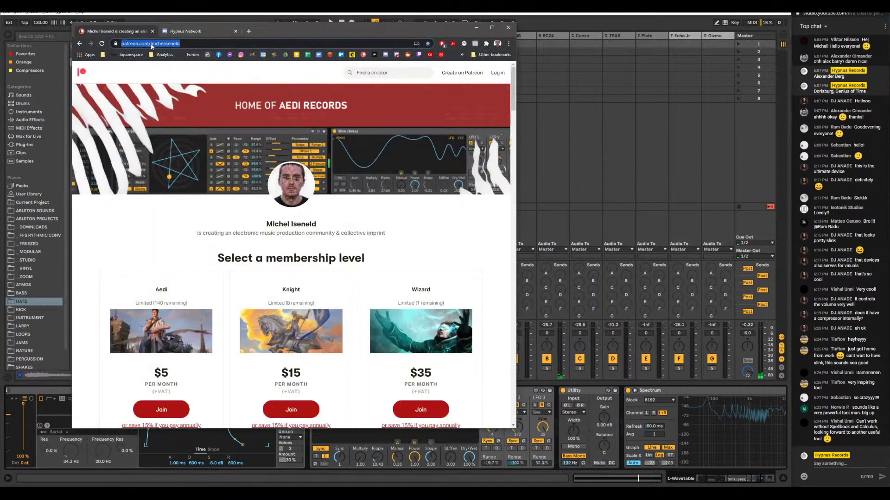
right_click(150, 43)
click(189, 93)
click(475, 29)
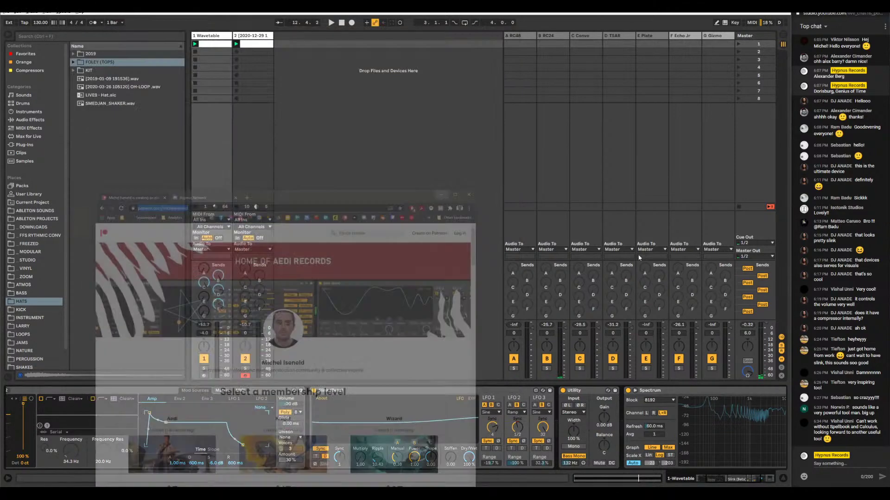
text(https://www.patreon.com/michelisenfeld)
key(Return)
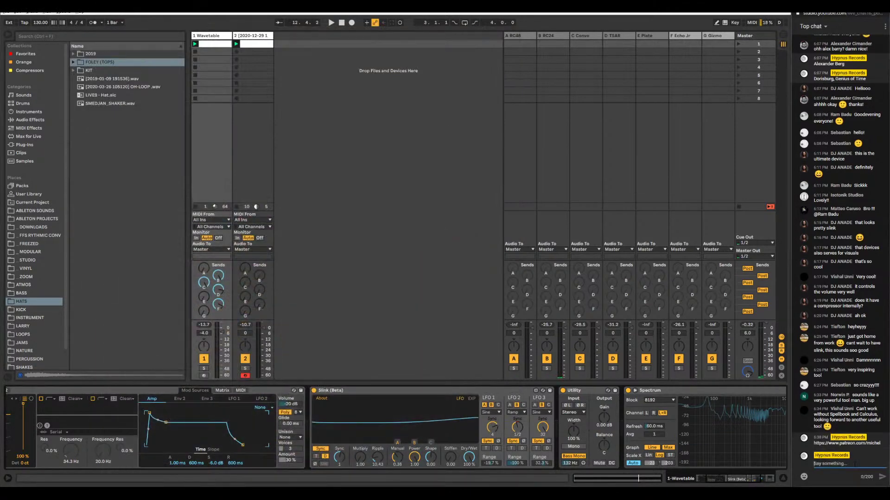
Return to the browser and look through the membership levels and their benefits on the Patreon page
key(alt+Tab)
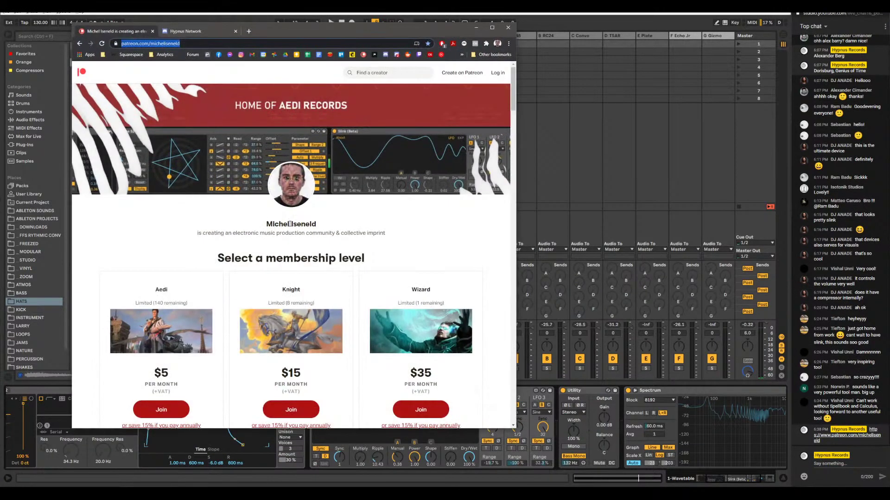
scroll(363, 314, down, 6)
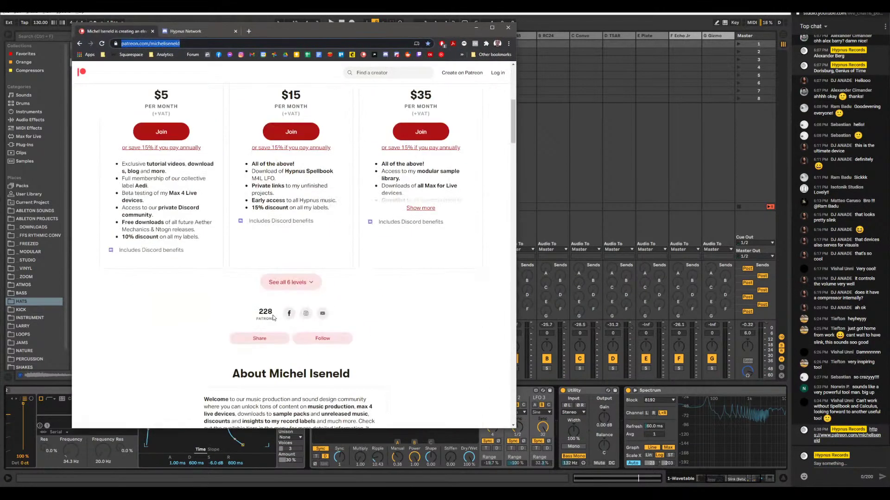
scroll(326, 320, up, 6)
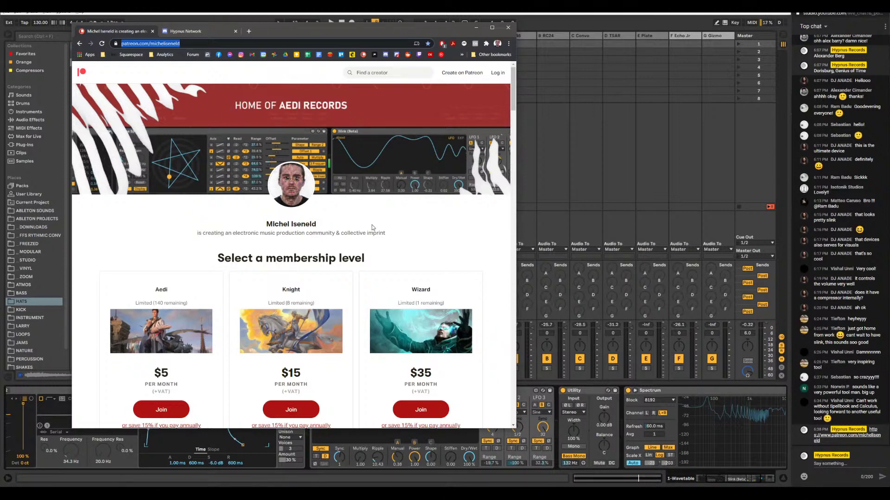
scroll(372, 227, down, 1)
scroll(375, 218, up, 1)
scroll(404, 241, down, 5)
scroll(402, 235, up, 5)
mouse_move(392, 30)
mouse_down()
mouse_move(359, 29)
mouse_move(388, 32)
mouse_up()
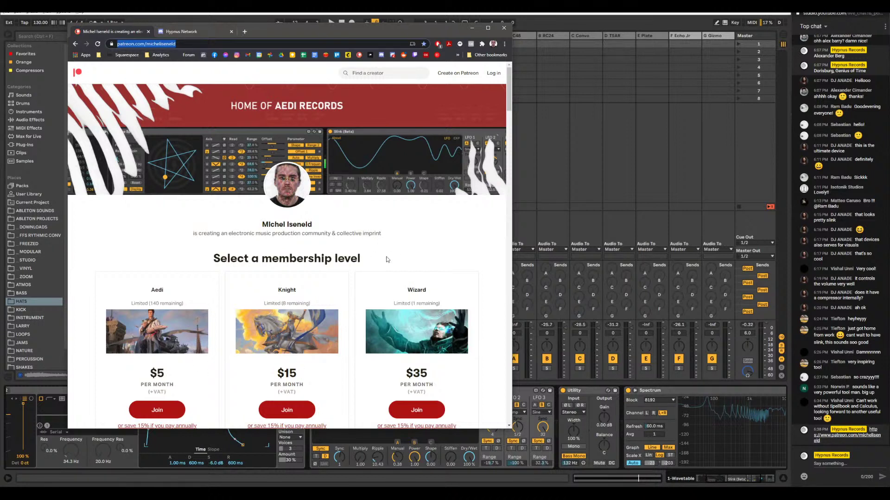
Switch to Discord's Hypnus Network server and move its window over so the Patreon page stays partly visible
key(alt+Tab)
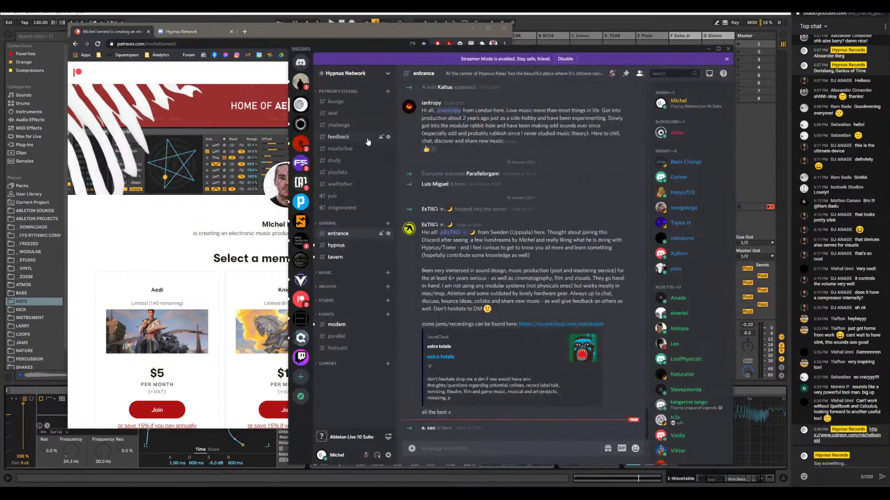
drag(403, 53, 450, 58)
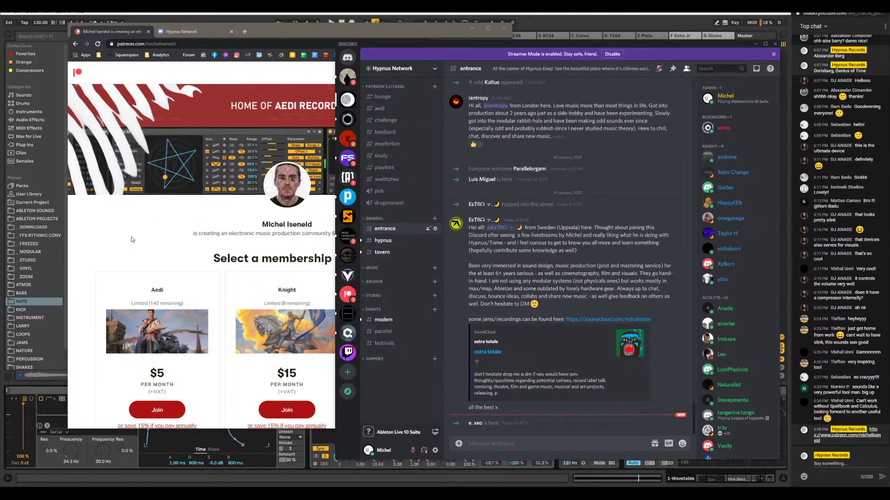
Open hypnusrecords.com in a new browser tab and go to its Max for Live shop
click(246, 35)
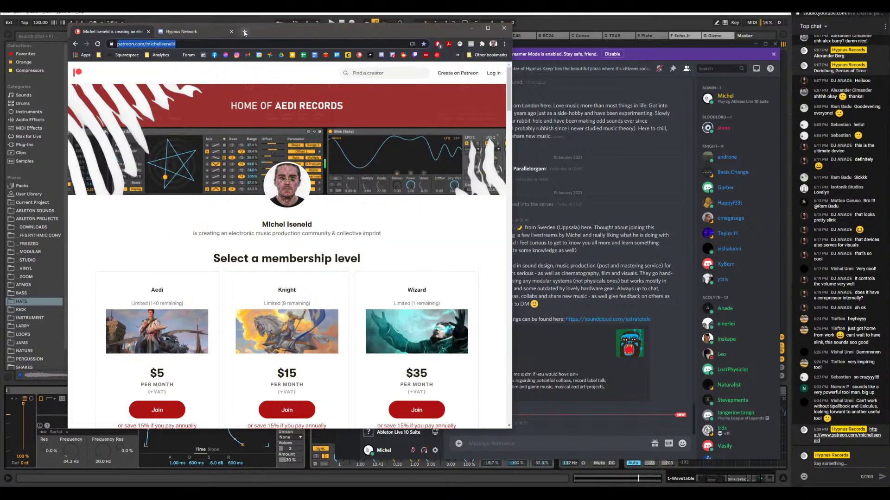
click(245, 33)
text(hypnusrecords.bandcamp.com)
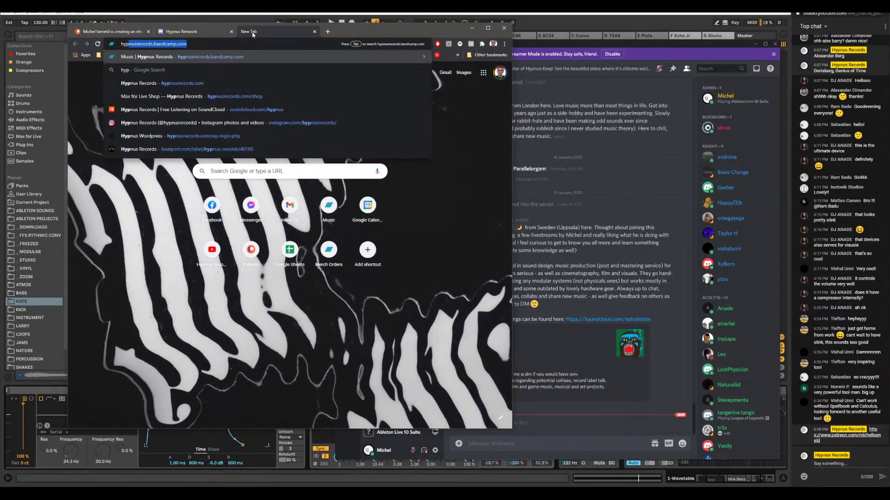
key(Down)
key(Down)
key(Return)
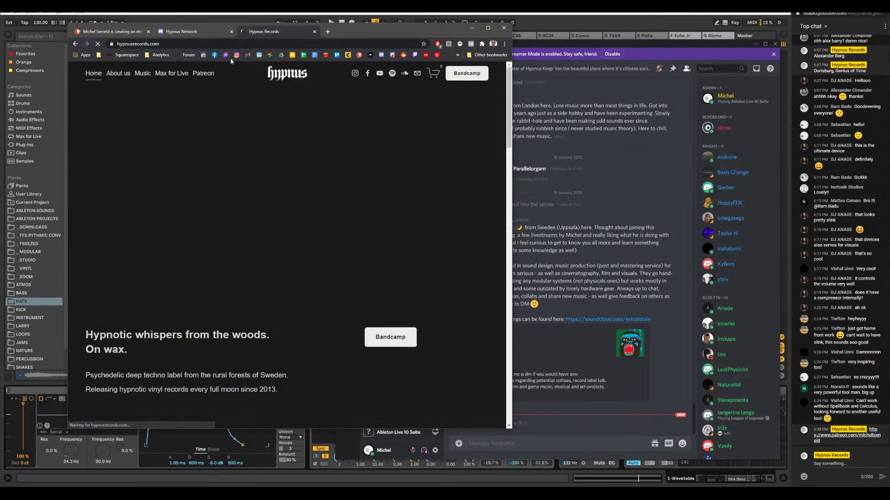
click(171, 73)
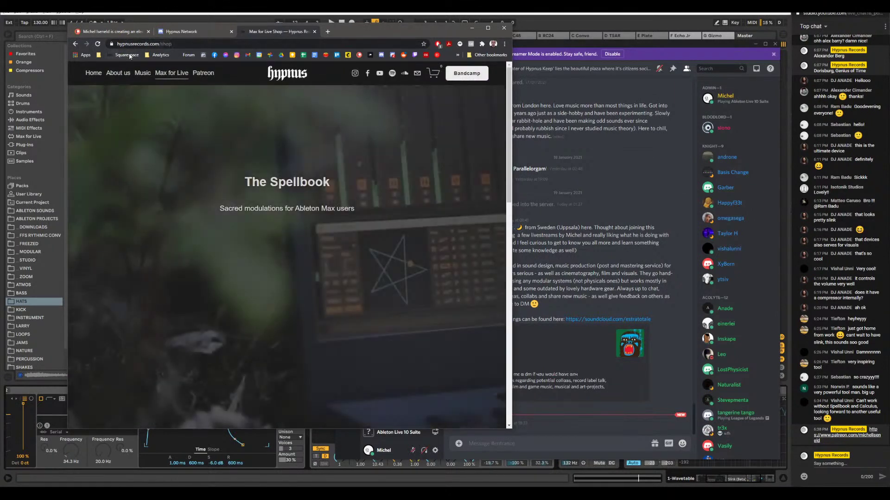
click(172, 44)
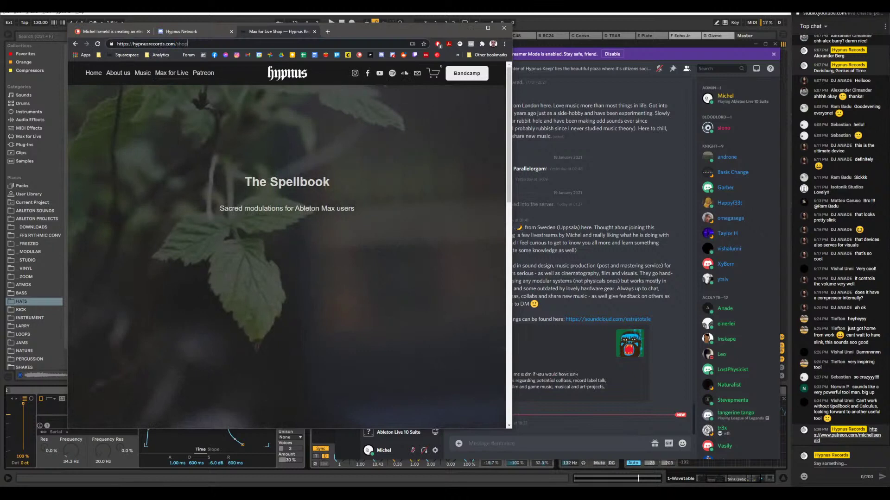
click(816, 464)
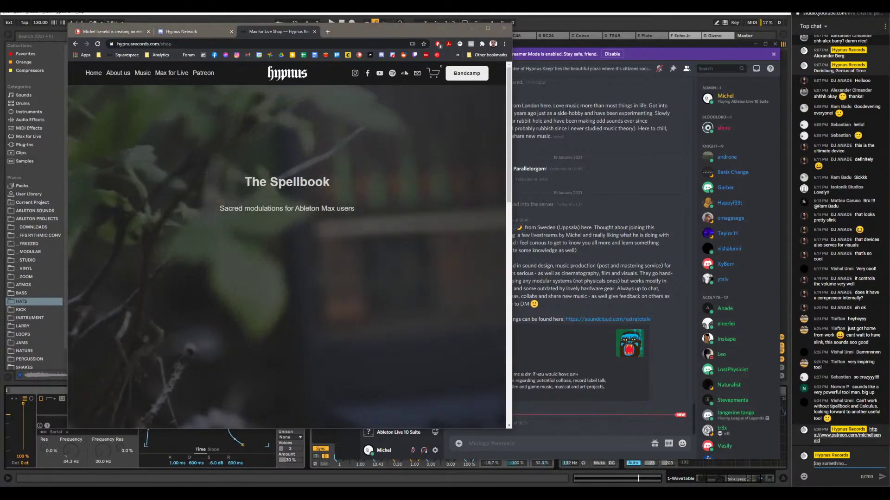
text(https://hypnusrecords.com/shop)
key(Return)
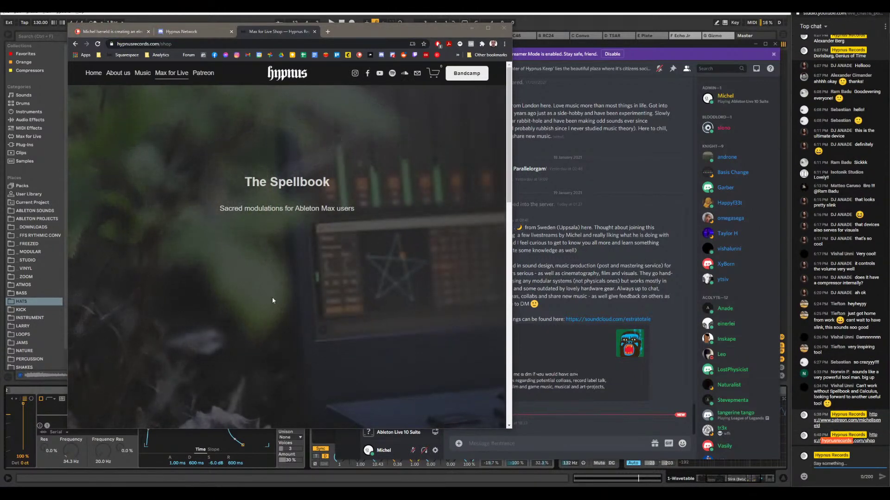
Look through the Max for Live Shop's products, including The Spellbook, Calculus and the Bundle
scroll(360, 218, down, 6)
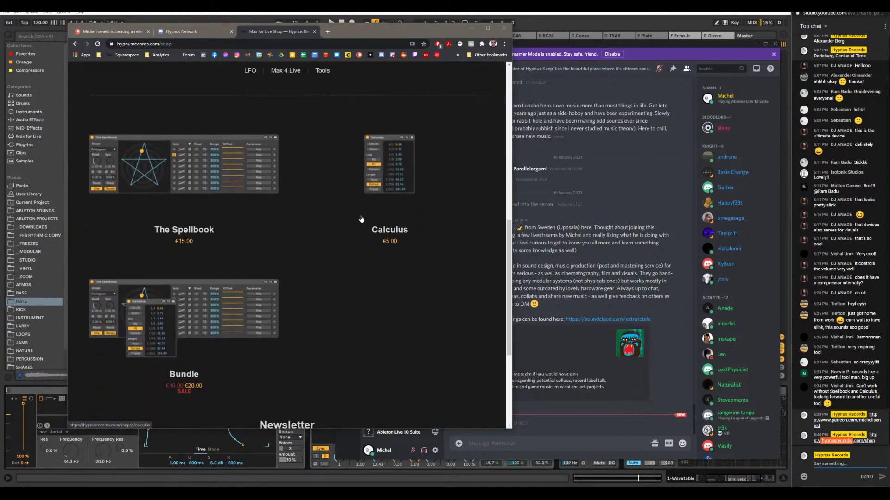
scroll(361, 219, down, 1)
scroll(290, 246, up, 8)
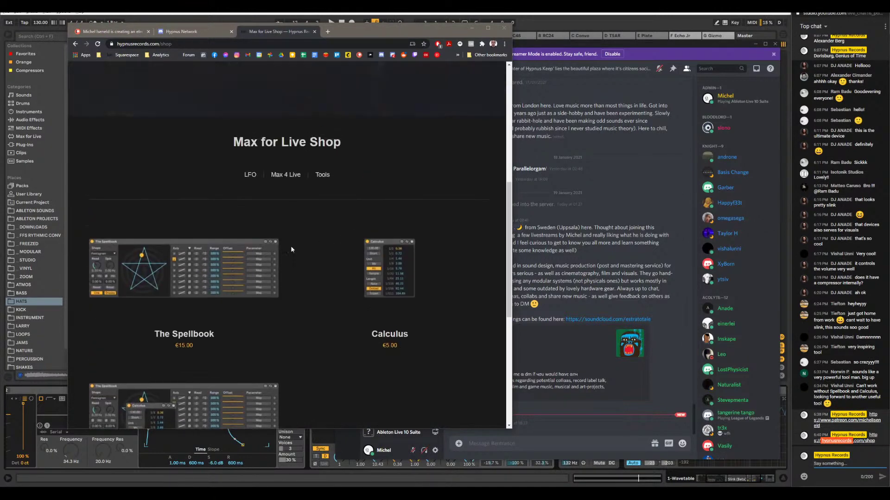
scroll(291, 245, down, 11)
scroll(292, 250, up, 10)
scroll(299, 255, down, 10)
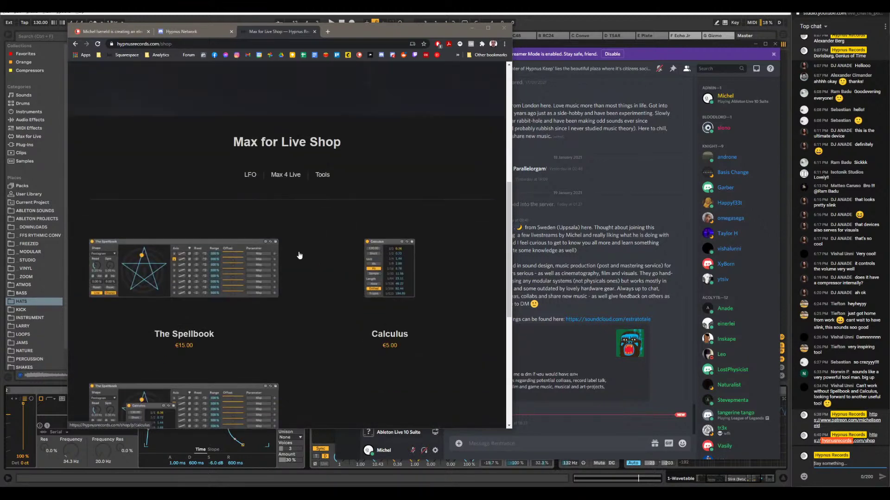
scroll(356, 253, up, 5)
scroll(365, 254, up, 1)
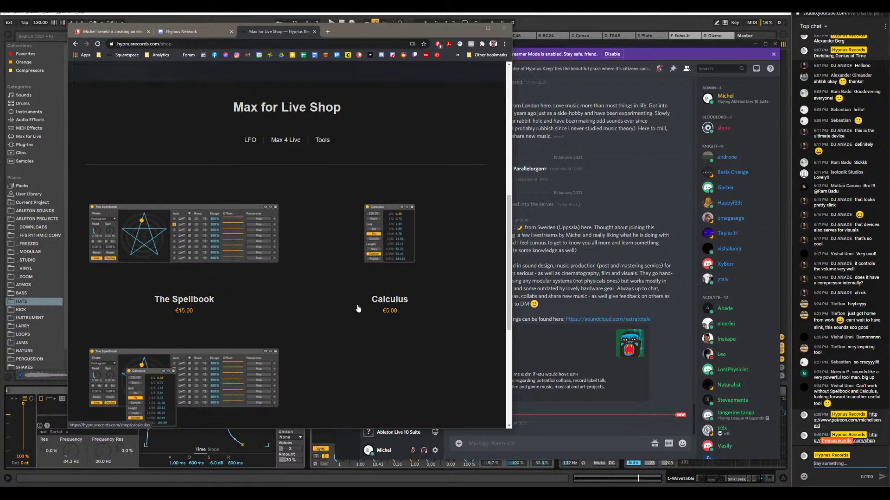
scroll(357, 301, down, 2)
scroll(358, 299, down, 1)
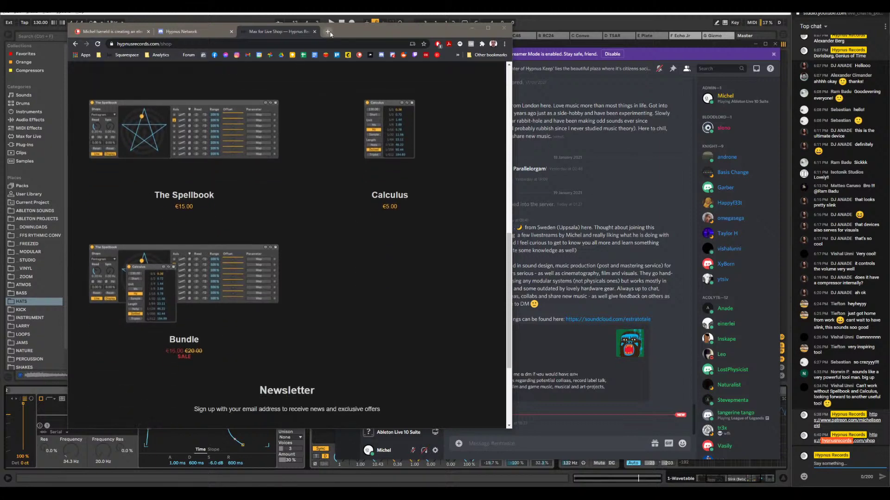
Open isotonikstudios.com in a new browser tab and post its address in the live stream chat
click(328, 31)
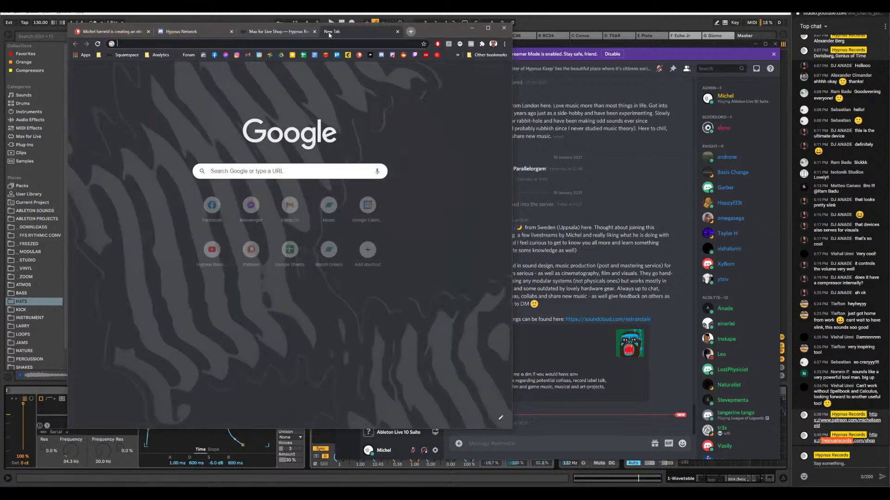
text(iso)
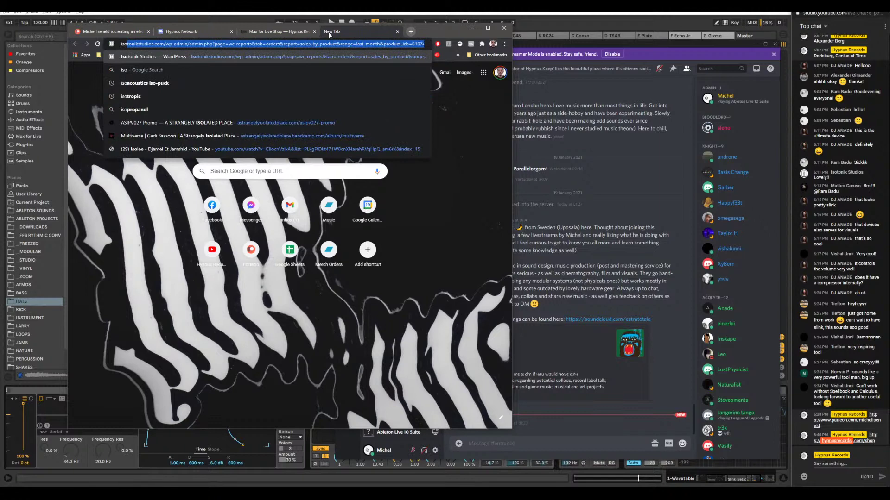
text(tonikstudios.com/)
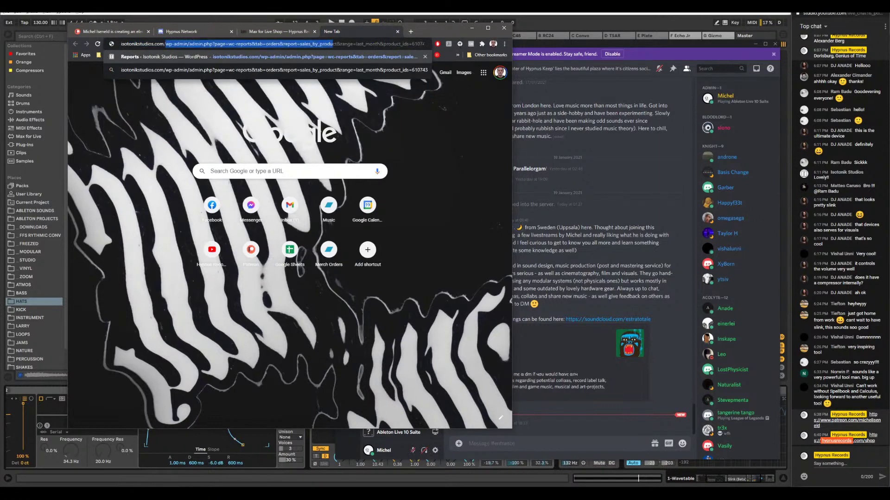
key(BackSpace)
key(BackSpace)
key(ctrl+a)
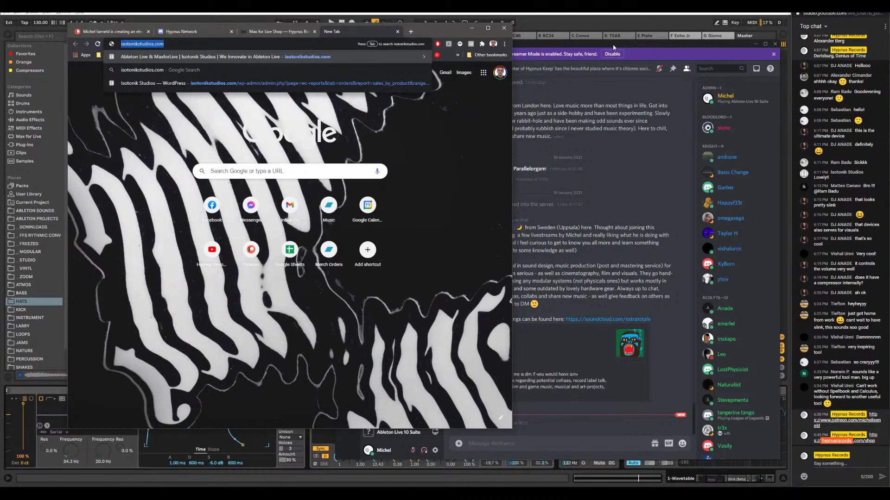
key(Return)
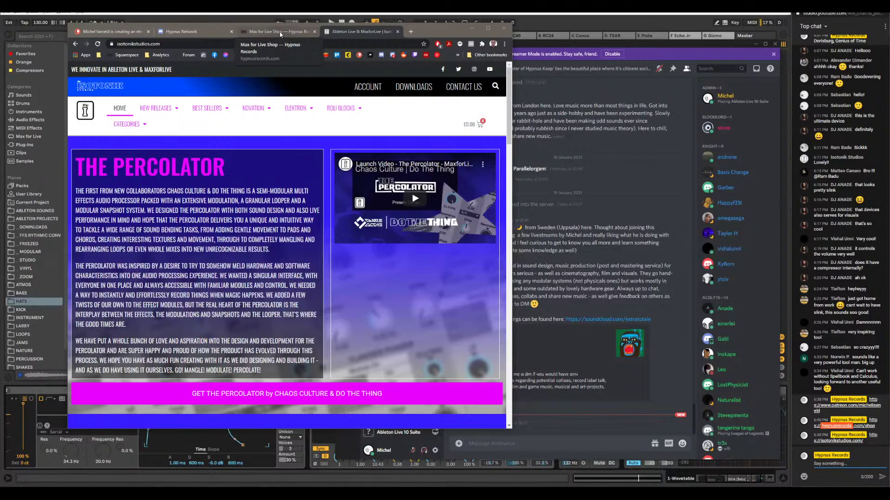
Look over the Max for Live Shop page again and close the shop and Isotonik Studios tabs
click(280, 33)
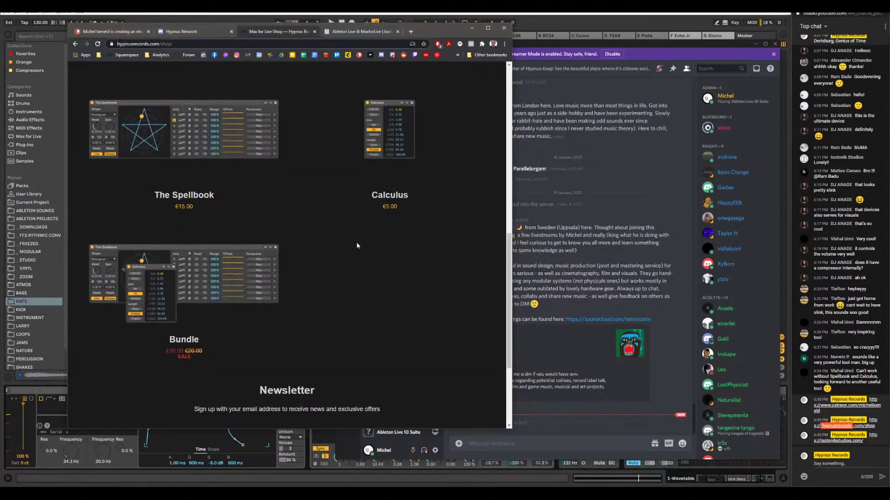
scroll(357, 245, up, 6)
scroll(352, 245, down, 6)
scroll(324, 231, up, 8)
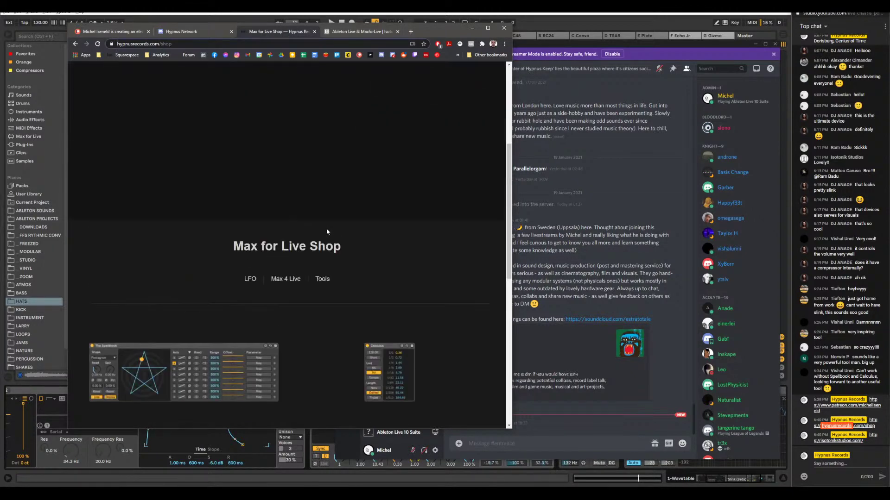
click(314, 31)
click(315, 32)
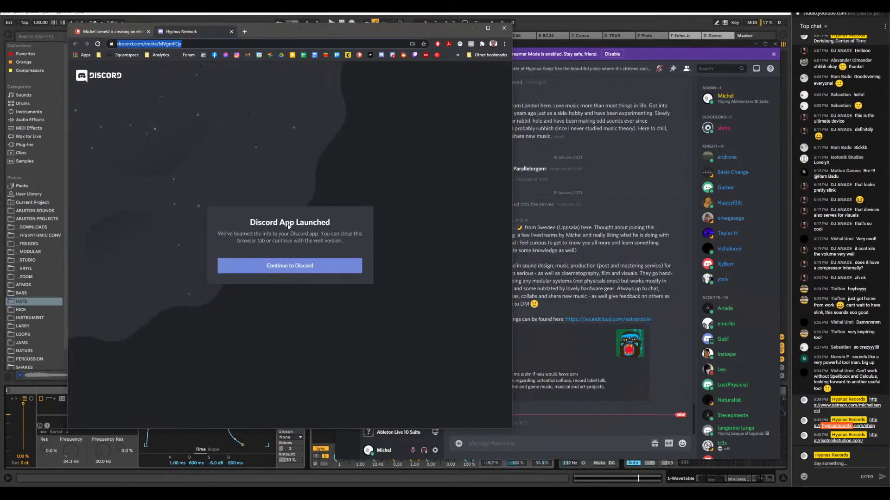
Copy the Hypnus Network Discord invite link and post it in the live stream chat
right_click(158, 44)
click(188, 92)
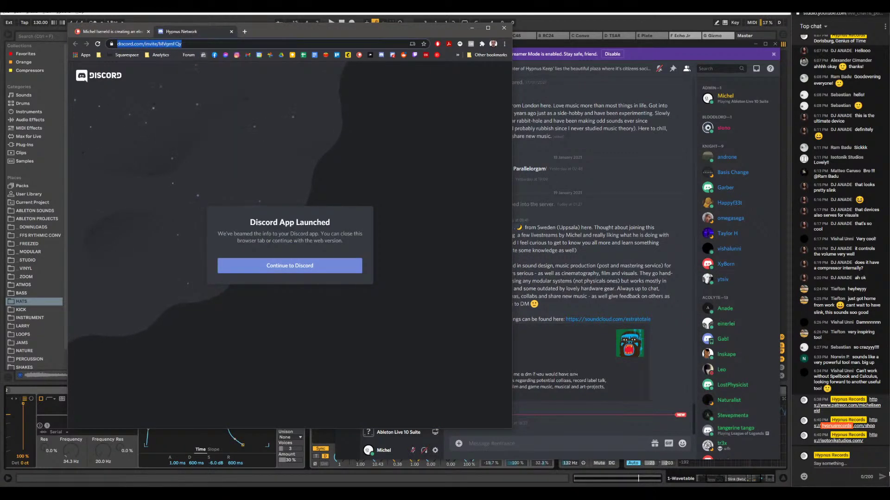
click(844, 463)
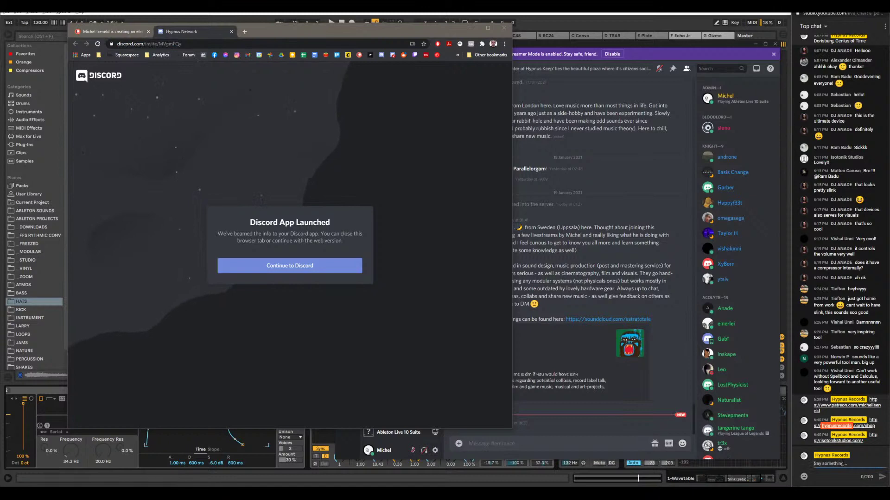
key(ctrl+v)
key(Return)
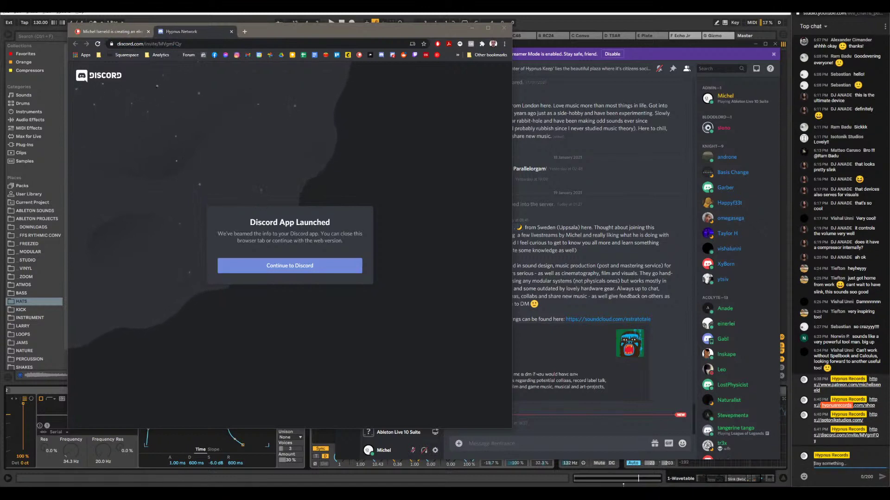
Switch to Discord and look back through the earlier messages in the Hypnus Network entrance channel
click(562, 286)
scroll(562, 286, up, 1)
scroll(562, 286, up, 15)
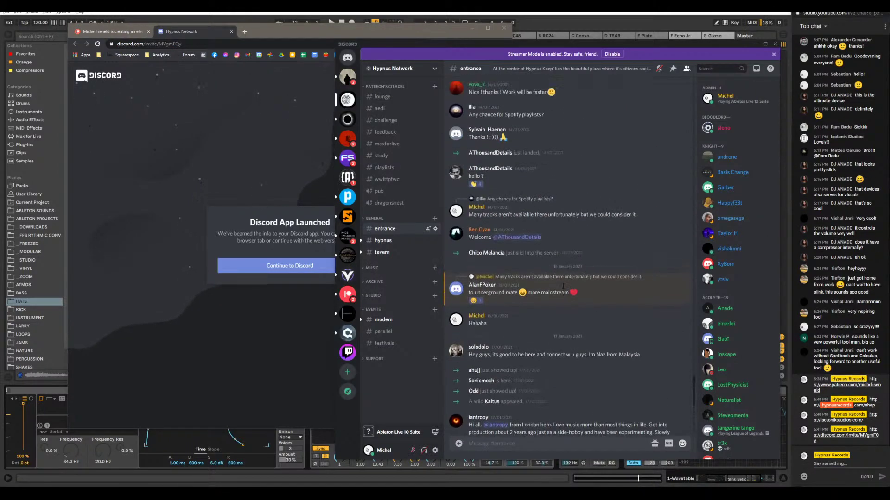
Look through the welcome messages and member introductions in the entrance channel, and minimize the Discord window
scroll(562, 285, up, 10)
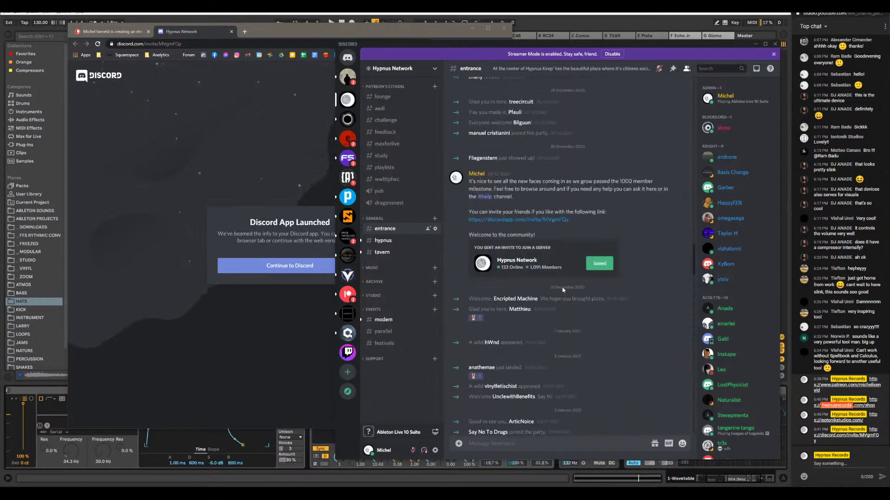
scroll(535, 304, down, 12)
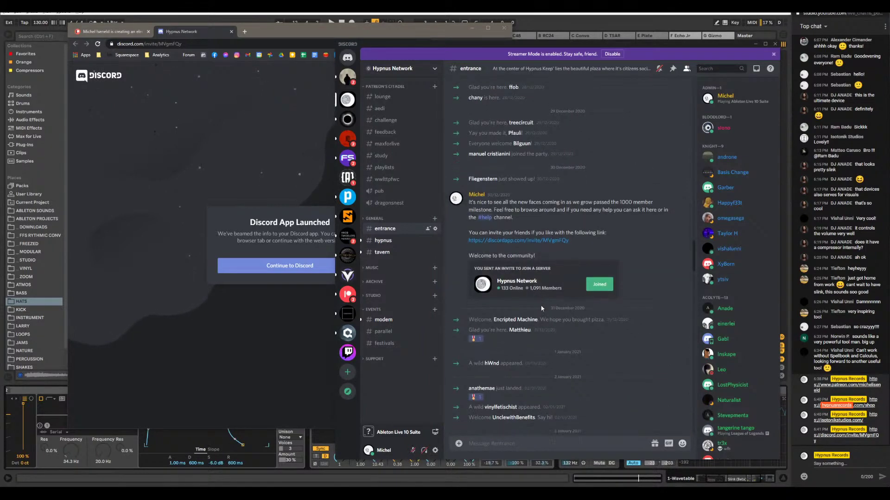
scroll(549, 294, down, 10)
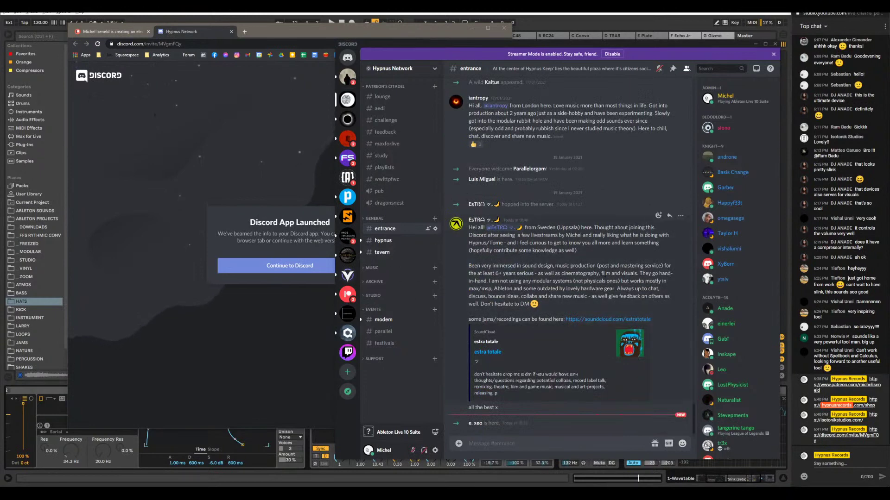
scroll(623, 269, up, 12)
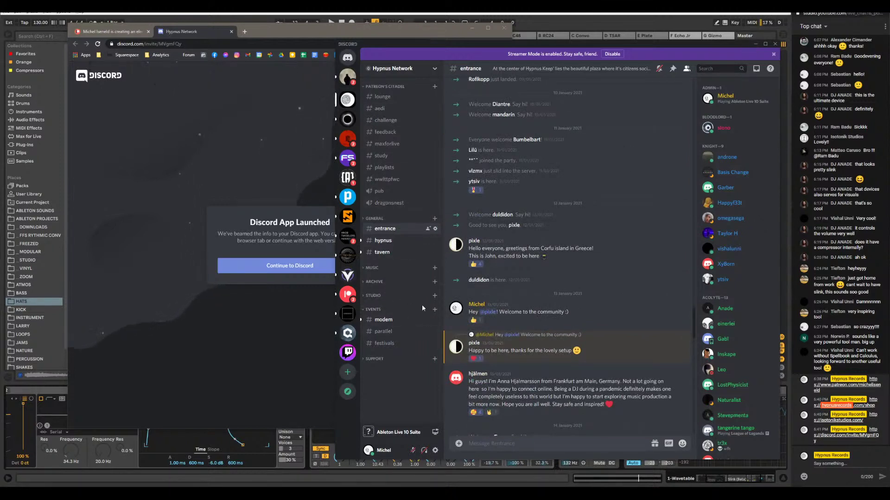
drag(570, 47, 496, 68)
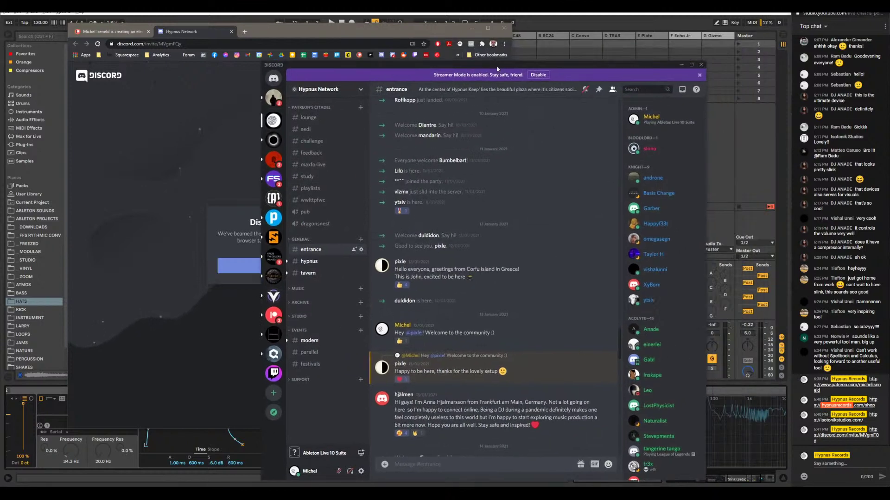
click(680, 65)
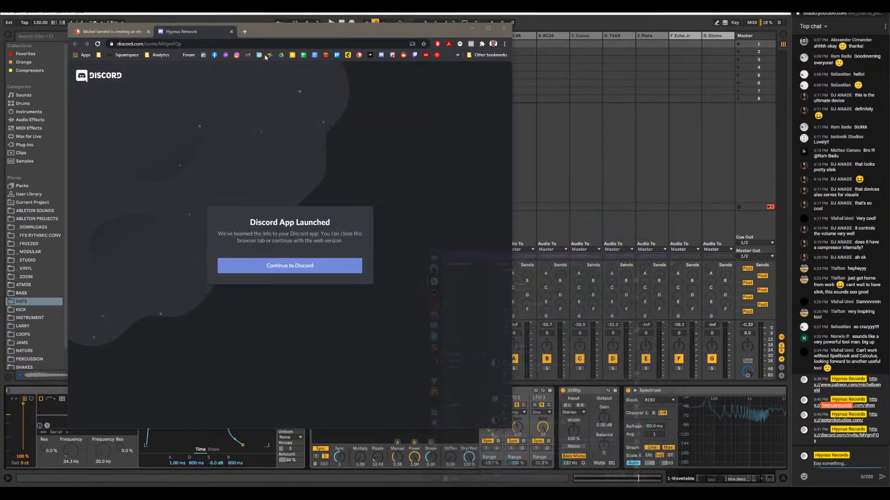
Open Facebook in the browser and go to the Hypnus M4L Users group
click(204, 55)
click(241, 58)
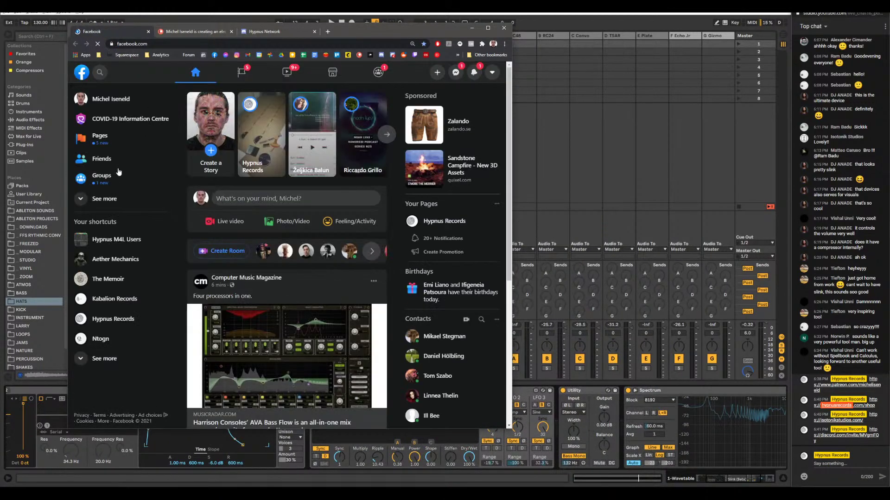
click(123, 240)
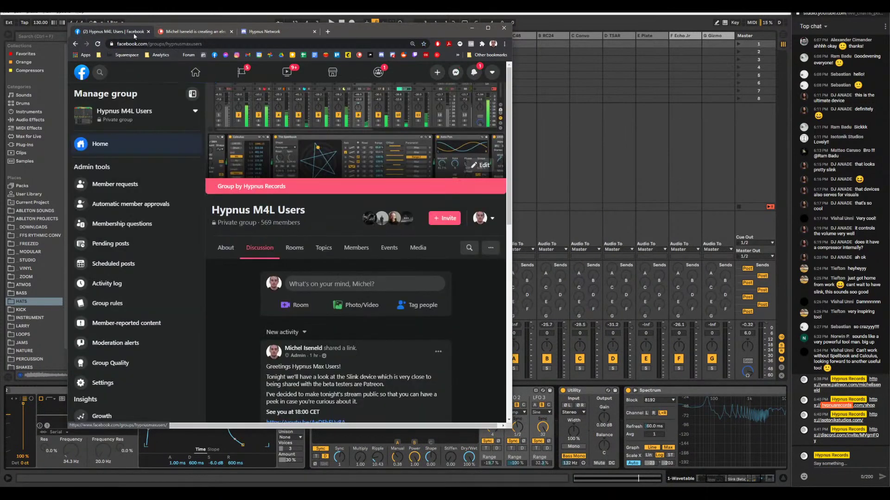
Copy the Hypnus M4L Users group's address and post it in the live stream chat
click(174, 45)
right_click(161, 45)
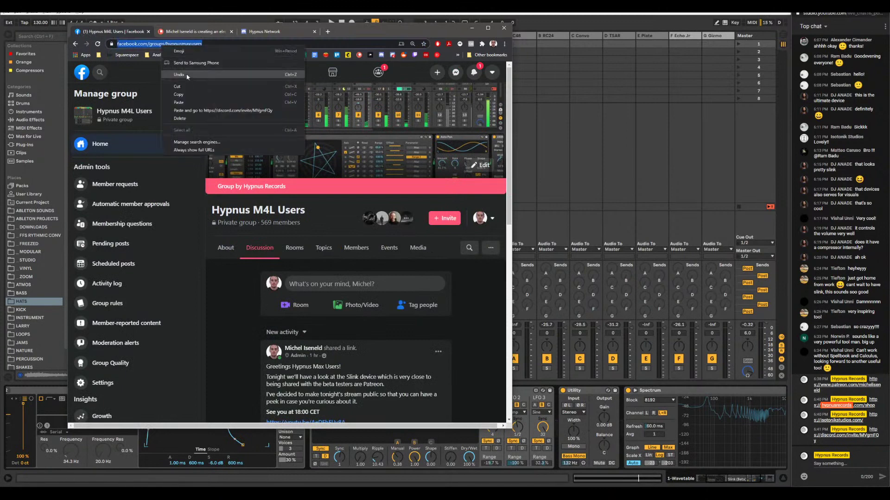
click(188, 93)
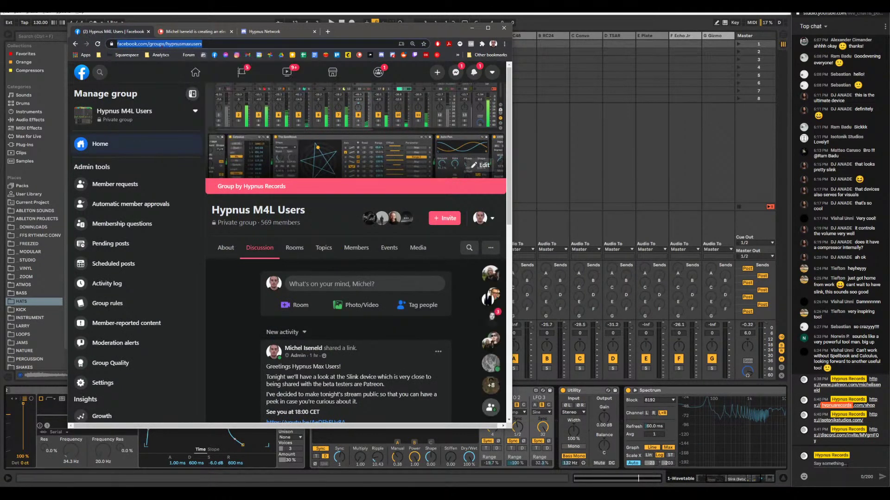
click(834, 463)
key(ctrl+v)
key(Return)
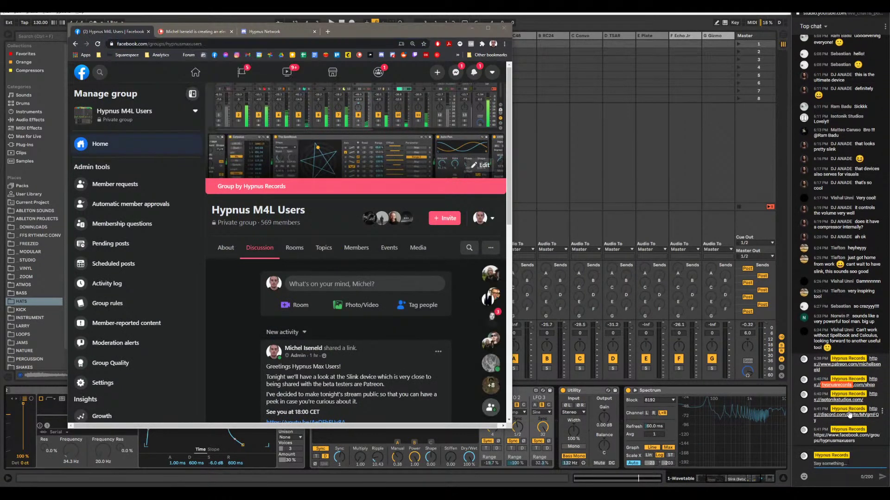
Minimize the Facebook group's browser window, switch to YouTube Studio and bring up the End stream confirmation for the live stream
scroll(420, 303, down, 1)
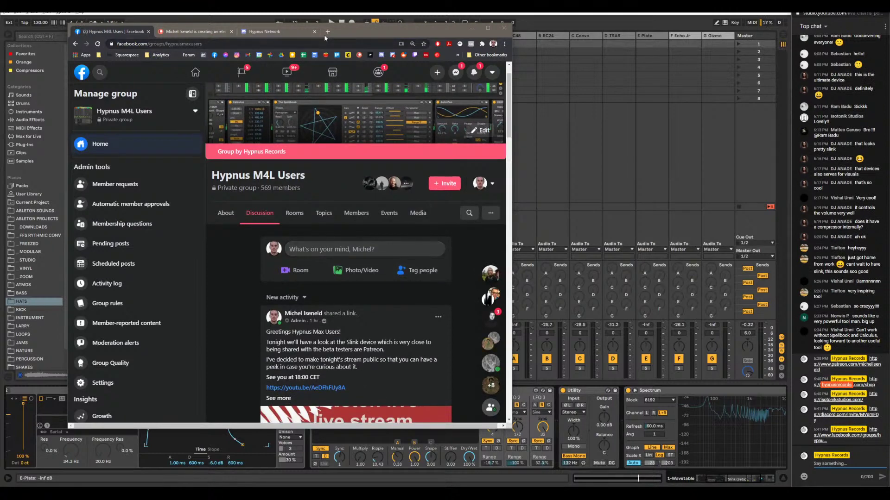
click(338, 34)
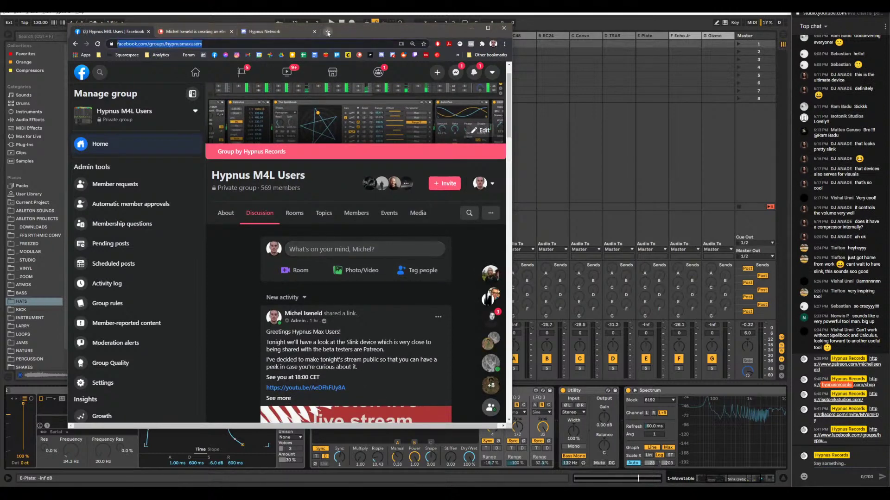
click(472, 28)
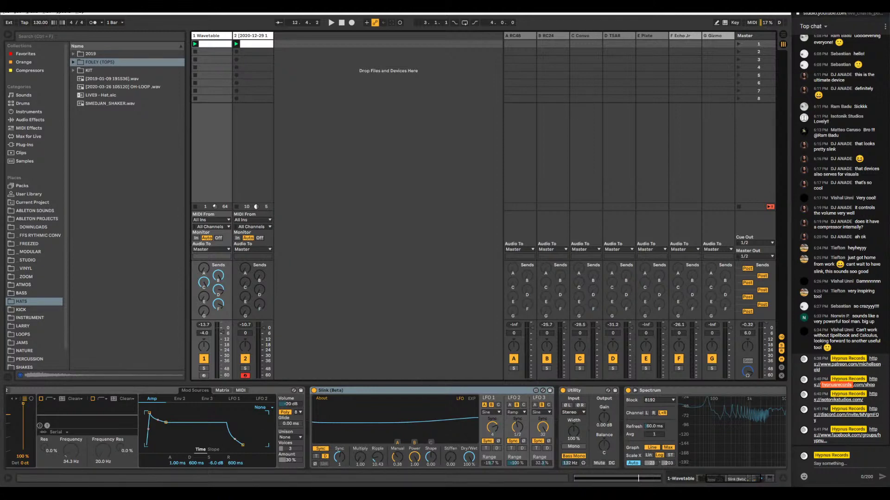
key(alt+Tab)
click(483, 85)
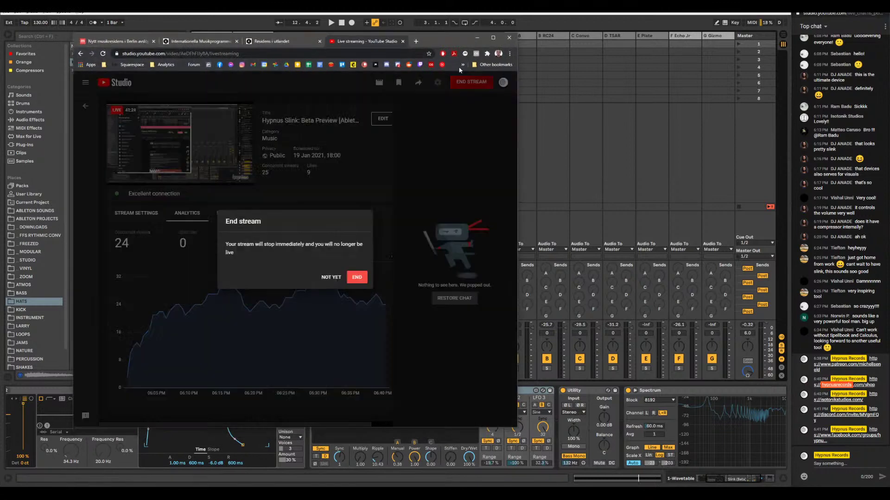